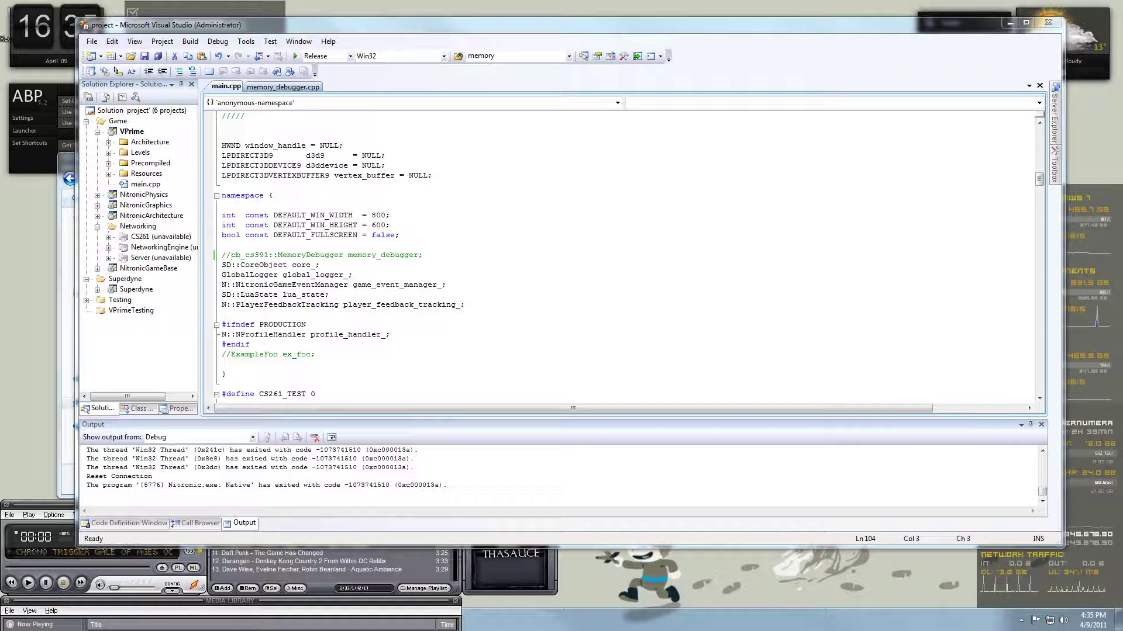
Step: Launch the Nitronic Rush game by running the project's Release build and bring the Winamp player forward
left_click_drag(50, 506, 98, 484)
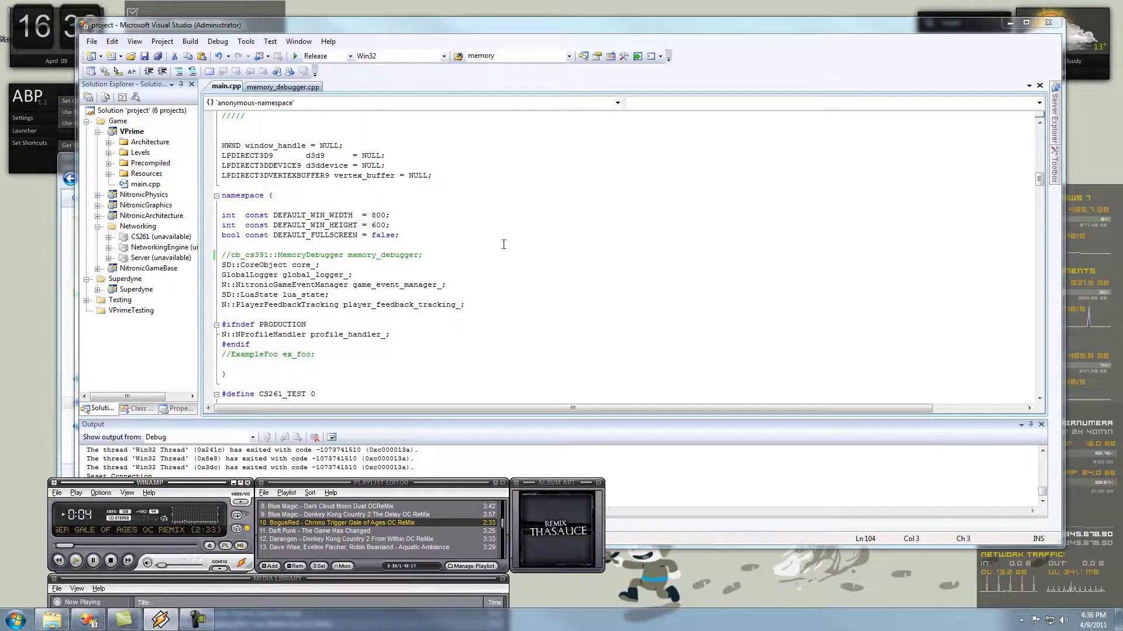
left_click(297, 56)
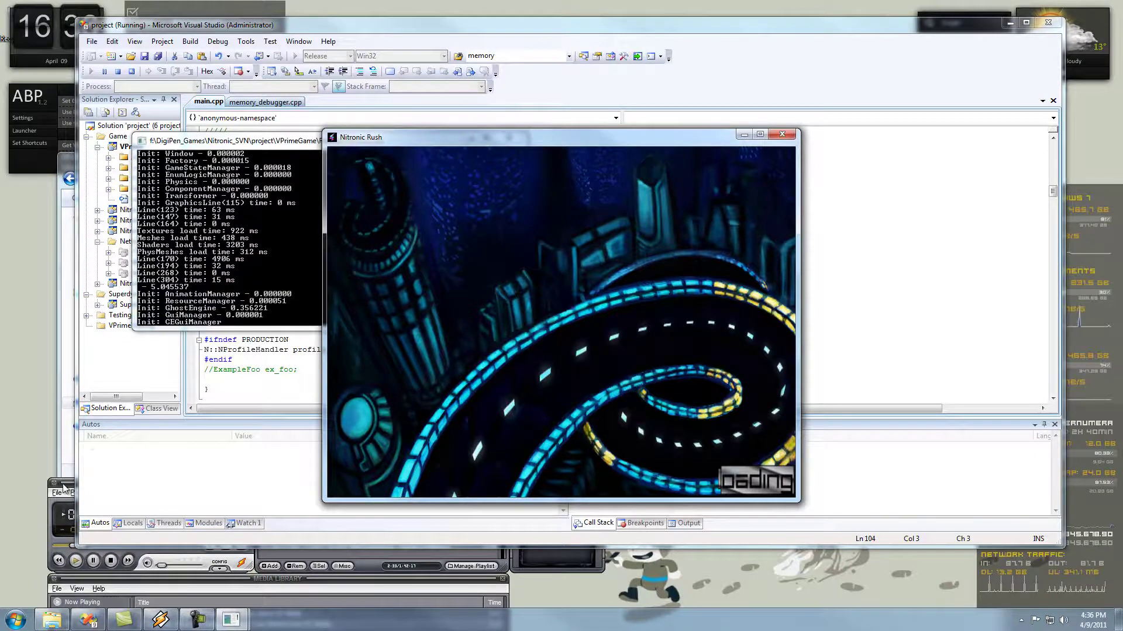
left_click(161, 619)
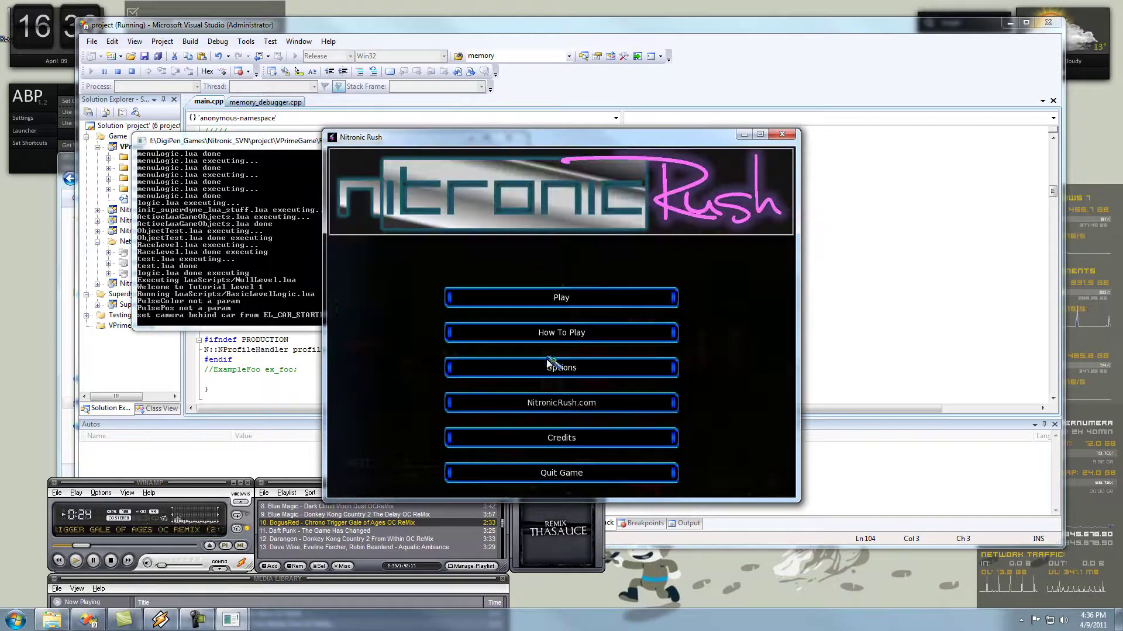
Step: View the game's Options screen, go back and leave the main menu for the tutorial level
left_click(547, 367)
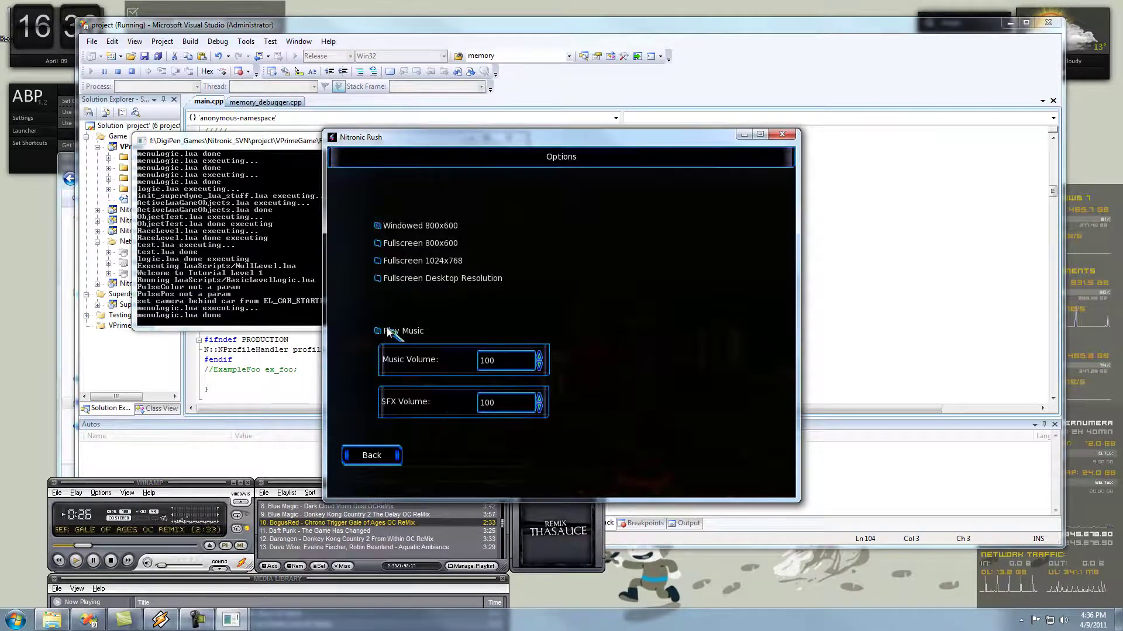
left_click(373, 463)
key("Escape")
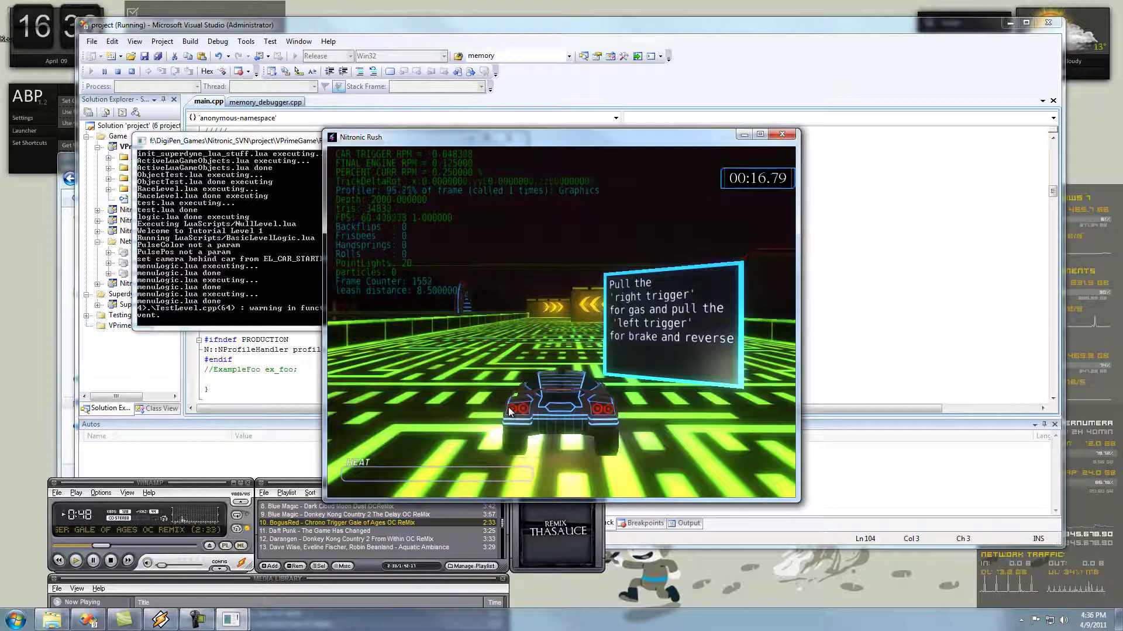
Step: Switch from the tutorial level to the null level and open the Level Editor there
key("F1")
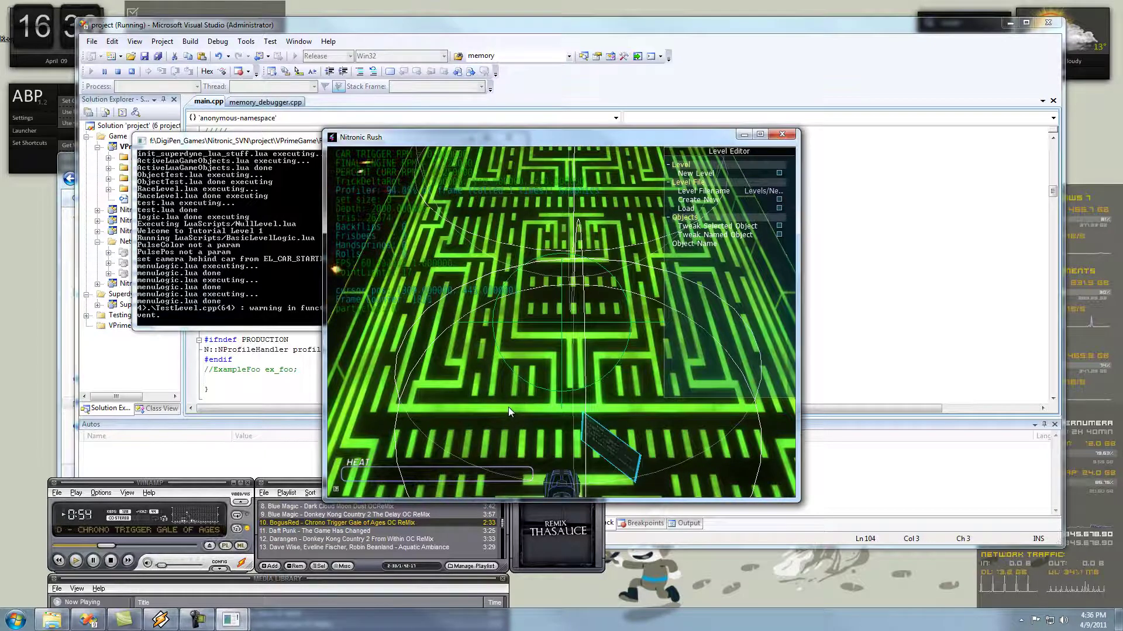
key("F1")
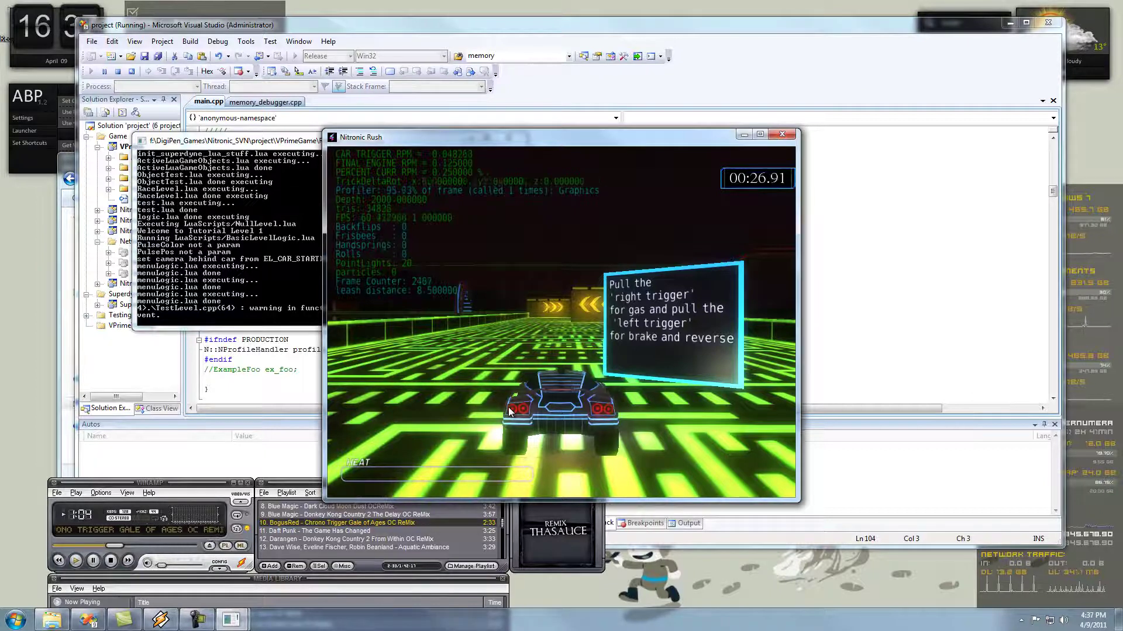
key("F1")
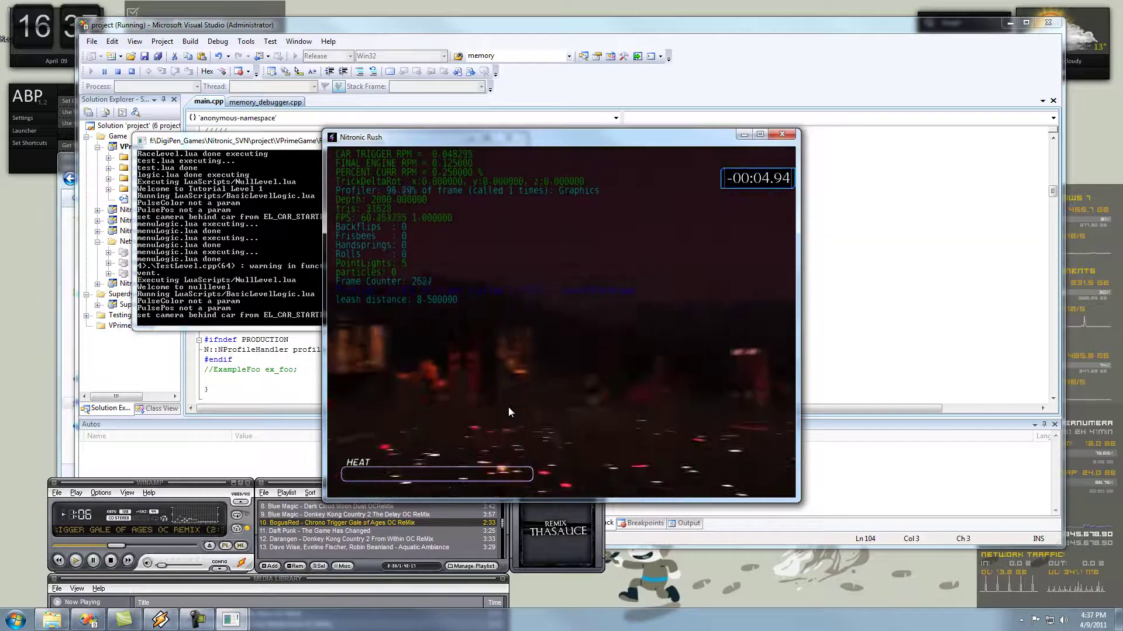
key("F2")
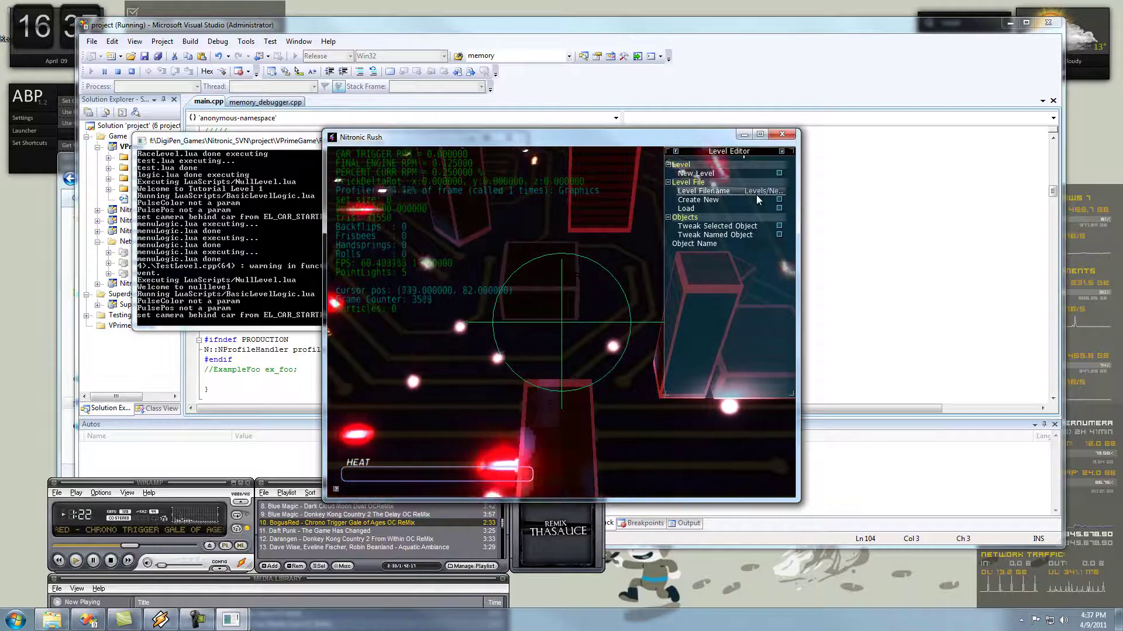
Step: Close the existing Levels folder window and browse from Computer to drive AZMODEAN (F:)
left_click(49, 617)
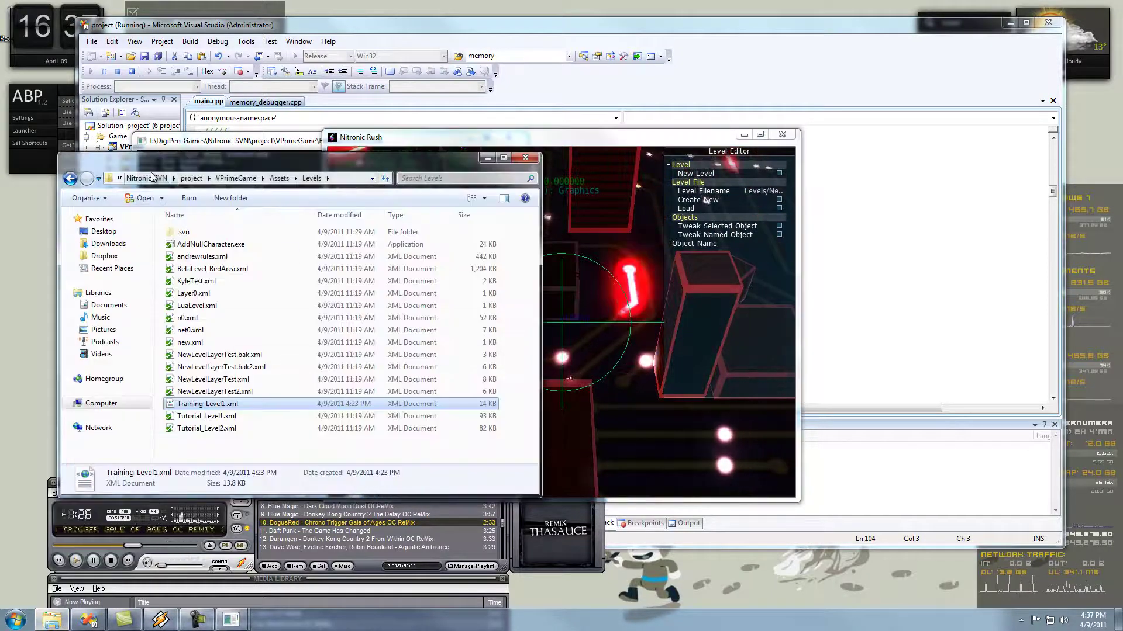
left_click(524, 158)
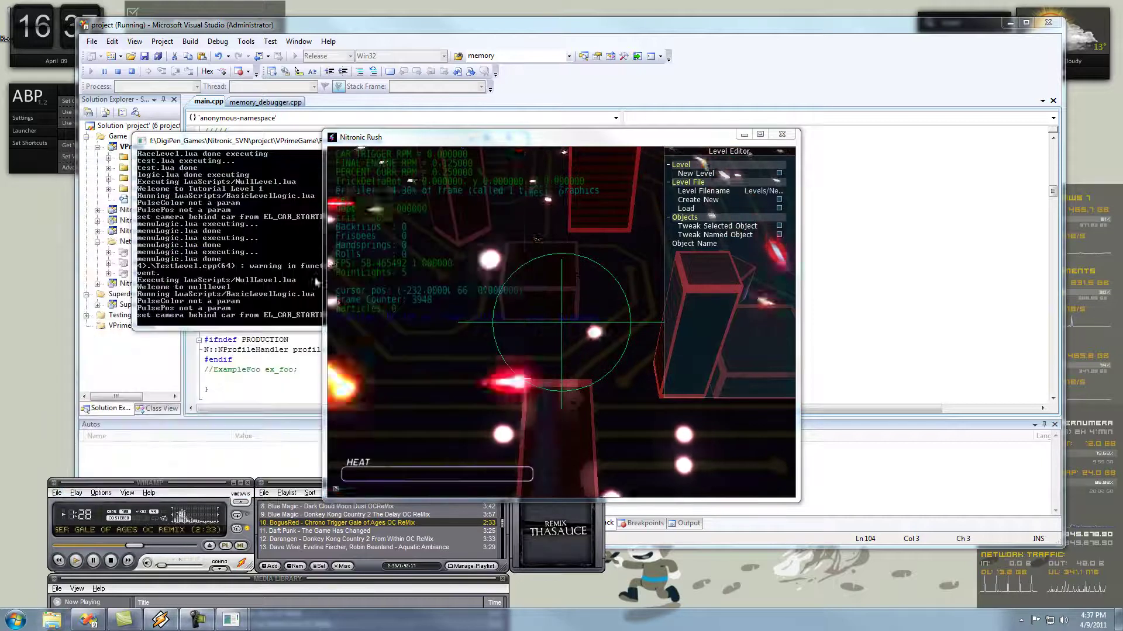
key("super")
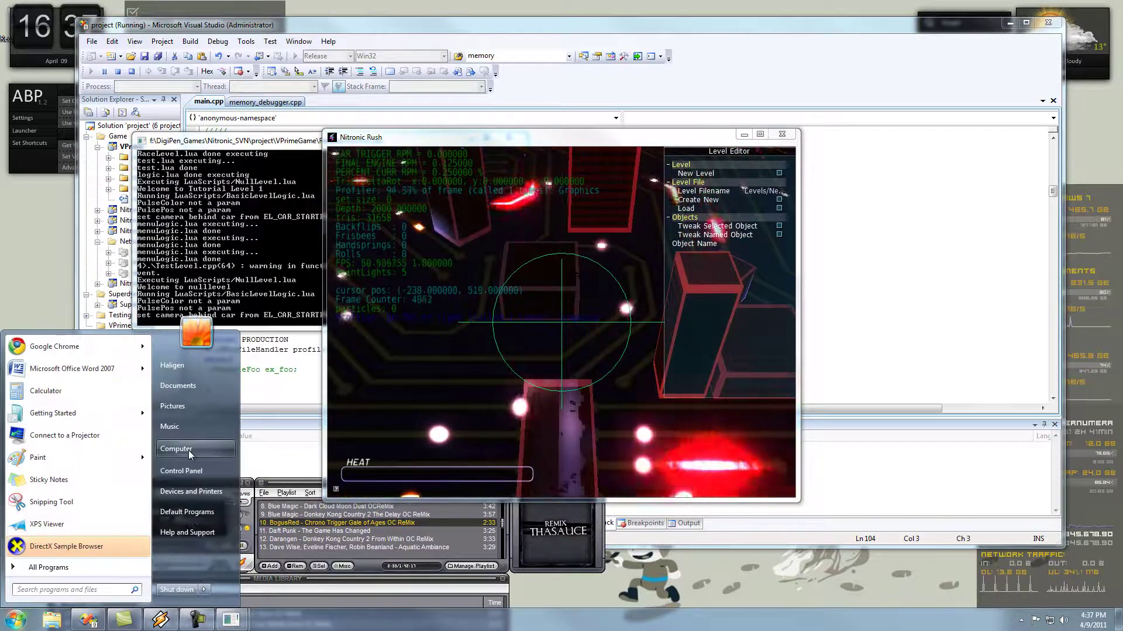
left_click(188, 449)
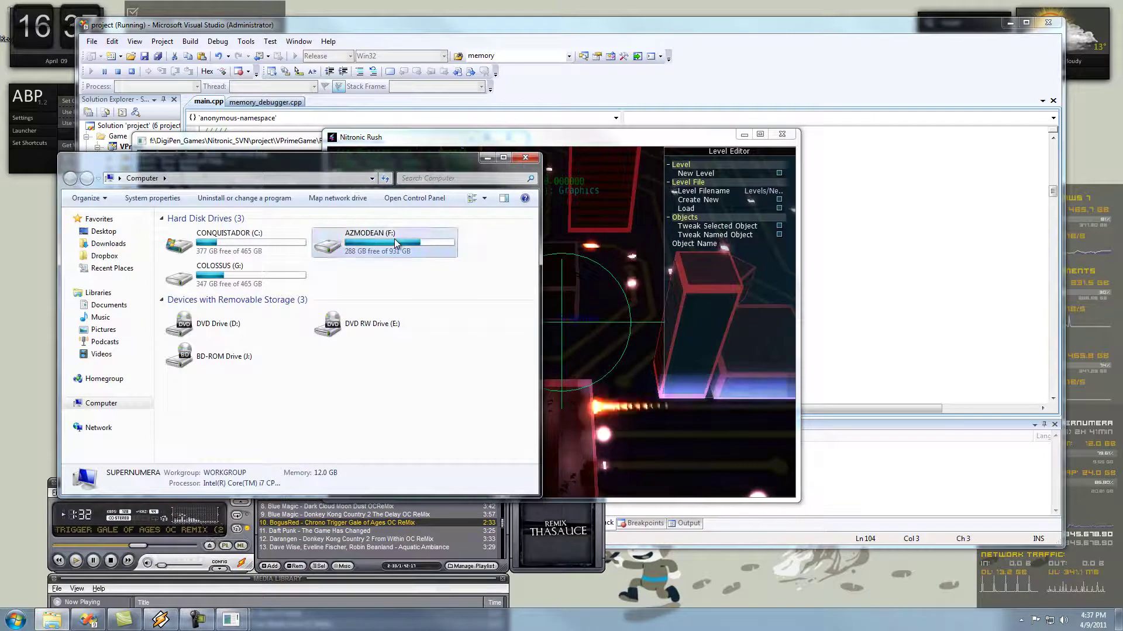
double_click(396, 243)
double_click(237, 234)
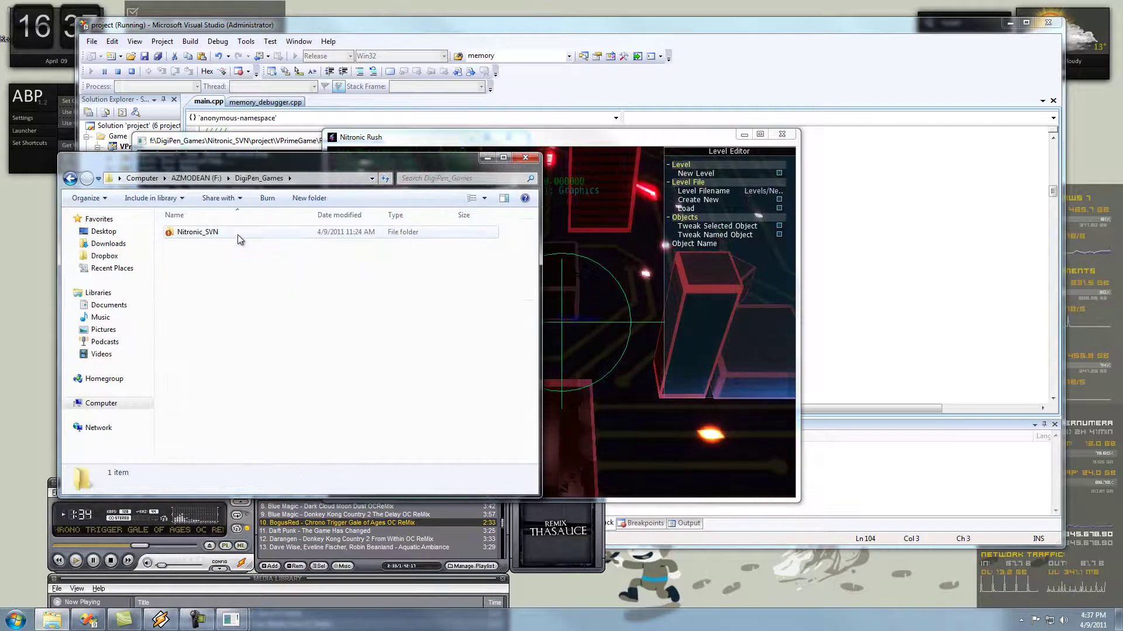
key("BackSpace")
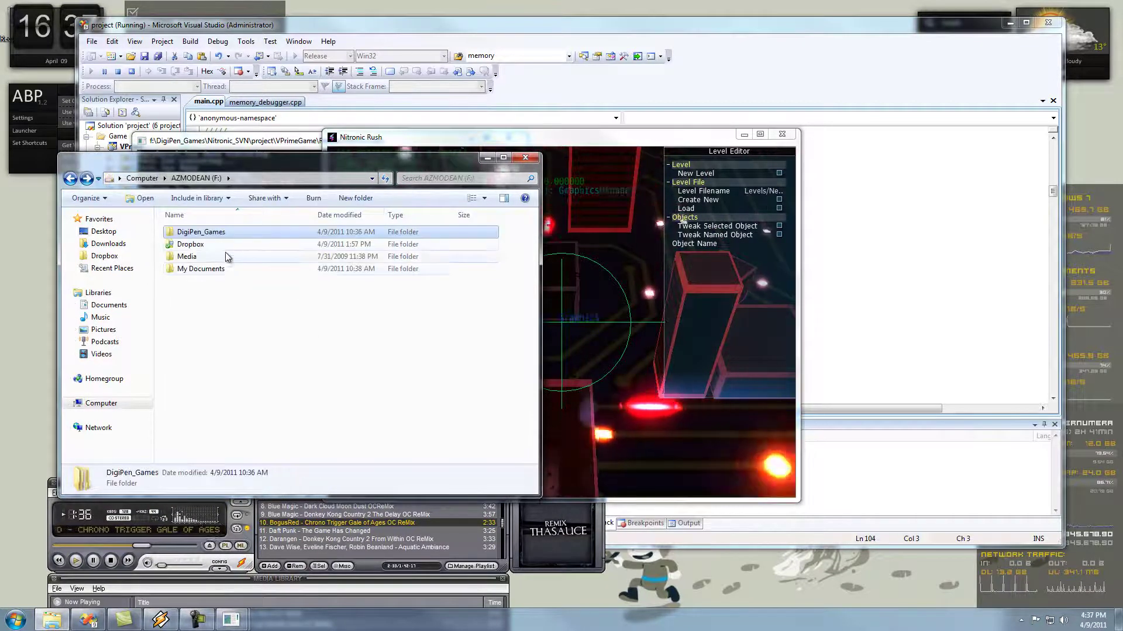
double_click(225, 246)
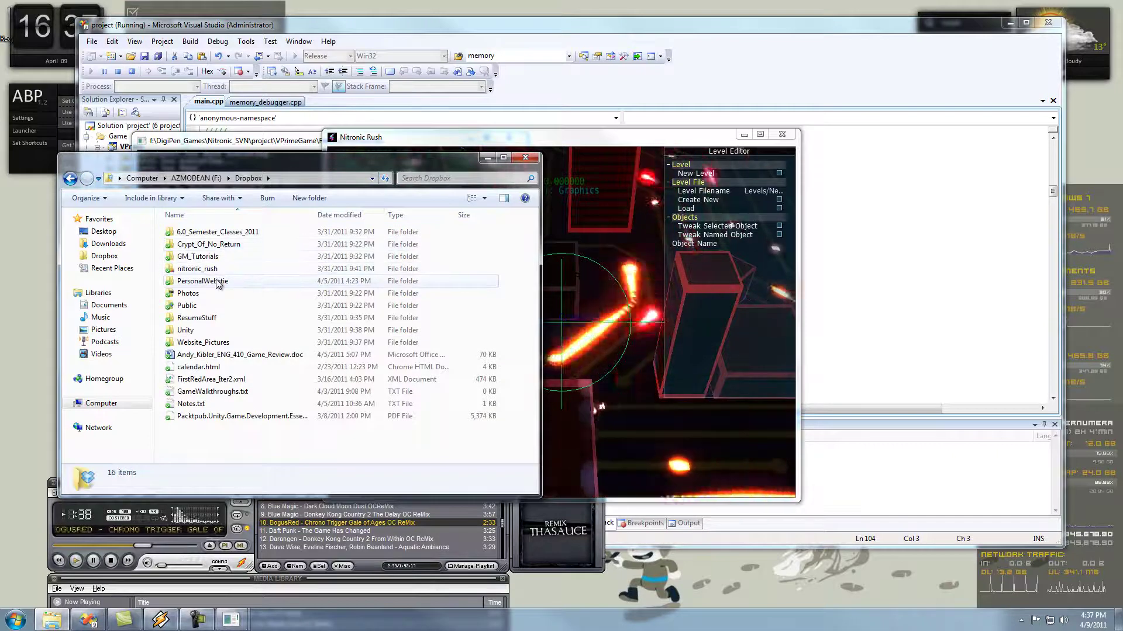
double_click(215, 271)
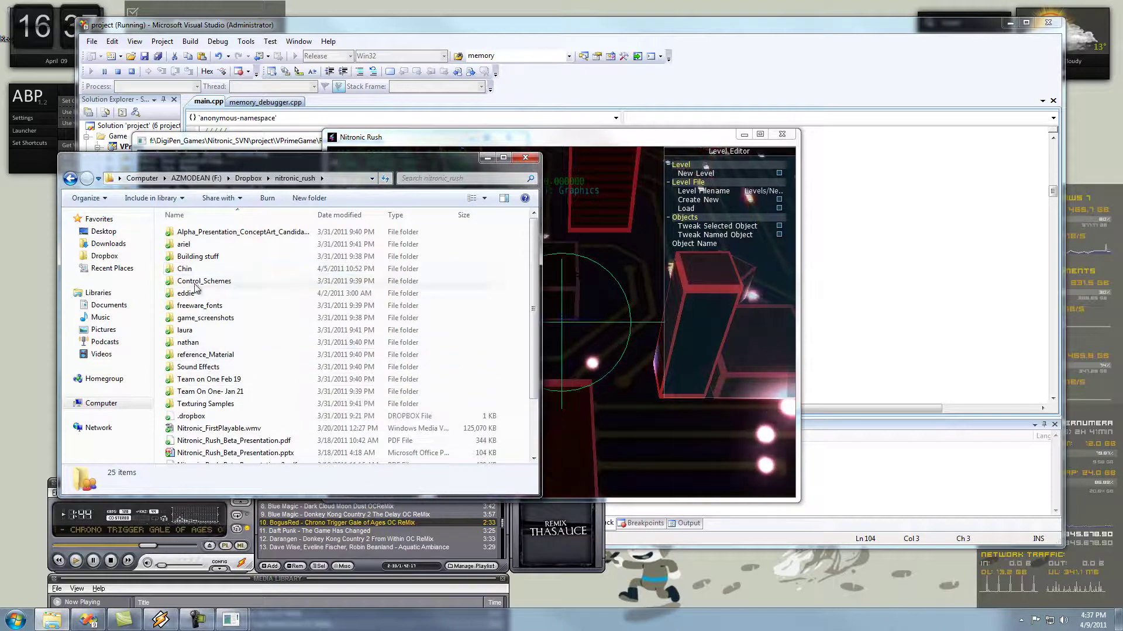
left_click(70, 178)
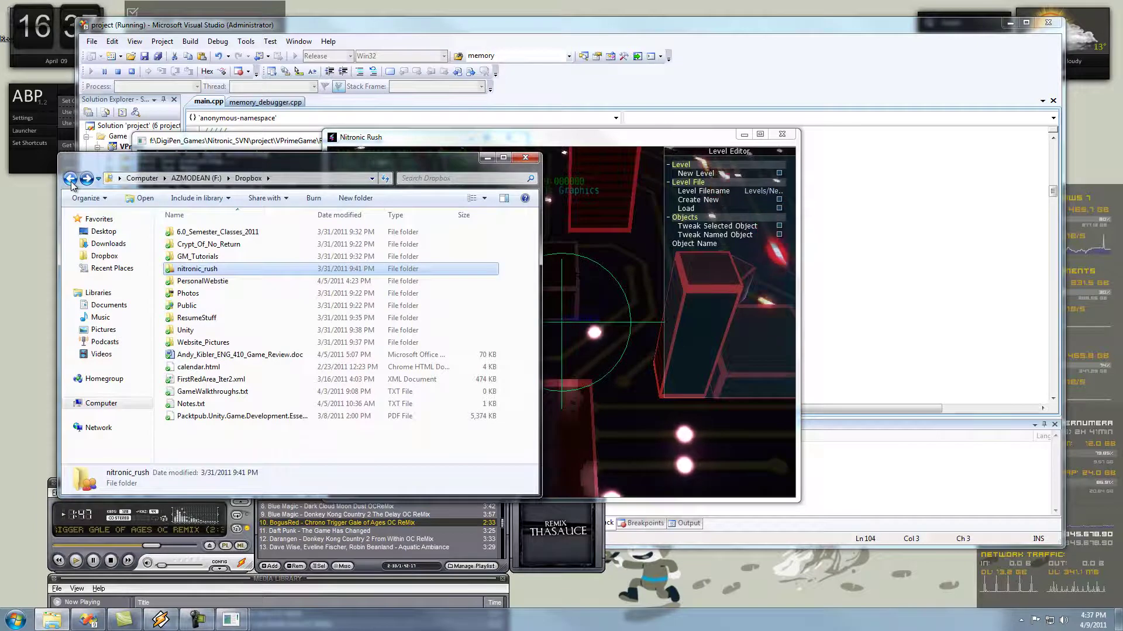
left_click(70, 179)
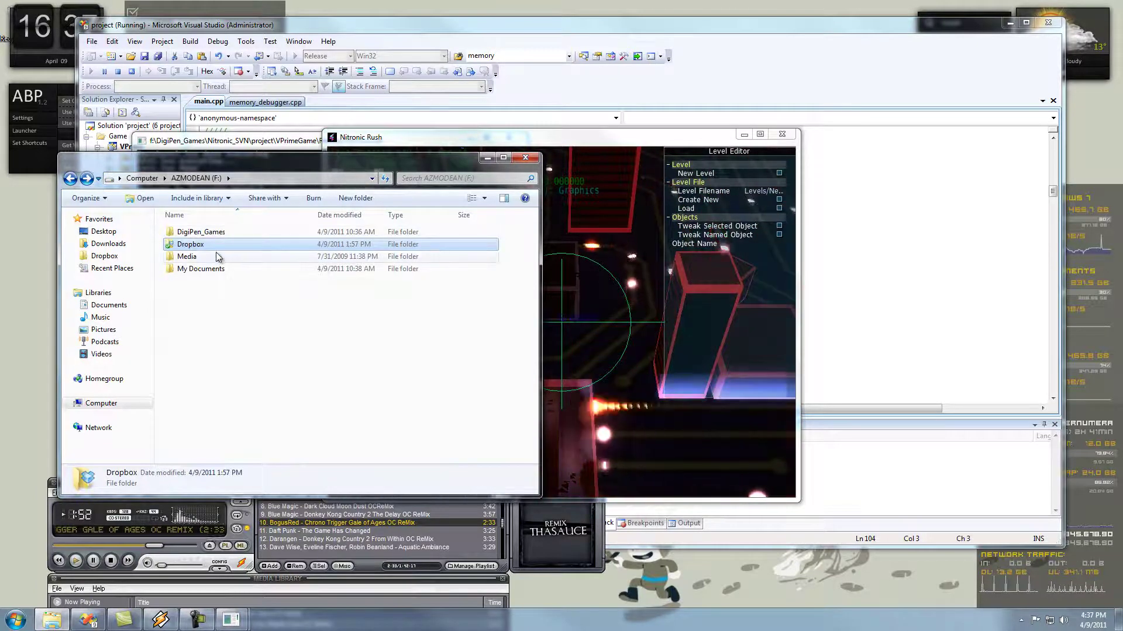
Step: Browse on drive F: to DigiPen_Games\Nitronic_SVN\project\VPrimeGame\Assets\Levels and copy that folder's full path
double_click(202, 233)
double_click(206, 234)
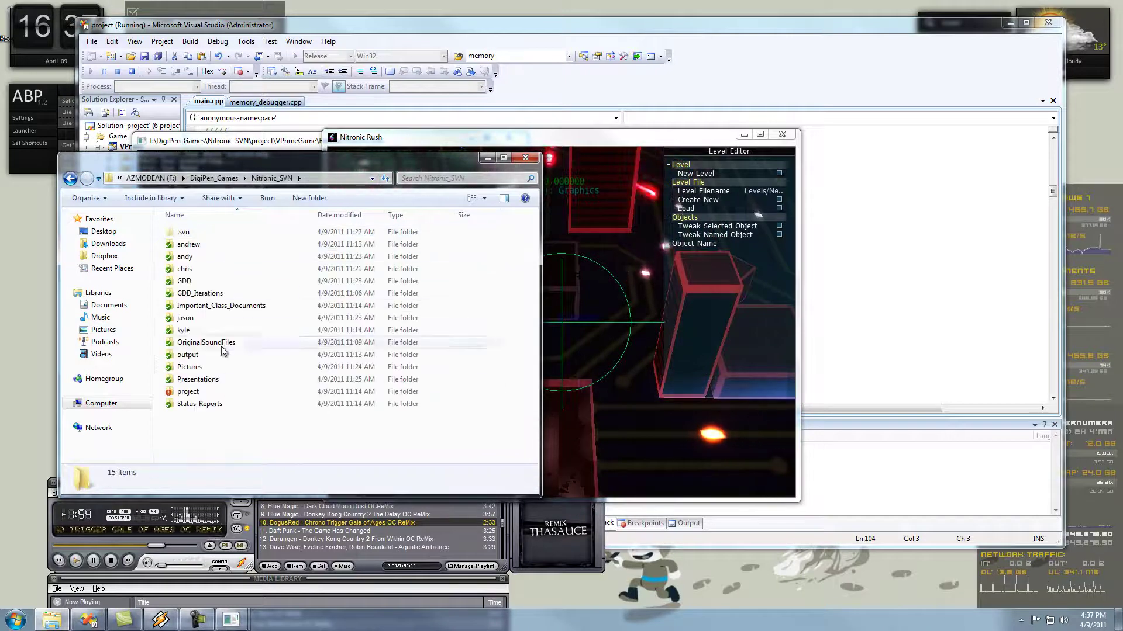
double_click(219, 394)
double_click(205, 246)
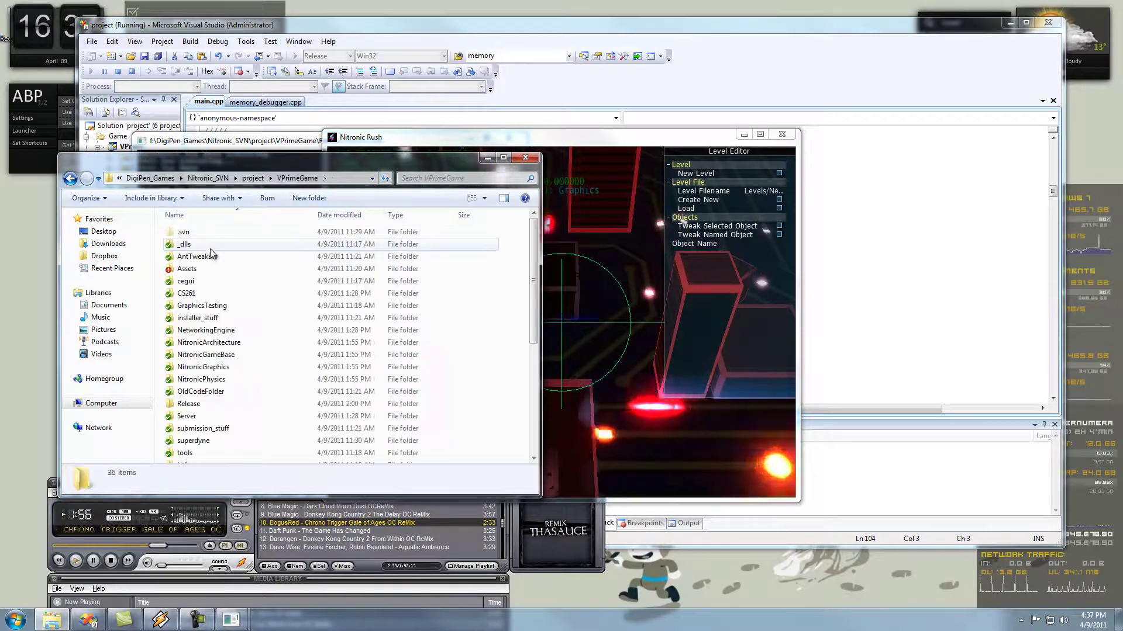
double_click(196, 277)
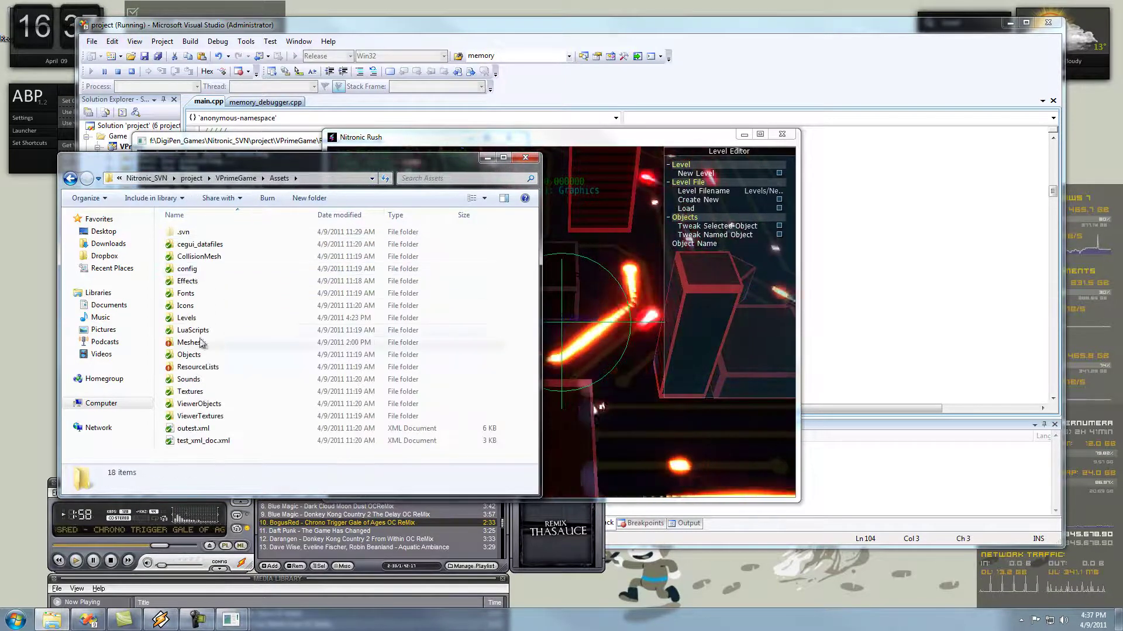
double_click(202, 318)
left_click(342, 180)
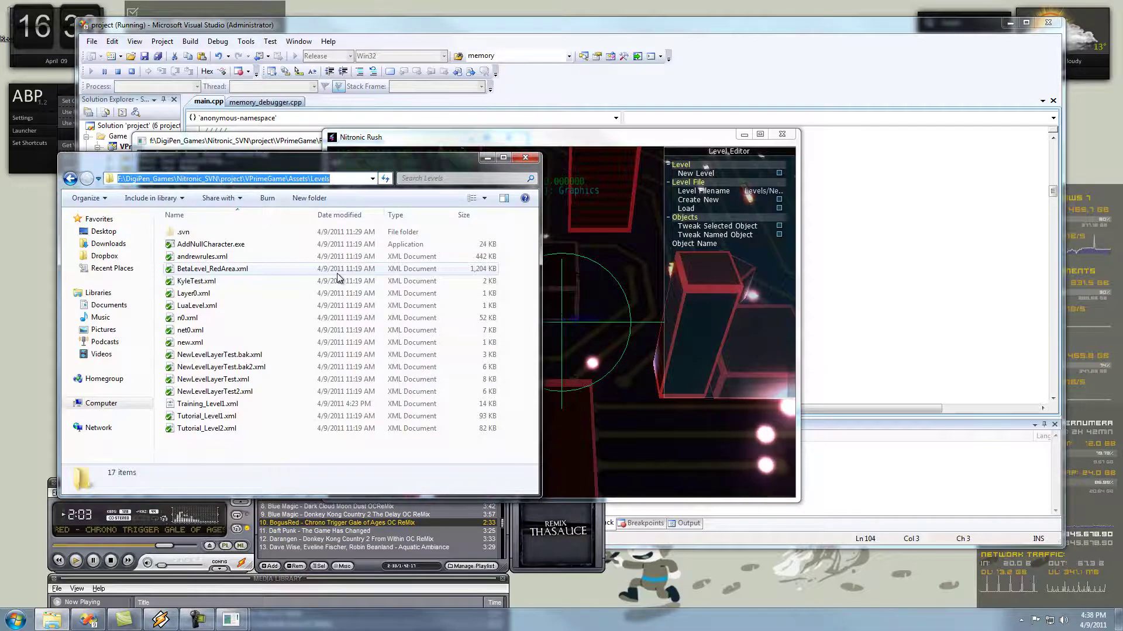
Step: Set the Level Filename in the Level Editor to the copied Levels folder path followed by \Training_Level1.xml
left_click(763, 192)
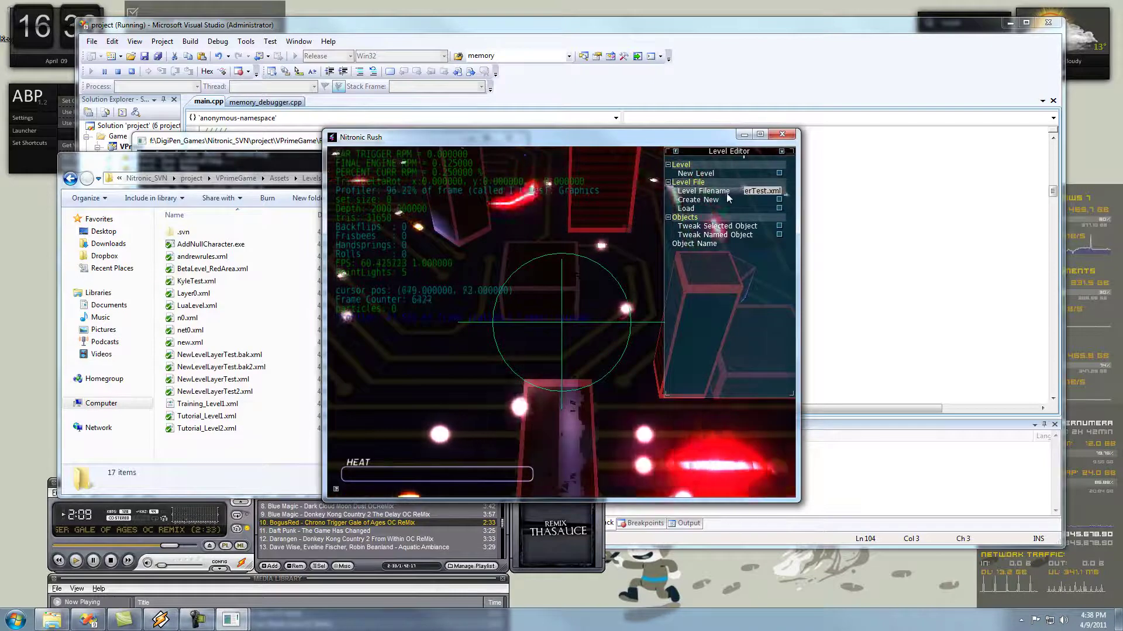
key("ctrl+v")
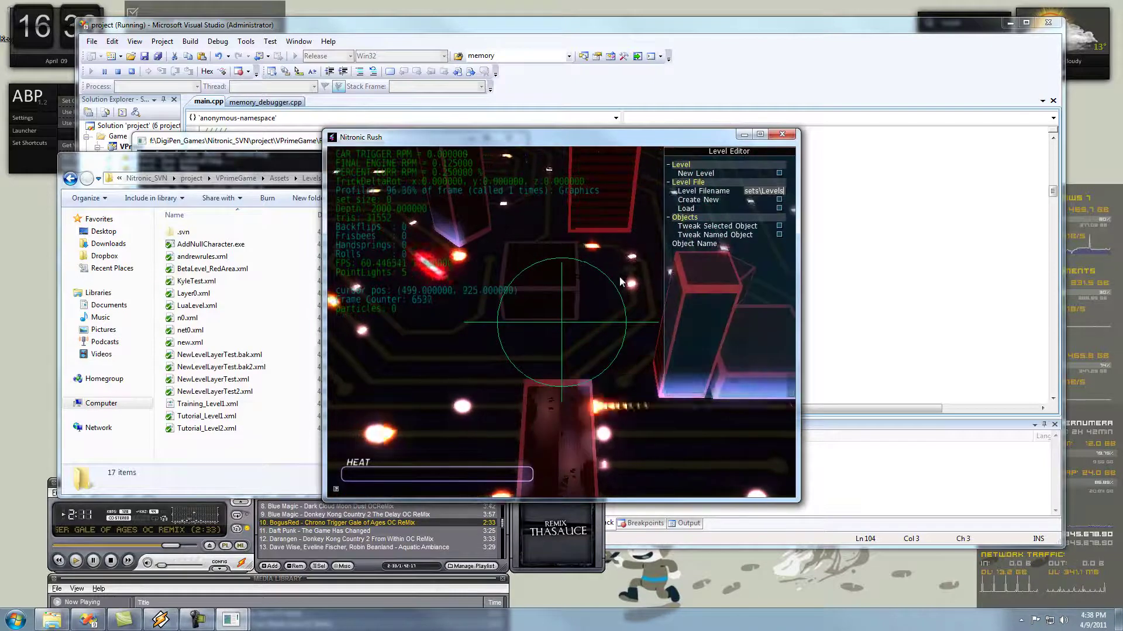
type("\\")
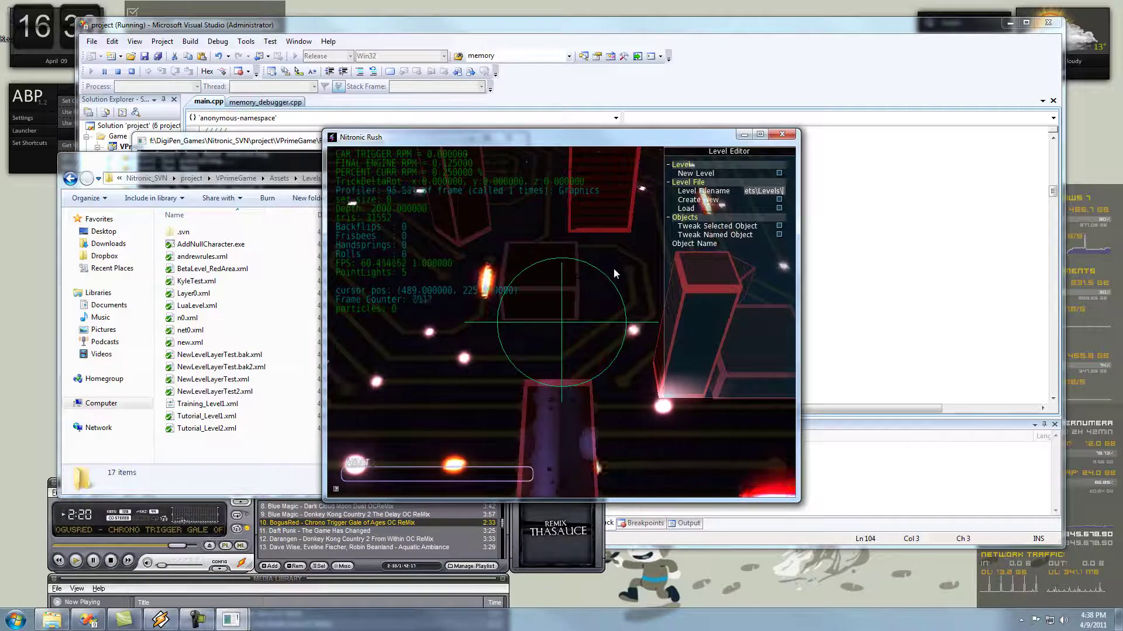
type("T")
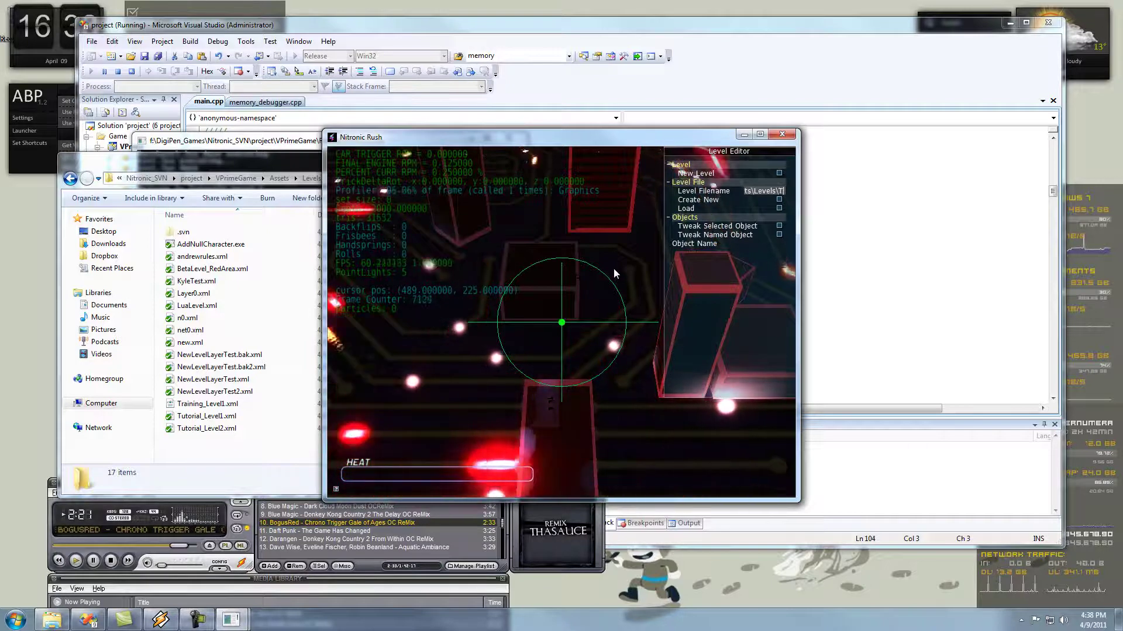
type("raining_L")
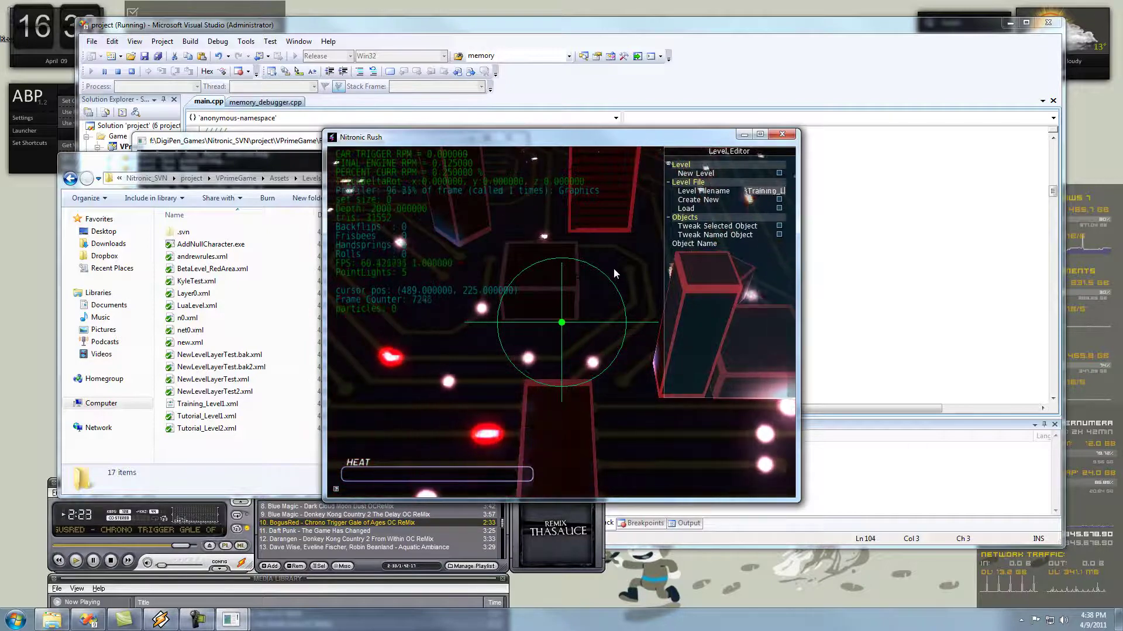
type("evel1.xml")
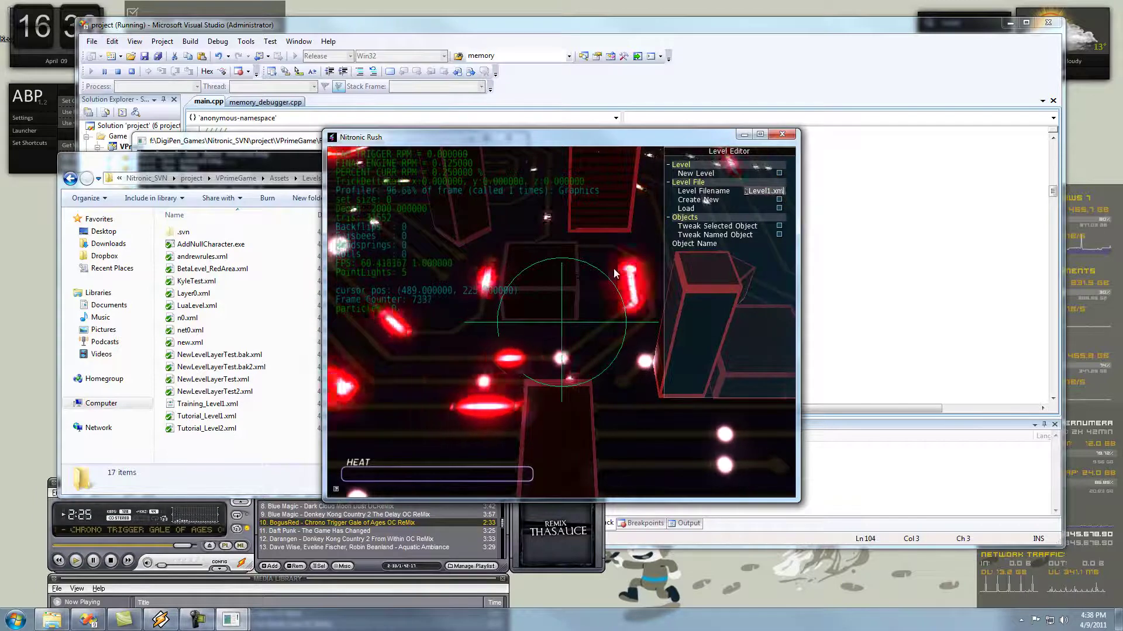
Step: Go back through the Level Filename entry and highlight its Training_Level1 file name for review
key("Left")
key("Left")
key("Left")
key("Left")
key("Left")
key("Left")
key("Left")
key("Left")
key("Left")
key("Left")
key("Left")
key("Left")
key("Left")
key("Left")
key("Left")
key("Left")
key("Left")
key("Left")
key("Left")
key("Left")
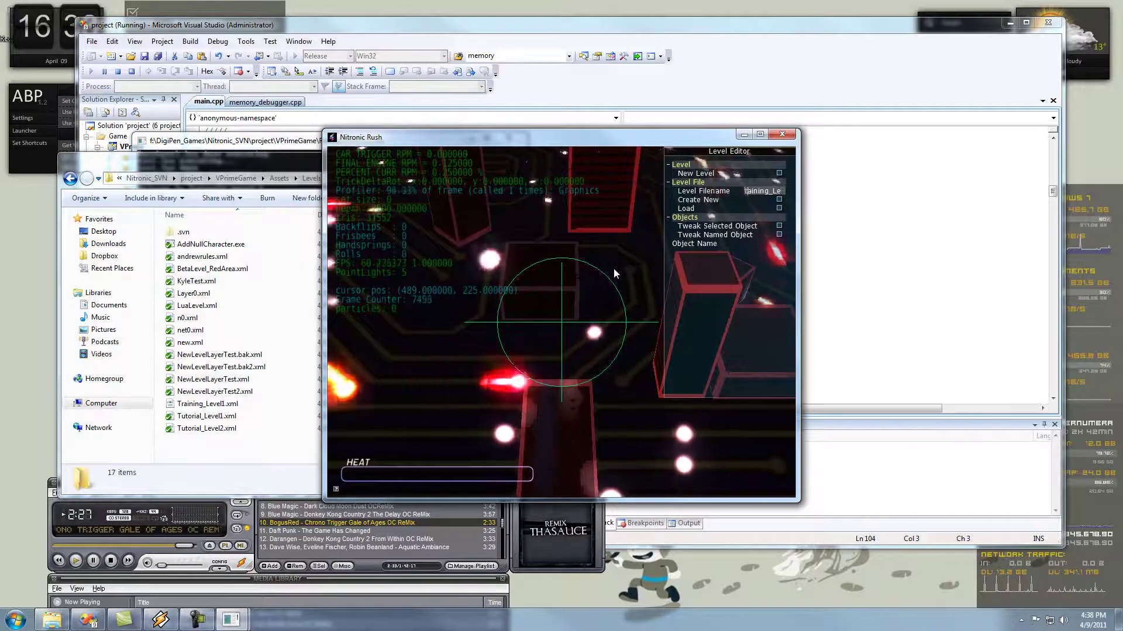
key("Left")
key("Right")
key("Right")
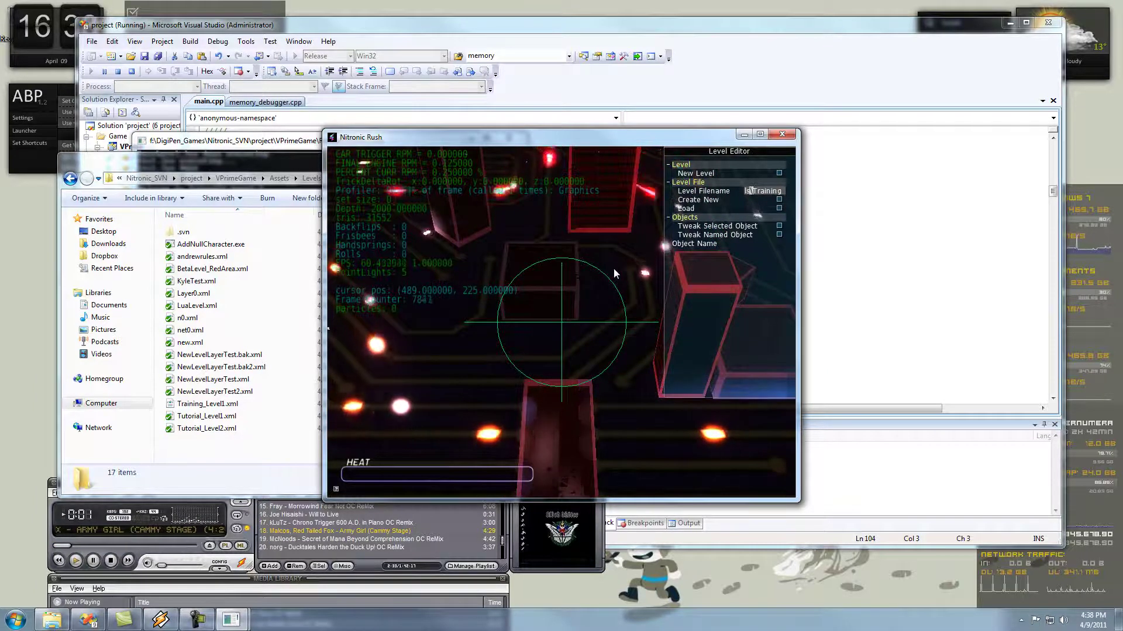
key("shift+Right")
key("shift+Right")
key("shift+Right")
key("shift+Right")
key("shift+Right")
key("shift+Right")
key("shift+Right")
key("shift+Right")
key("shift+Right")
key("shift+Right")
key("shift+Right")
key("shift+Right")
key("shift+Right")
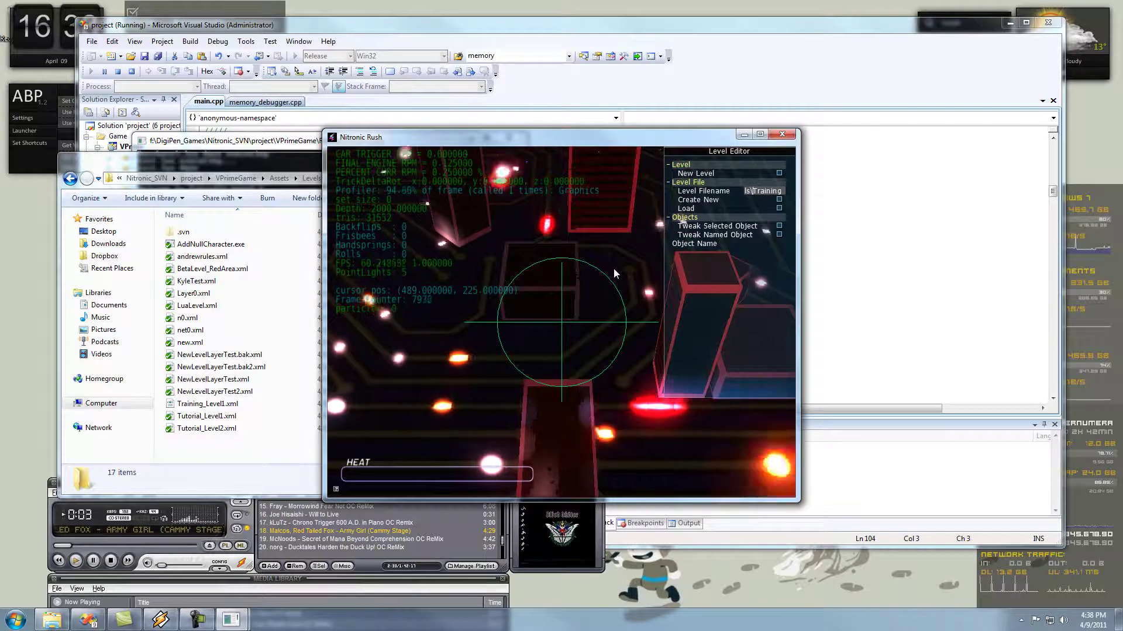
Step: Highlight the .xml extension at the end of the Level Filename entry
key("Right")
key("Right")
key("Right")
key("Right")
key("Right")
key("Right")
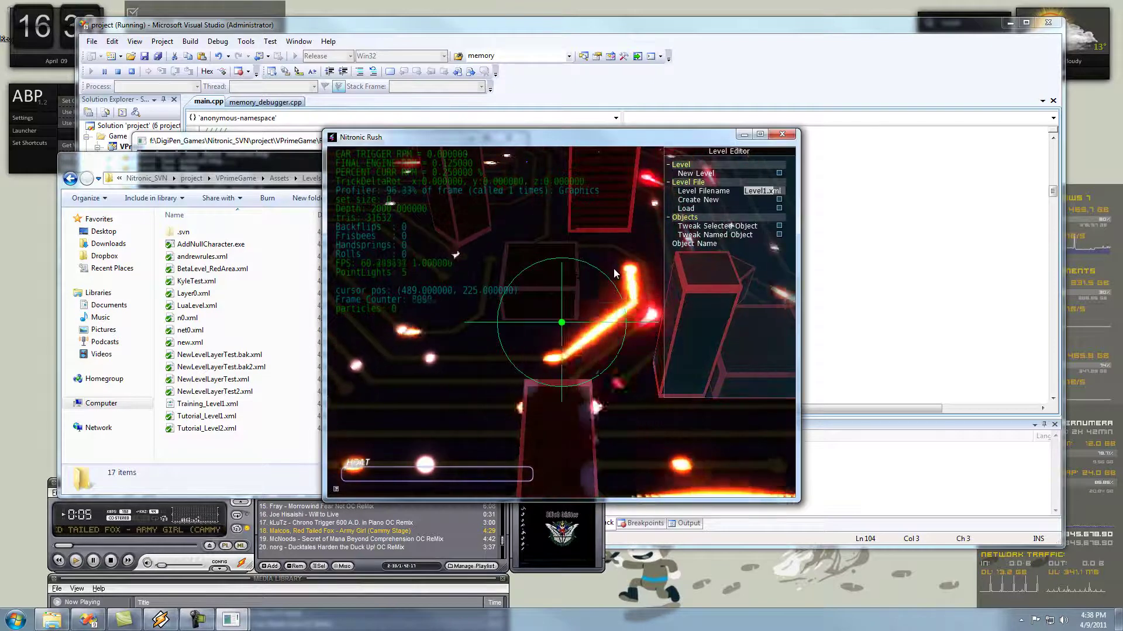
key("shift+Right")
key("shift+Right")
key("shift+Right")
key("shift+Right")
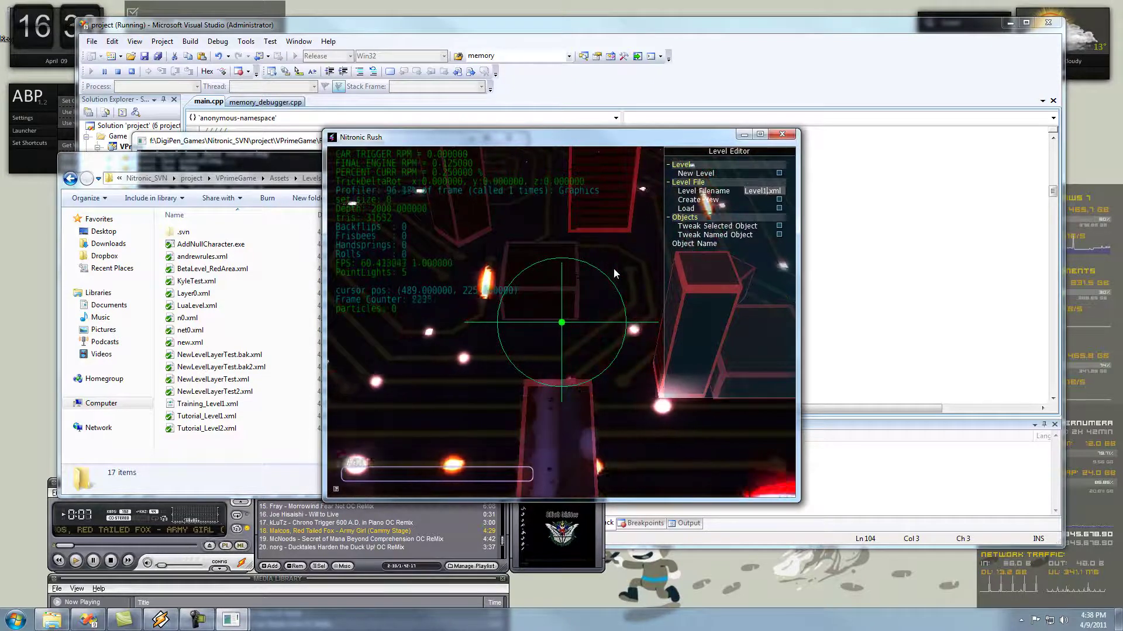
key("Right")
key("shift+Left")
key("shift+Left")
key("shift+Left")
key("shift+Left")
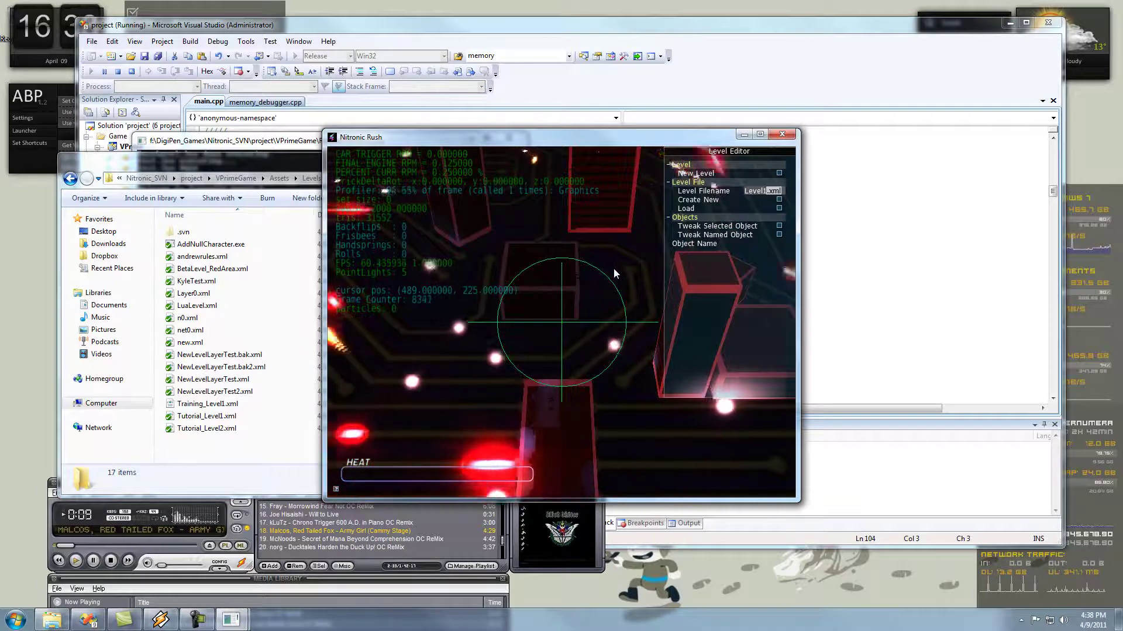
Step: Create the new Training_Level1.xml level file in the Level Editor and add a layer to it
key("Left")
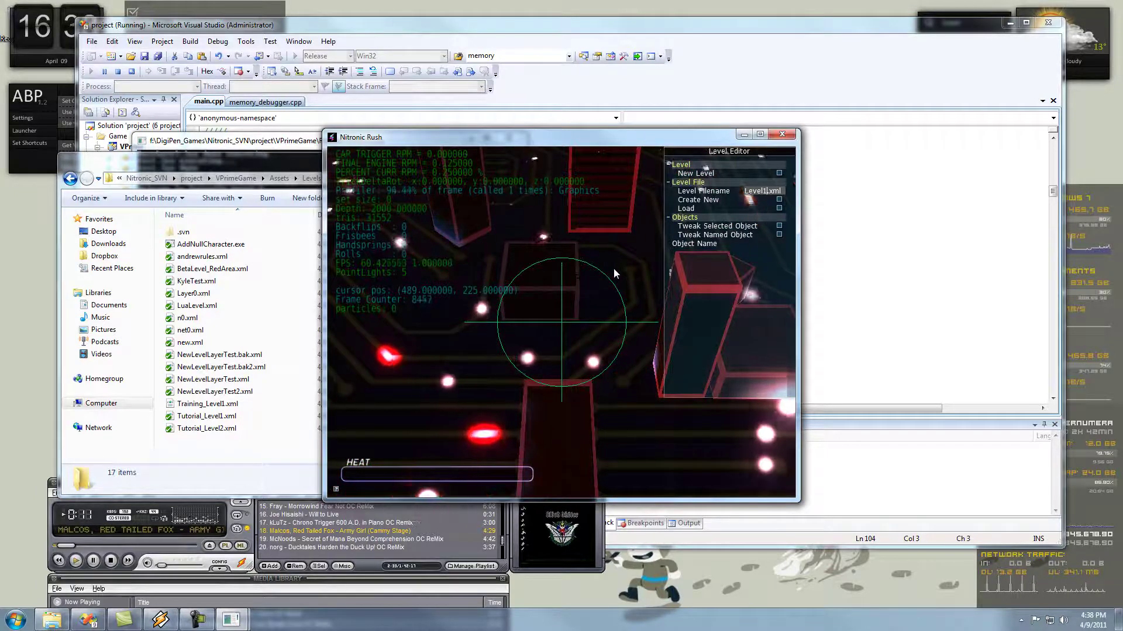
left_click(690, 201)
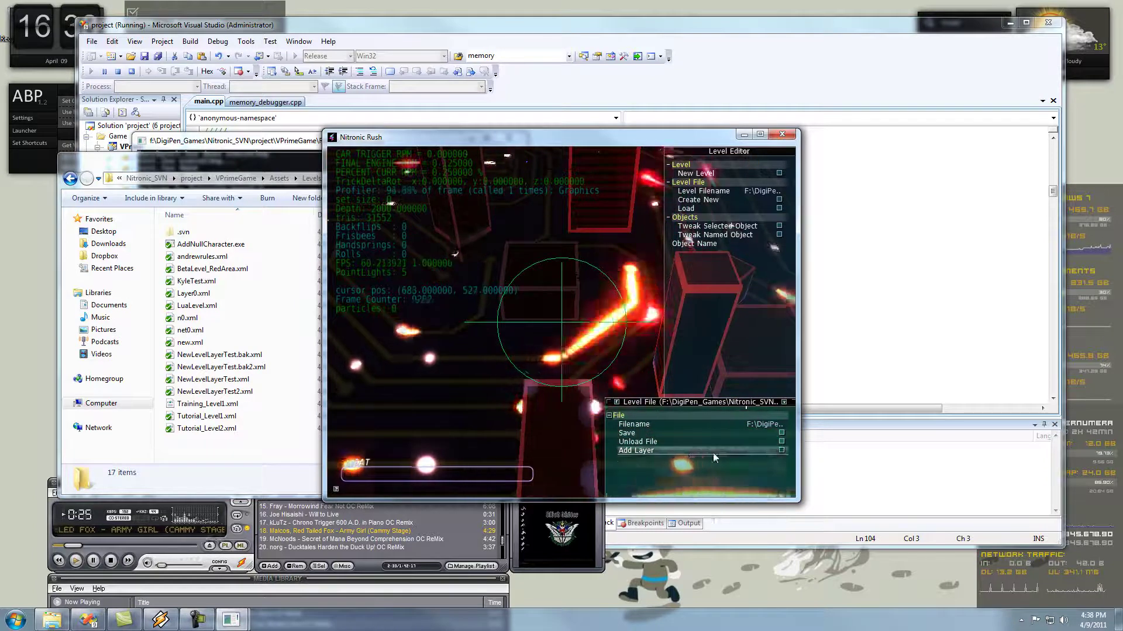
left_click(650, 452)
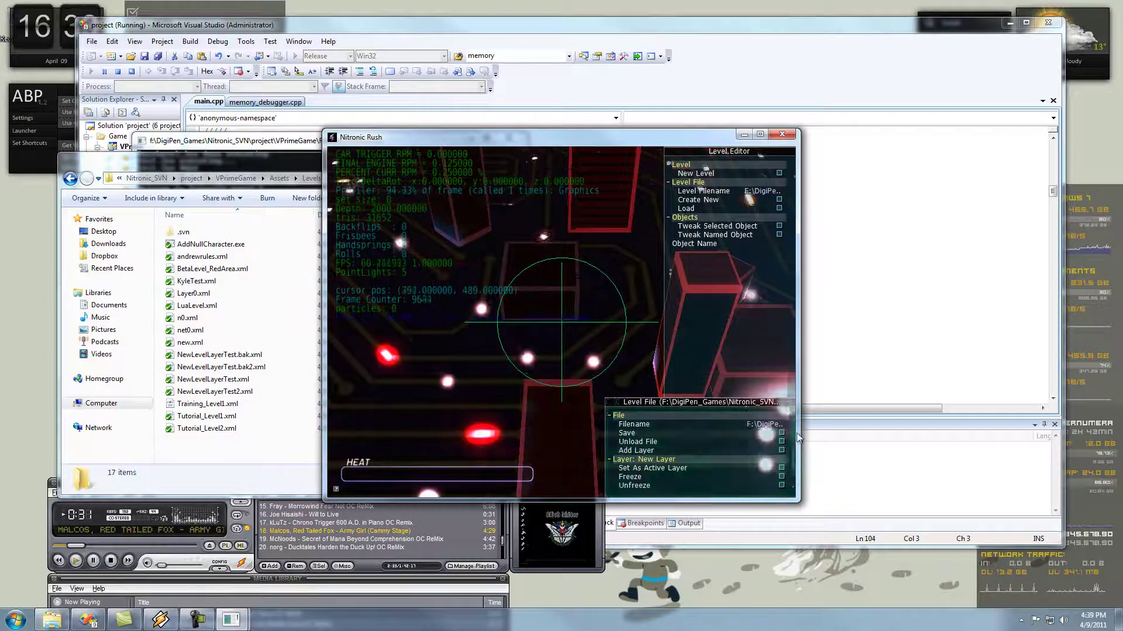
Step: Rename the newly added layer as Road
left_click_drag(793, 433, 793, 450)
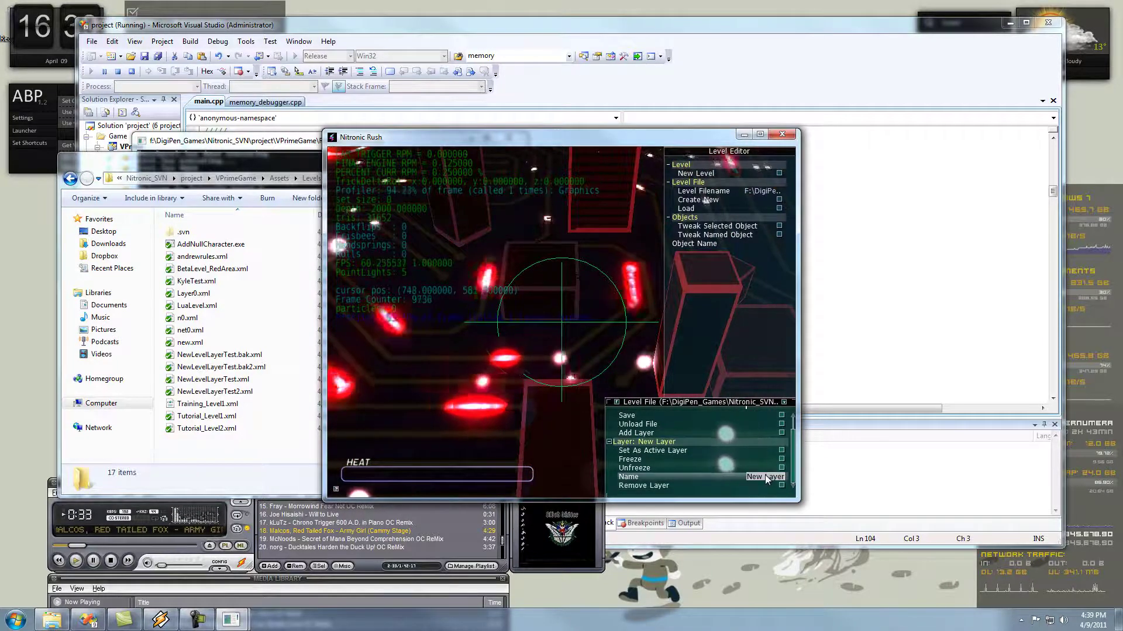
left_click(765, 477)
type("Road")
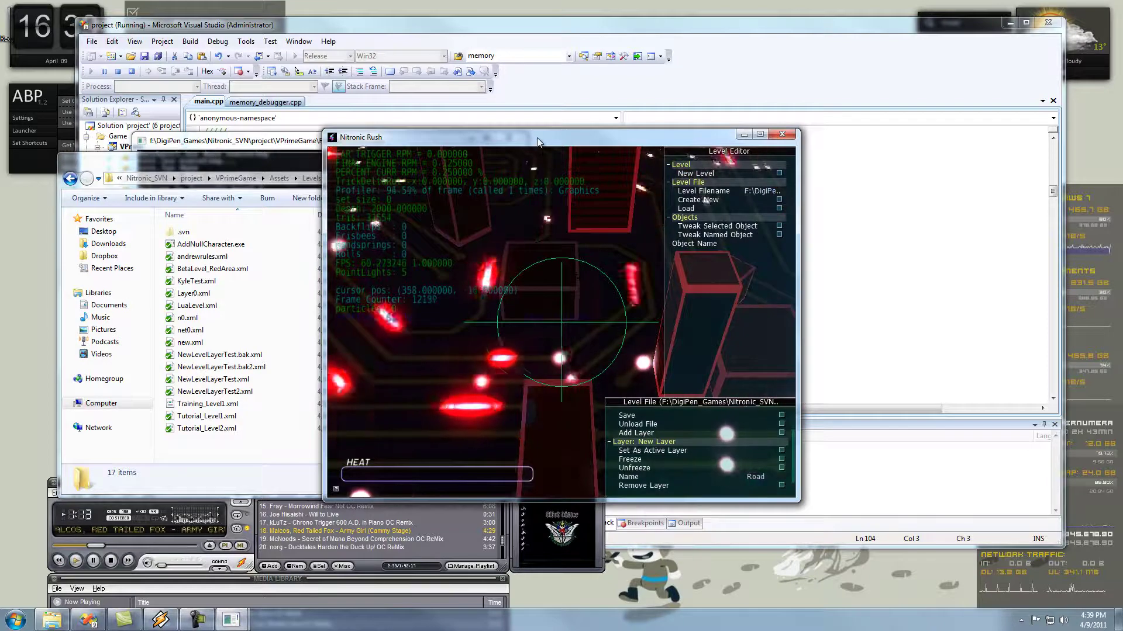
Step: Move the Nitronic Rush window clear of the file browser and open the Assets\Icons\road_stuff folder
left_click_drag(510, 139, 828, 36)
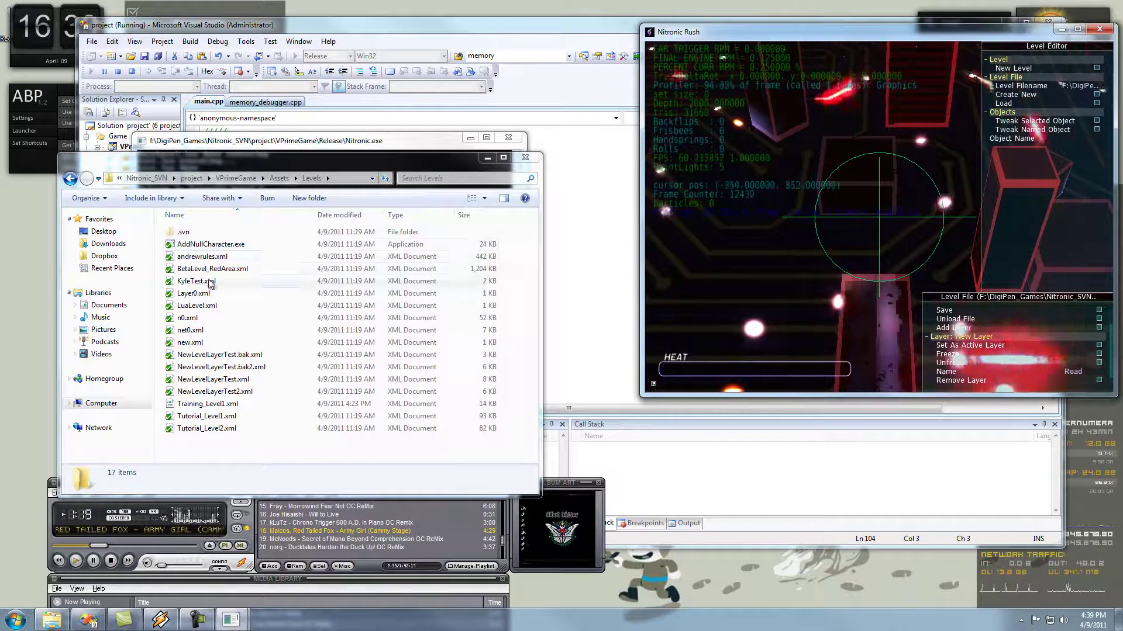
left_click(278, 184)
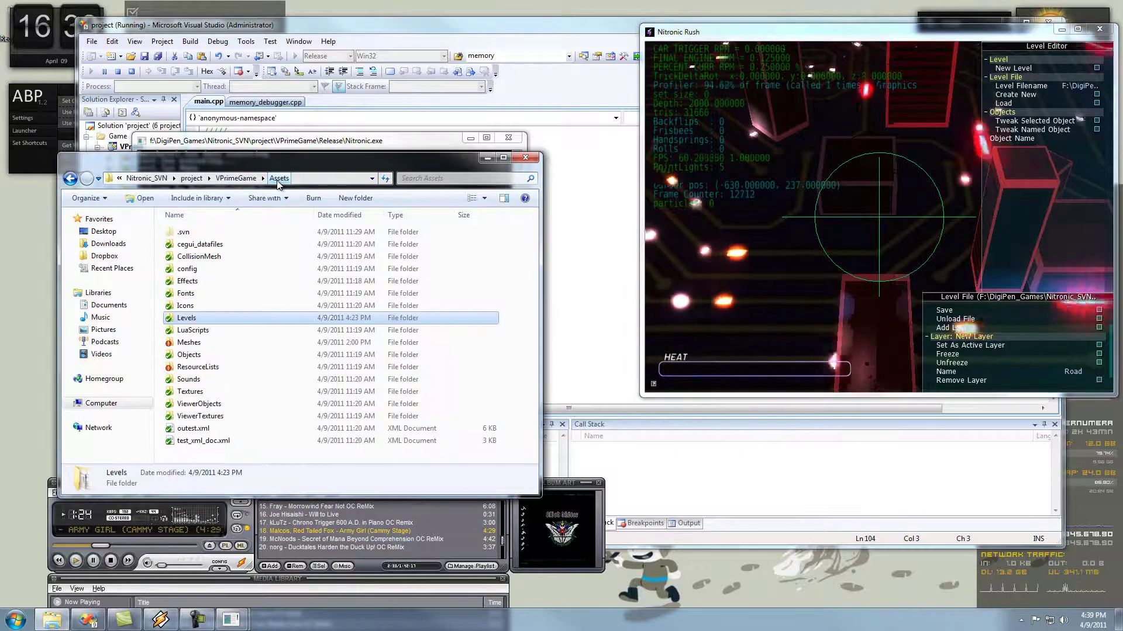
double_click(223, 302)
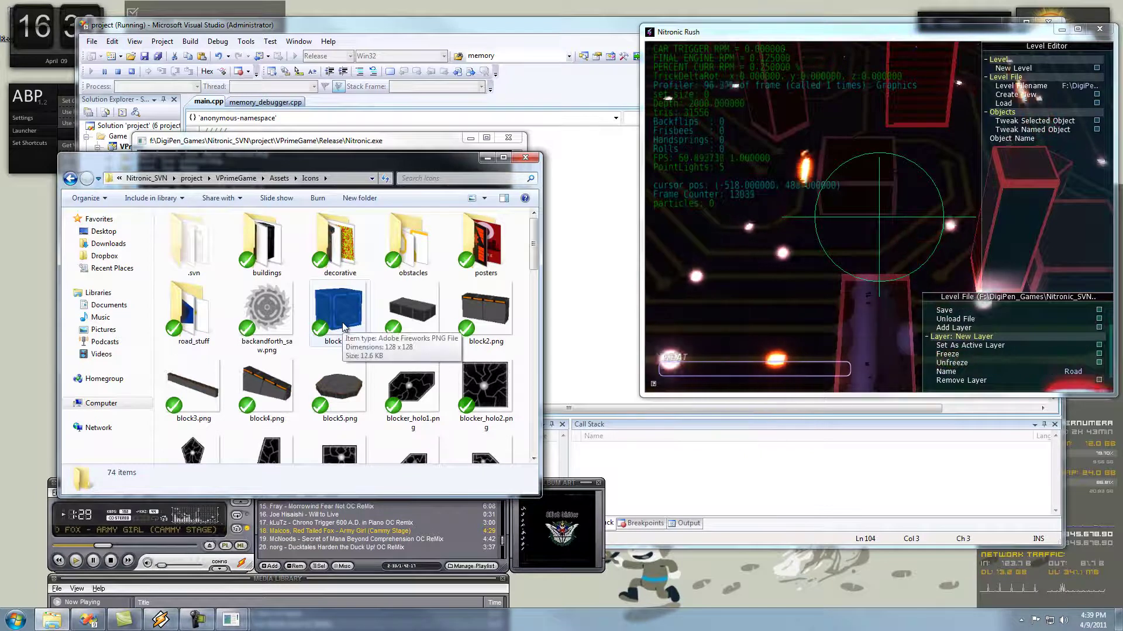
double_click(189, 332)
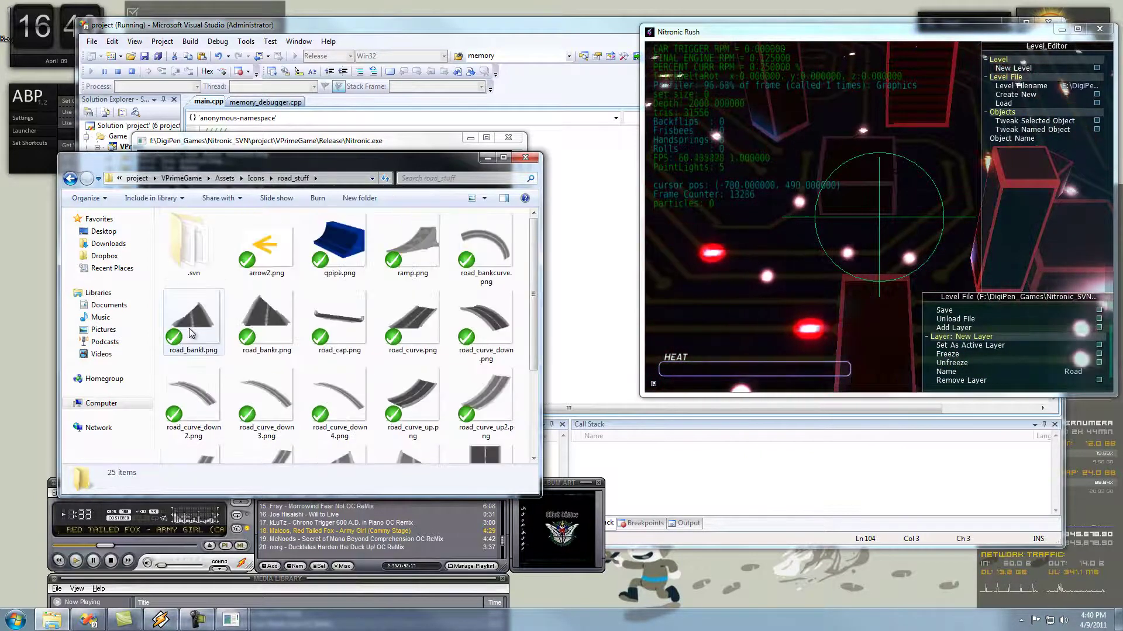
Step: Find road_strait.png among the road icons and place that straight road piece in the level
left_click(415, 329)
scroll(414, 329, "down", 2)
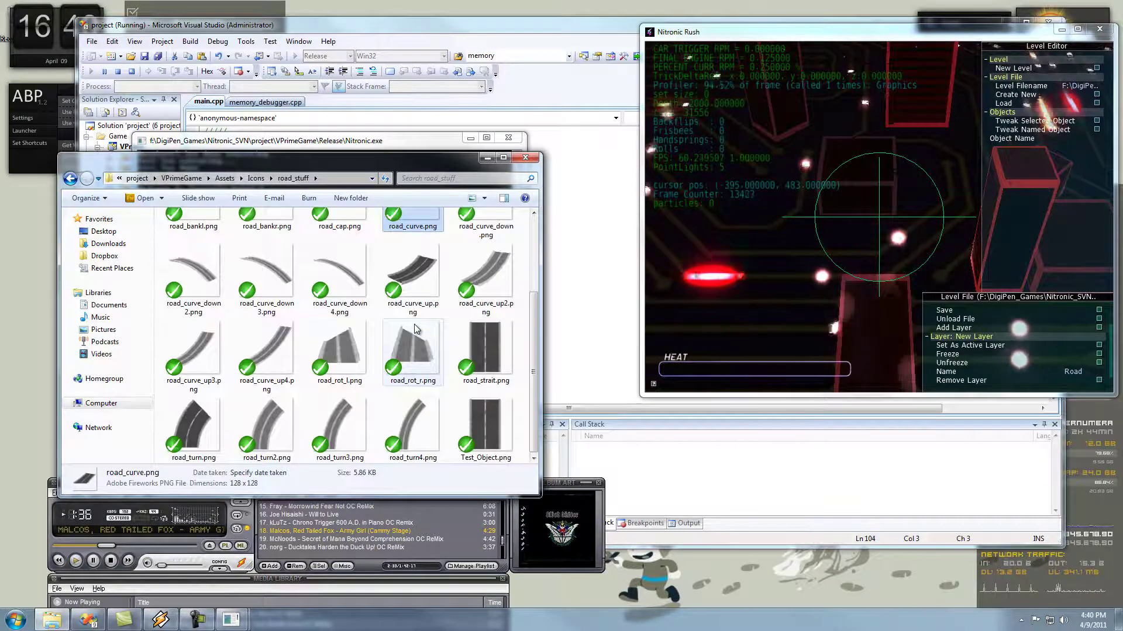
left_click(485, 371)
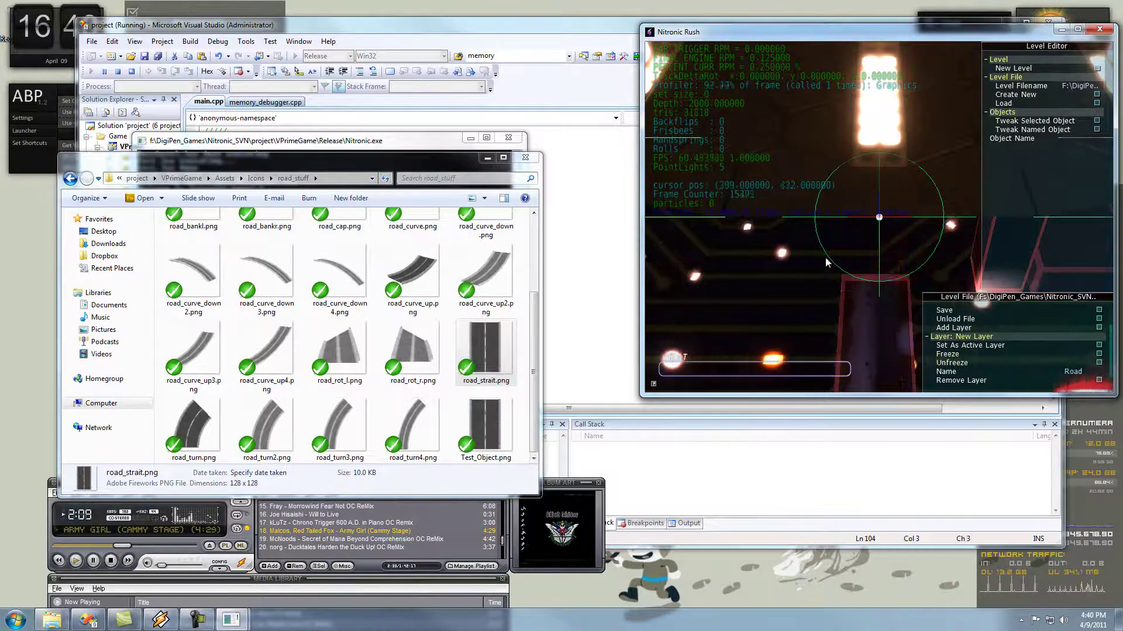
Step: Examine the placed straight road piece from several distances and angles
scroll(848, 243, "down", 4)
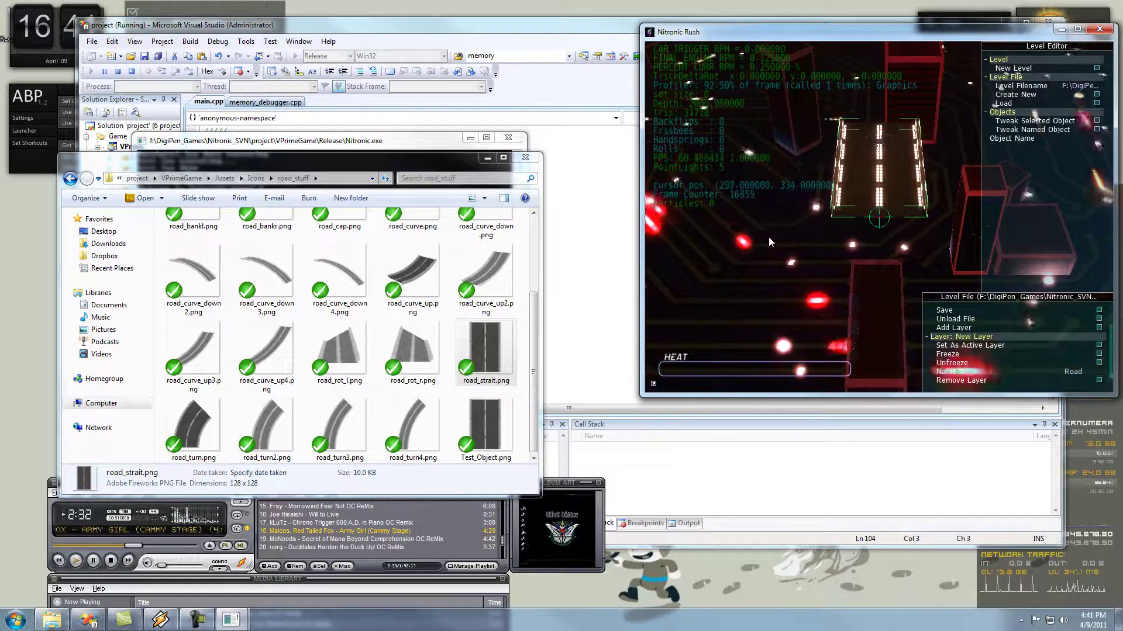
middle_click_drag(752, 244, 938, 263)
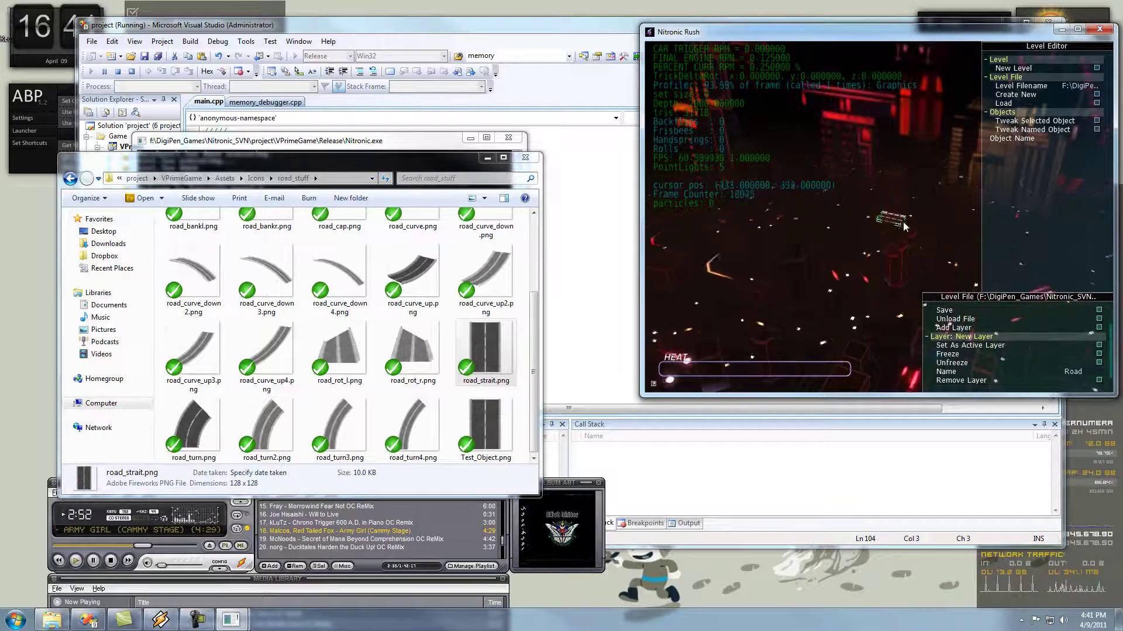
scroll(901, 219, "up", 5)
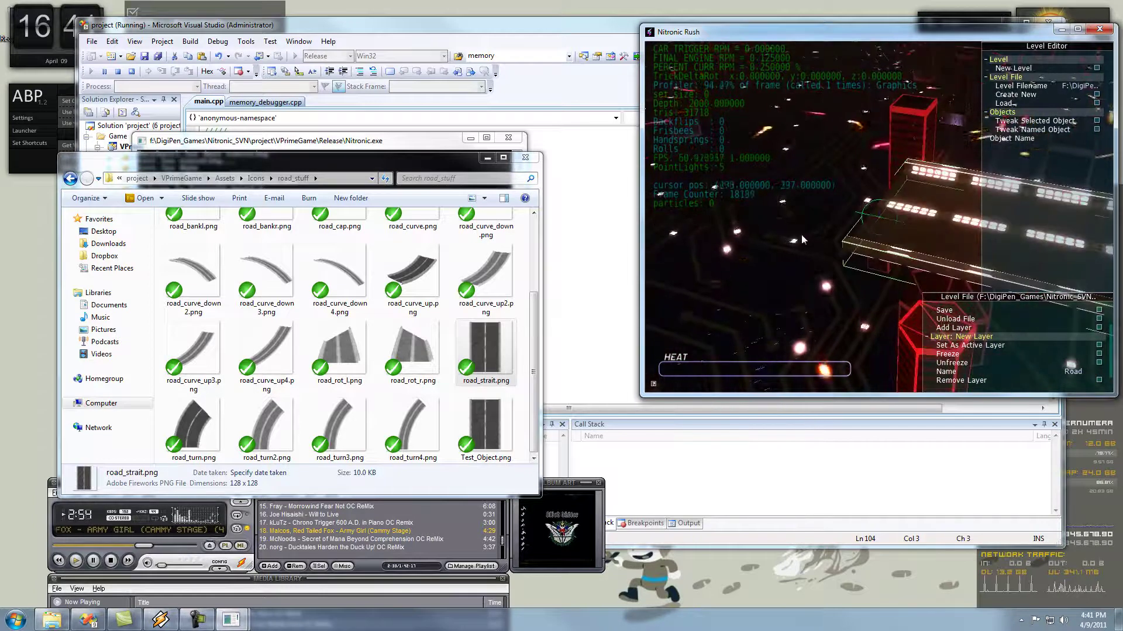
mouse_move(805, 242)
middle_mouse_down()
mouse_move(880, 263)
mouse_move(938, 242)
mouse_move(883, 222)
mouse_move(824, 174)
mouse_move(821, 266)
mouse_move(821, 233)
middle_mouse_up()
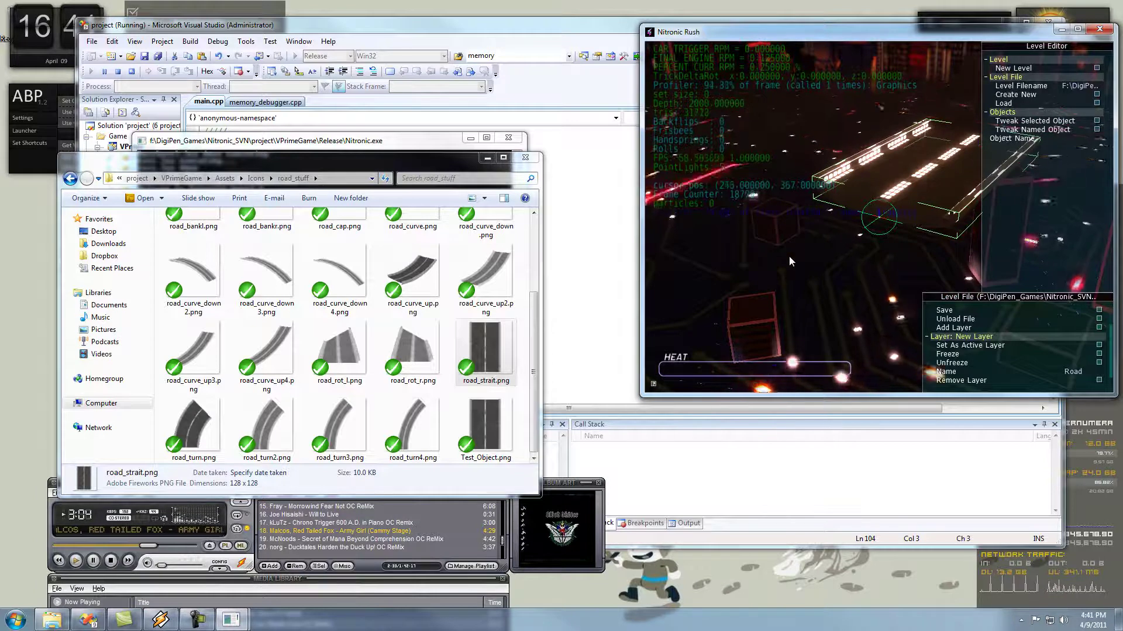
mouse_move(883, 239)
middle_mouse_down()
mouse_move(821, 174)
mouse_move(854, 342)
mouse_move(818, 240)
mouse_move(818, 262)
mouse_move(938, 251)
mouse_move(937, 171)
mouse_move(818, 173)
mouse_move(855, 262)
mouse_move(938, 243)
mouse_move(868, 176)
mouse_move(828, 204)
mouse_move(875, 248)
mouse_move(888, 228)
middle_mouse_up()
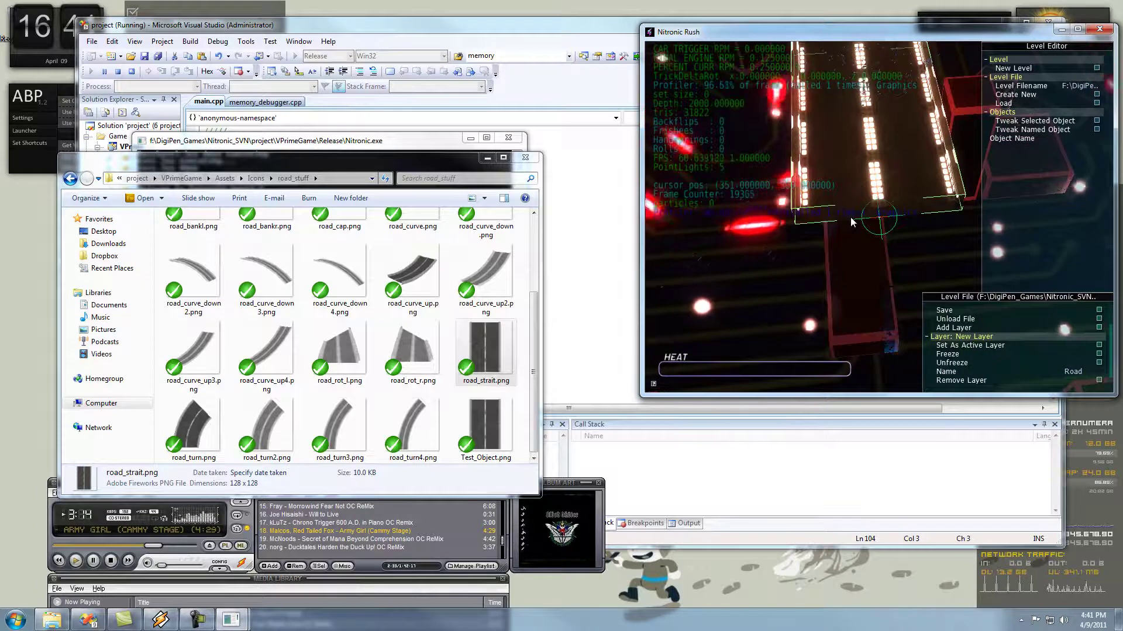
scroll(837, 209, "down", 3)
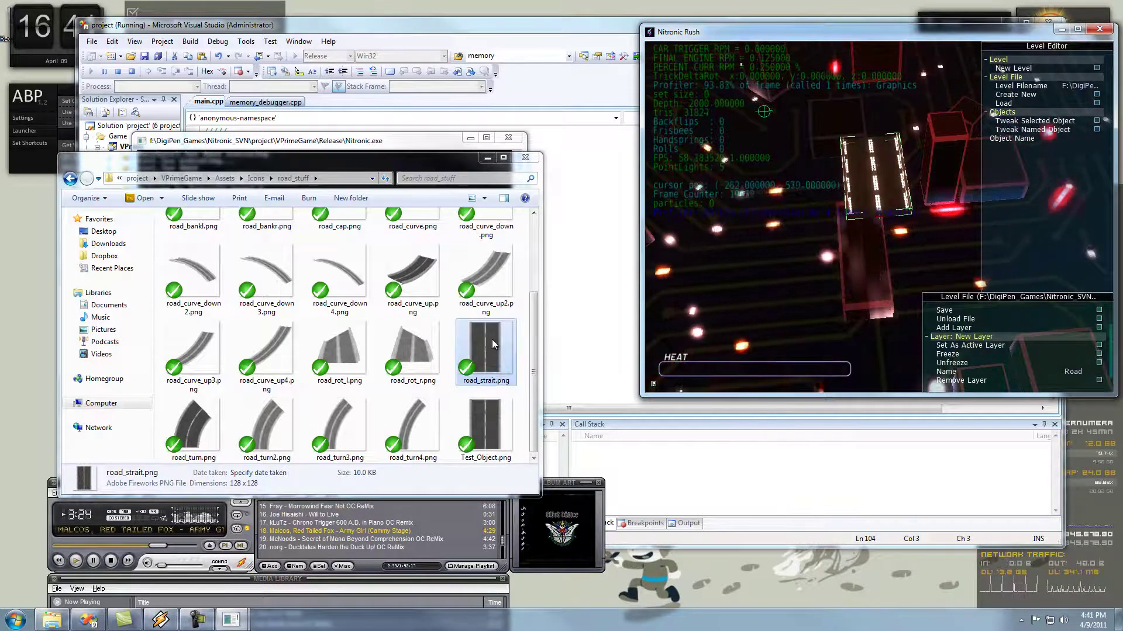
Step: Place a second road_strait piece apart from the first one and delete it after selecting each piece in turn
left_click_drag(754, 173, 757, 176)
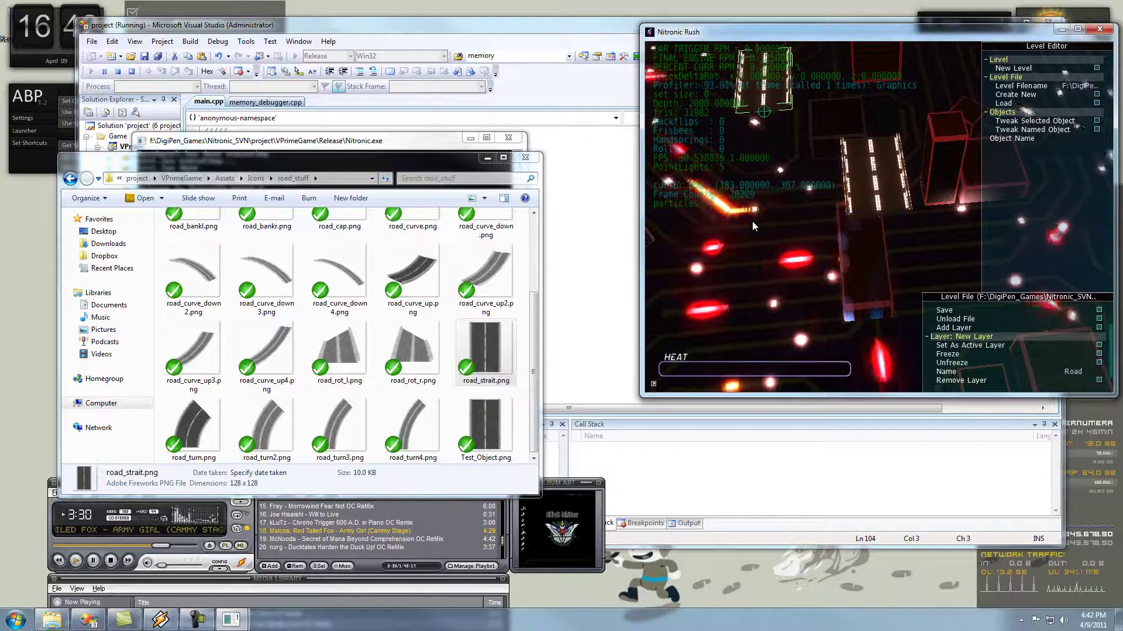
left_click(866, 181)
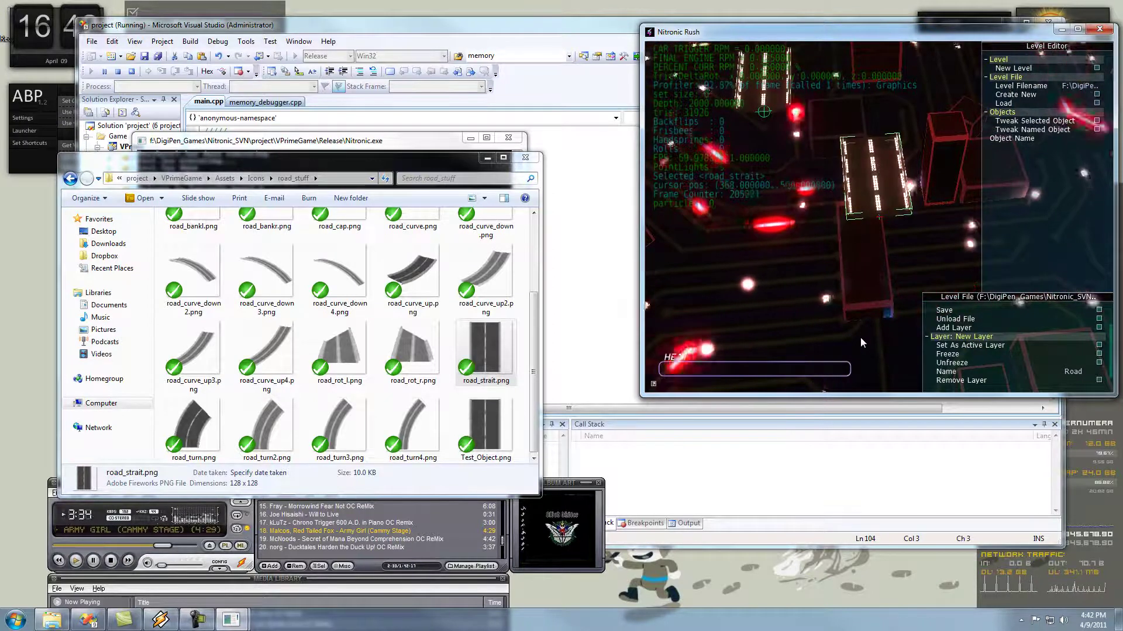
left_click(770, 97)
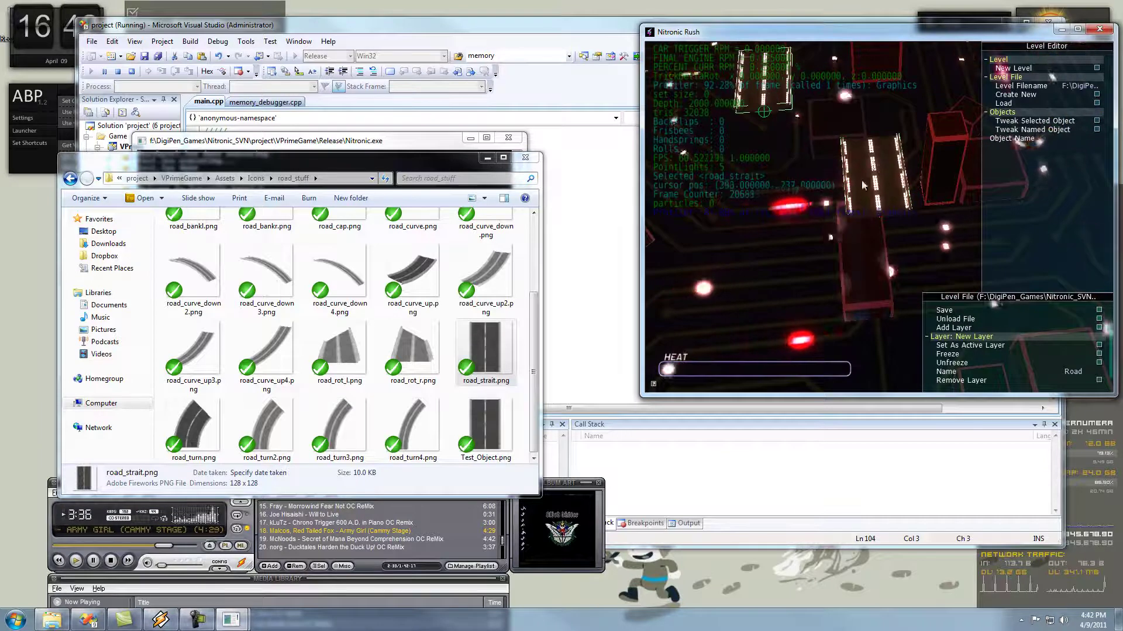
left_click(842, 181)
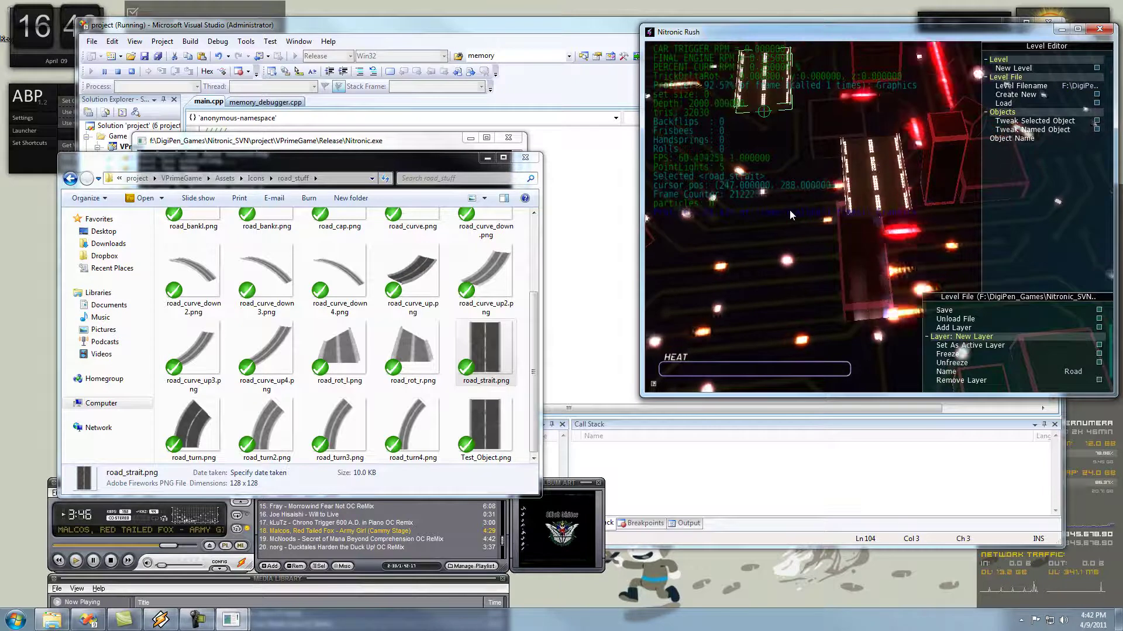
key("Delete")
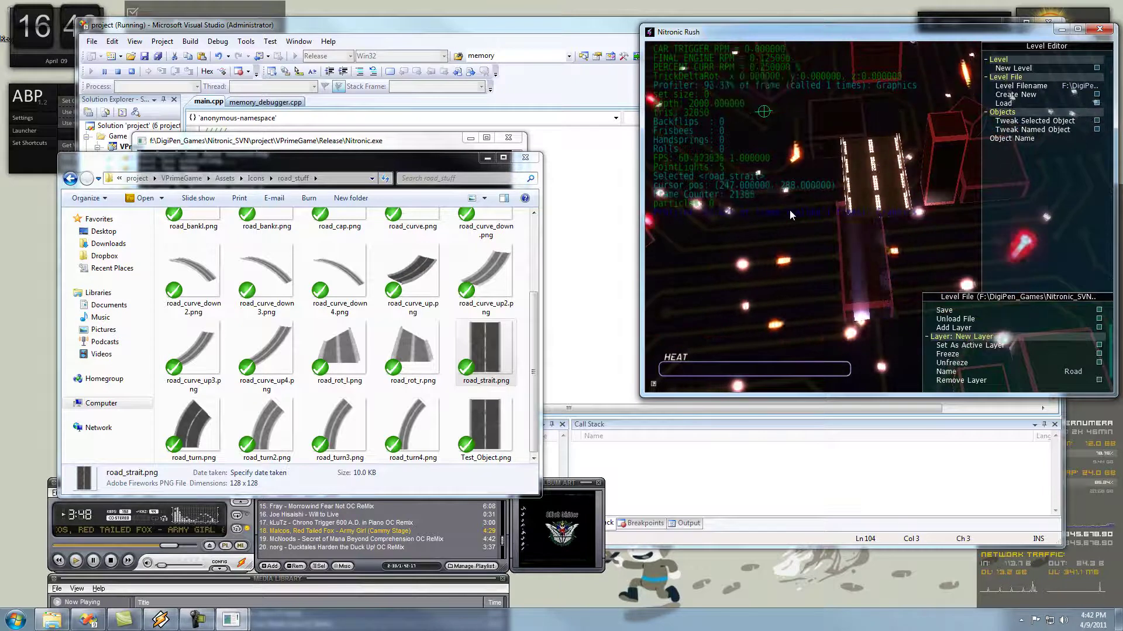
Step: Try moving the remaining straight road piece along the global Z axis, the Y axis, and X and Y together
scroll(886, 209, "up", 3)
scroll(886, 209, "down", 2)
scroll(904, 191, "up", 4)
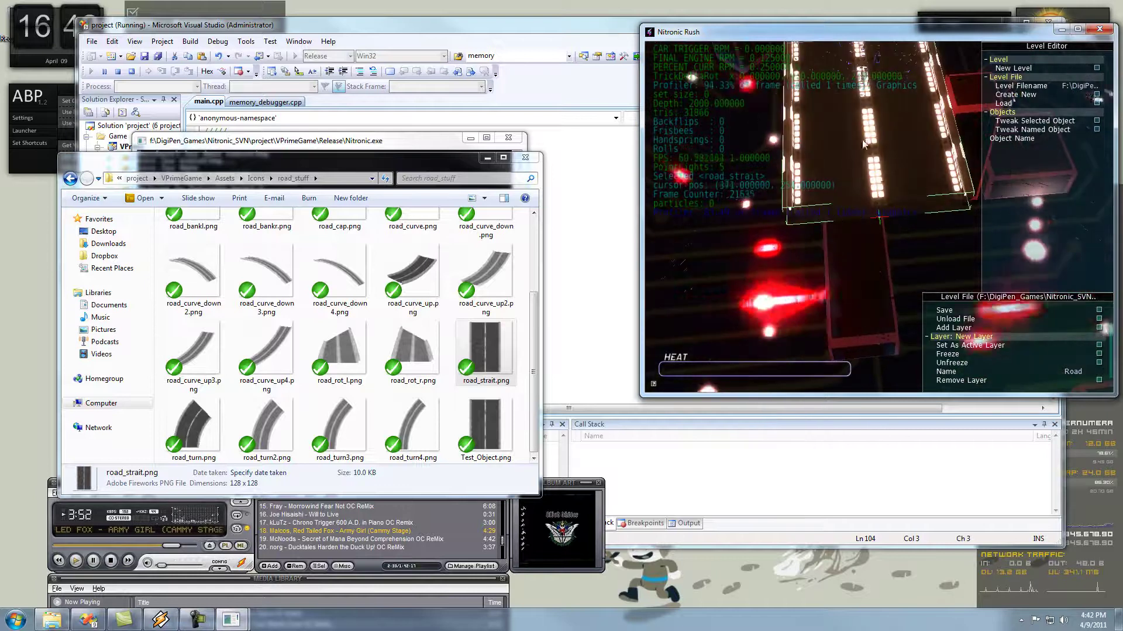
middle_click_drag(860, 152, 858, 206)
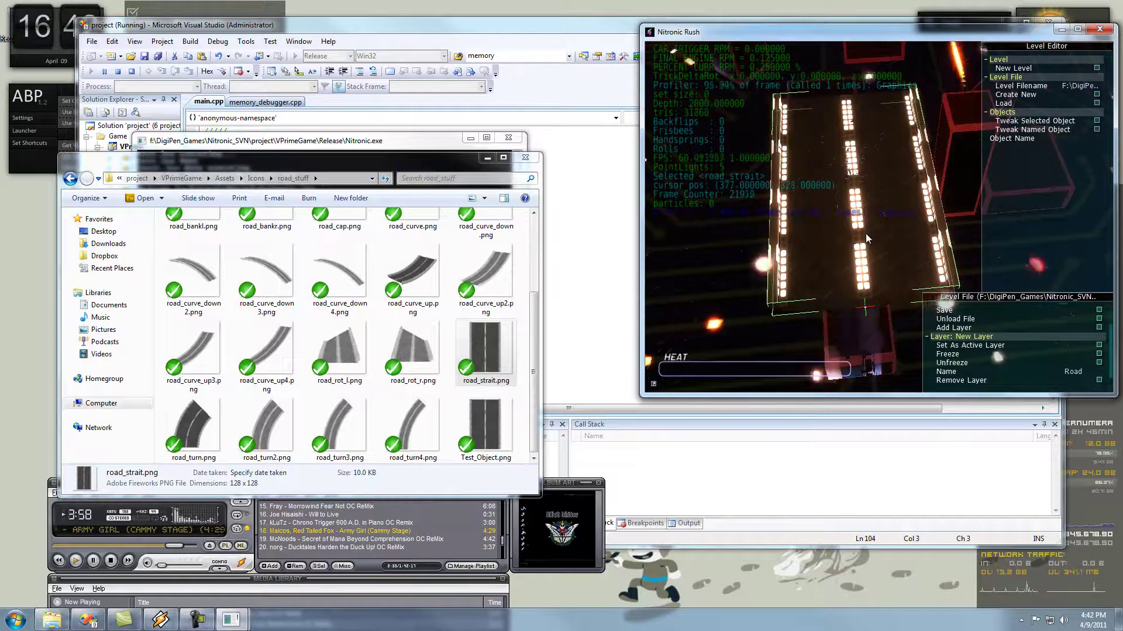
left_click_drag(866, 234, 829, 174)
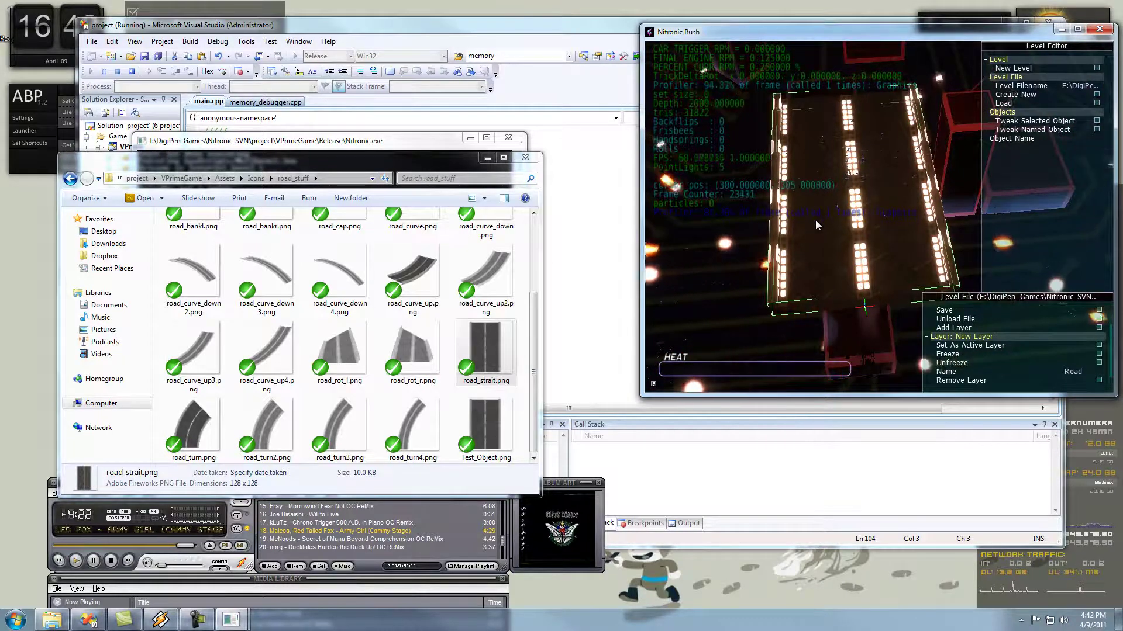
left_click_drag(815, 220, 824, 169)
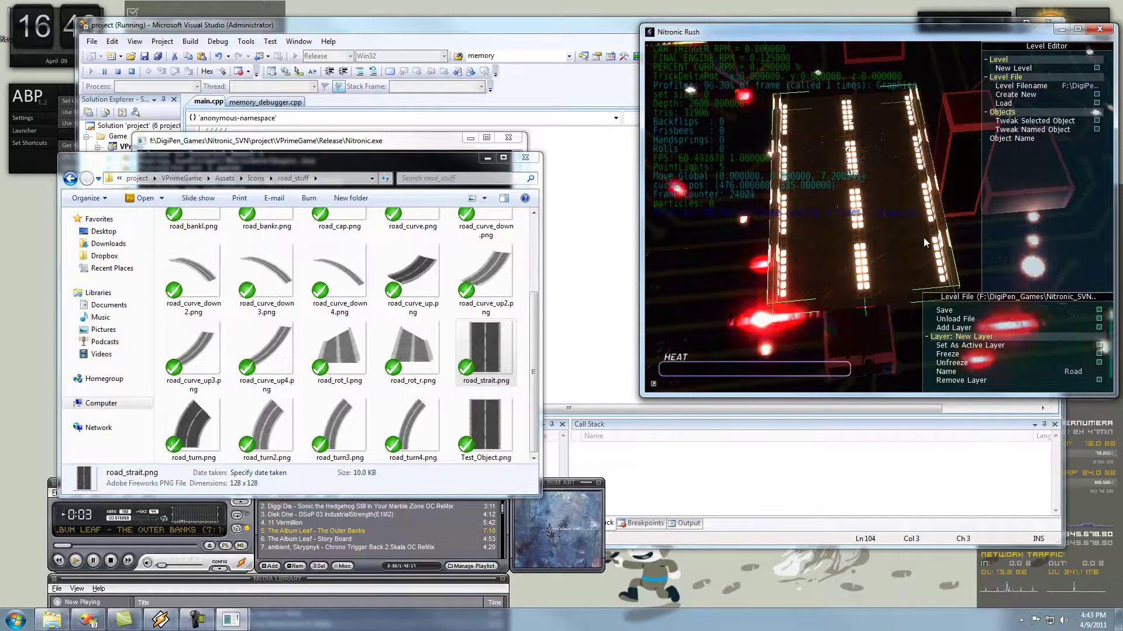
left_click_drag(924, 237, 915, 265)
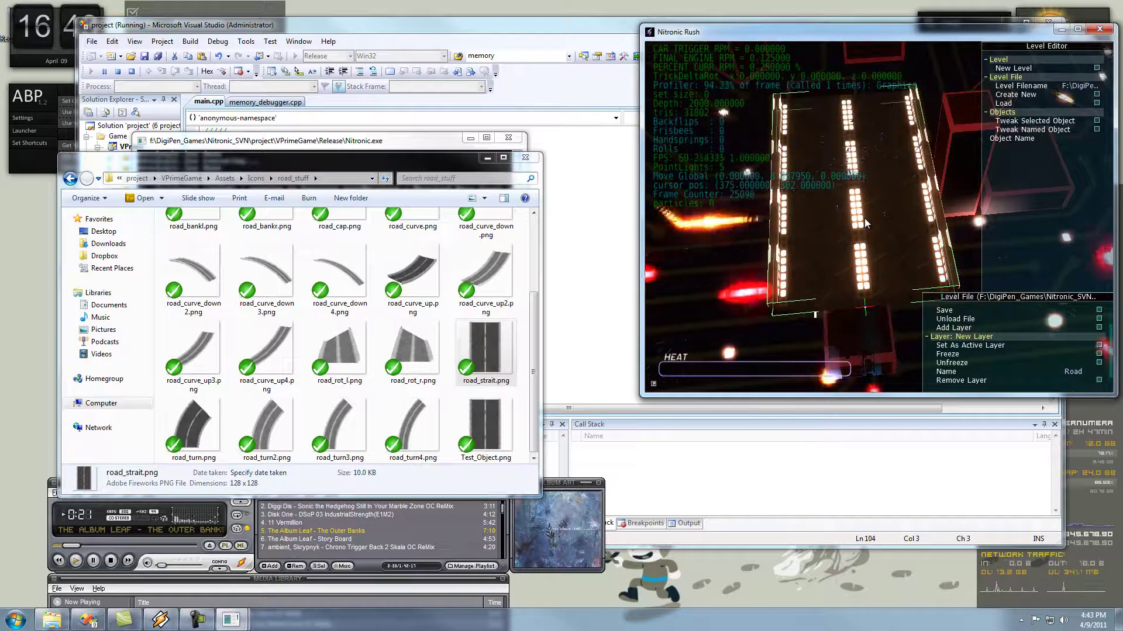
left_click_drag(855, 224, 928, 208)
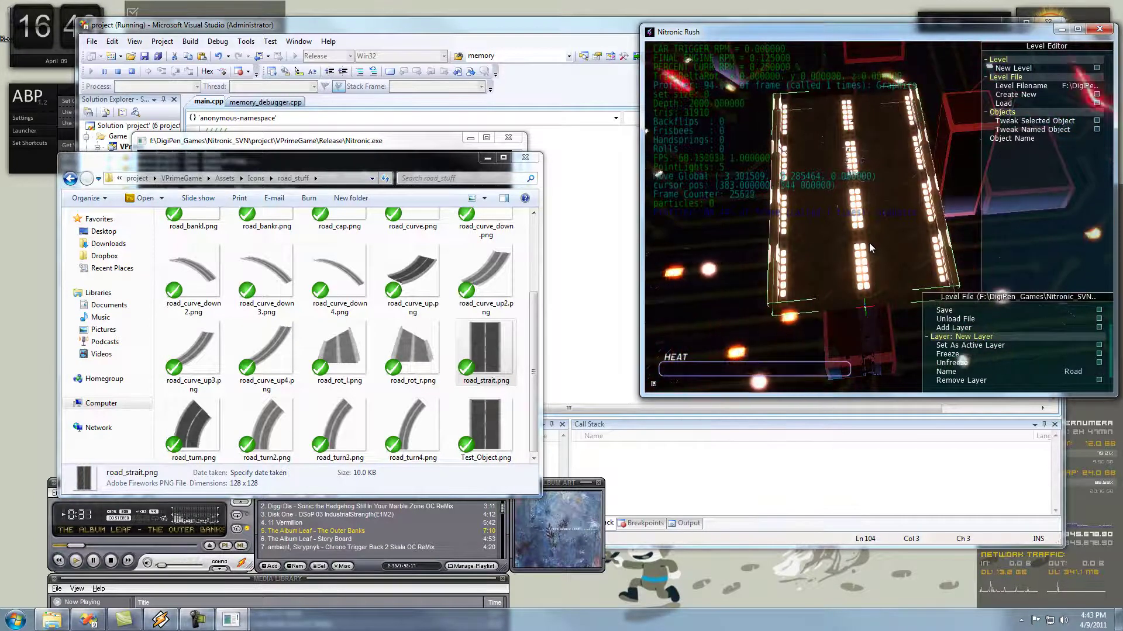
Step: Reposition the straight road piece in all three global directions to bring it to the car's starting spot
left_click_drag(869, 243, 882, 221)
key("f")
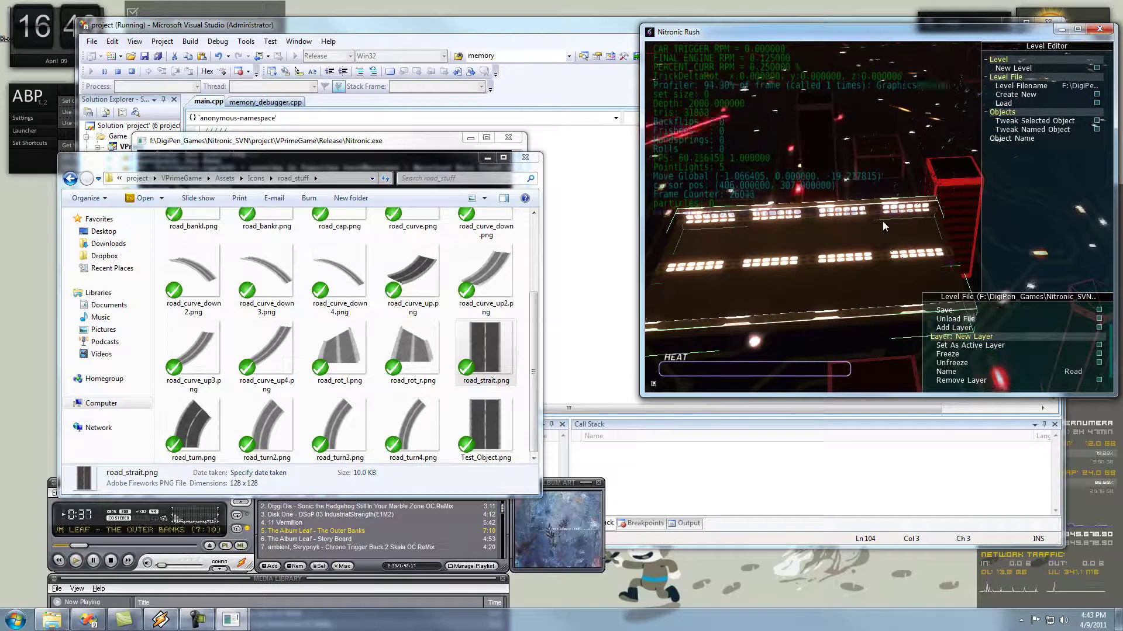
right_click_drag(883, 221, 942, 262)
mouse_move(941, 263)
left_mouse_down()
mouse_move(819, 176)
mouse_move(970, 193)
mouse_move(994, 130)
mouse_move(937, 264)
left_mouse_up()
right_click_drag(864, 287, 839, 259)
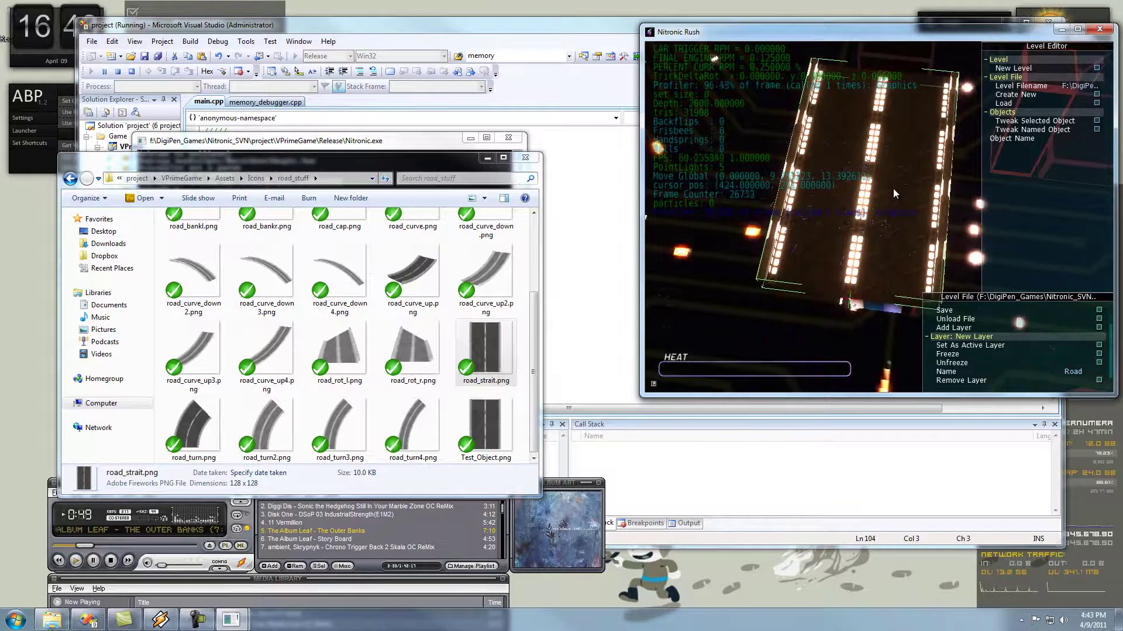
Step: Shift the road piece about 1.1 units along the global Z axis, test-play the level and return to the editor
right_click_drag(892, 188, 882, 255)
key("Tab")
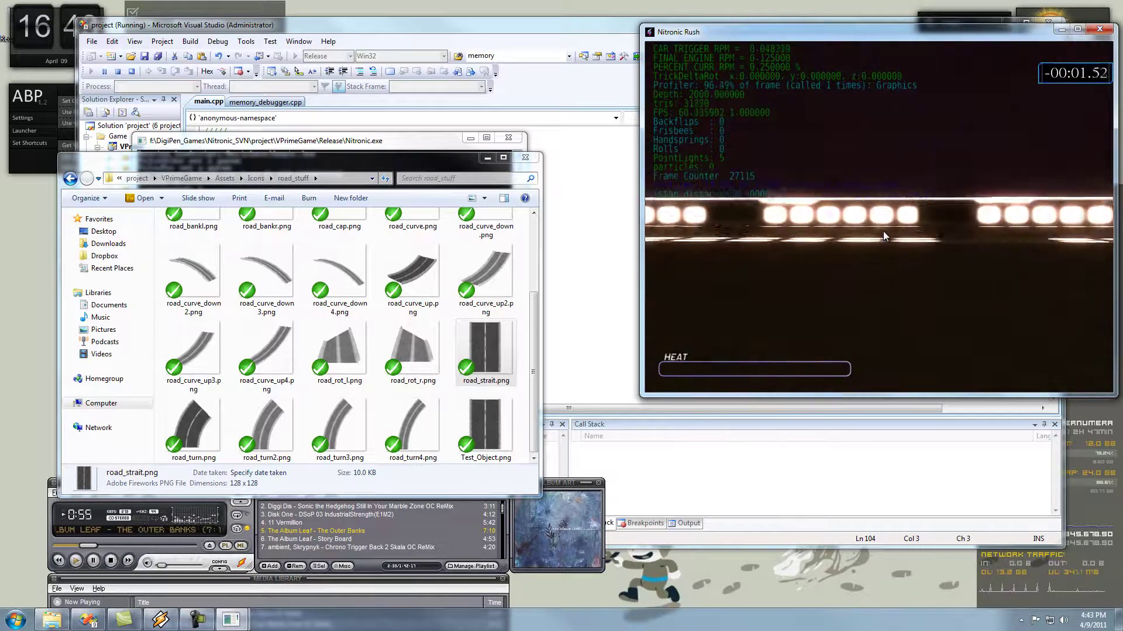
key("F5")
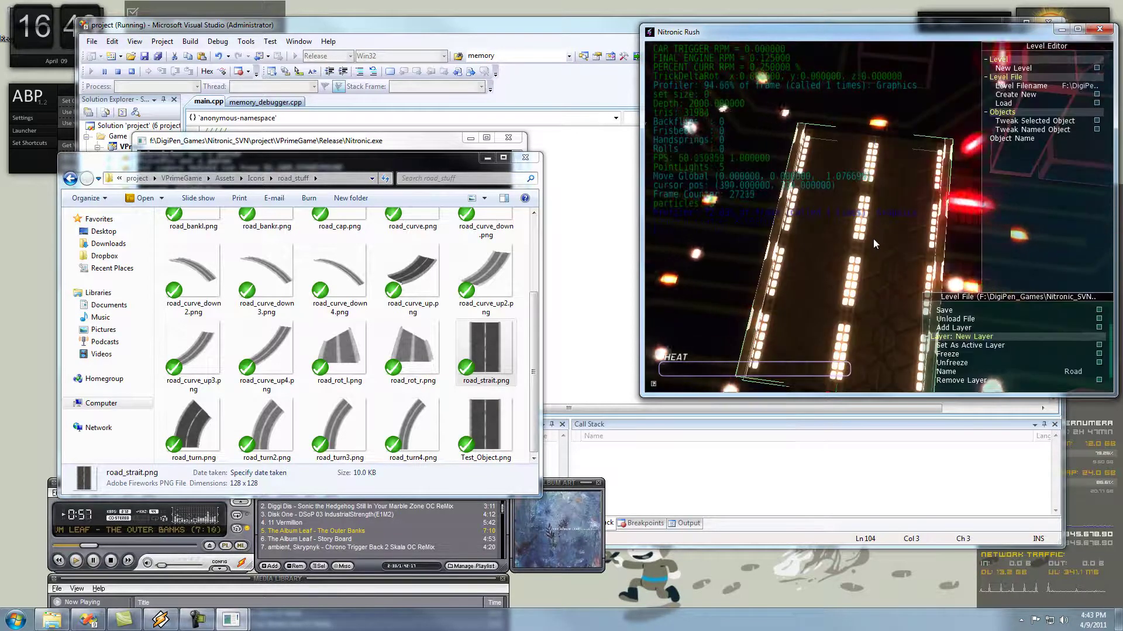
Step: Move the road piece about 2.4 units along the global Z axis, test the car on it and reopen the editor
right_click_drag(875, 252, 895, 261)
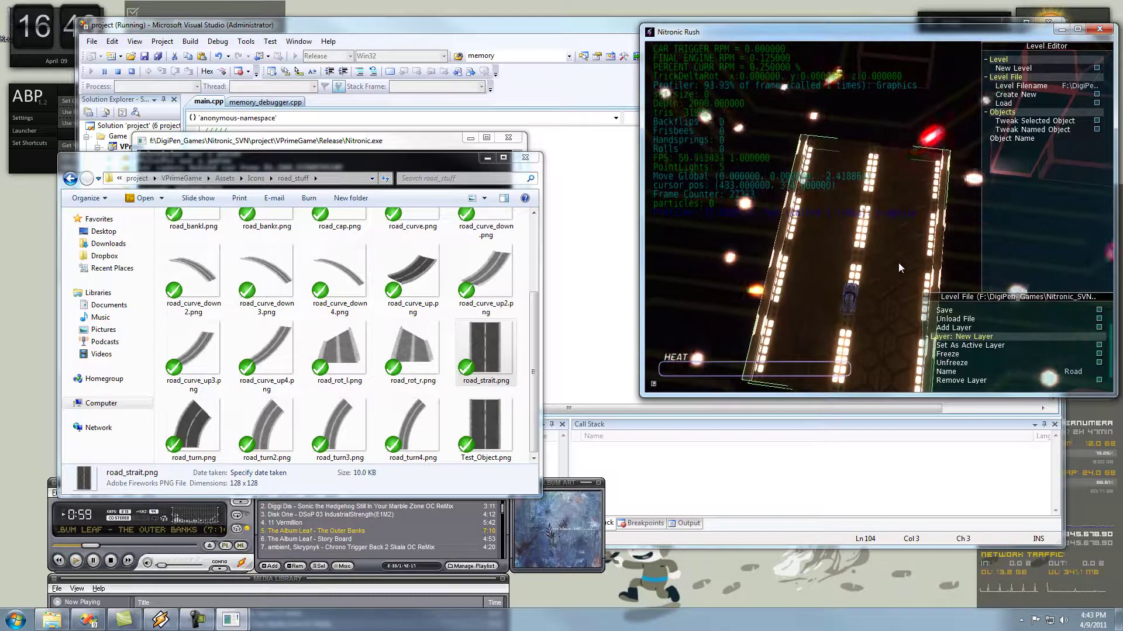
key("F5")
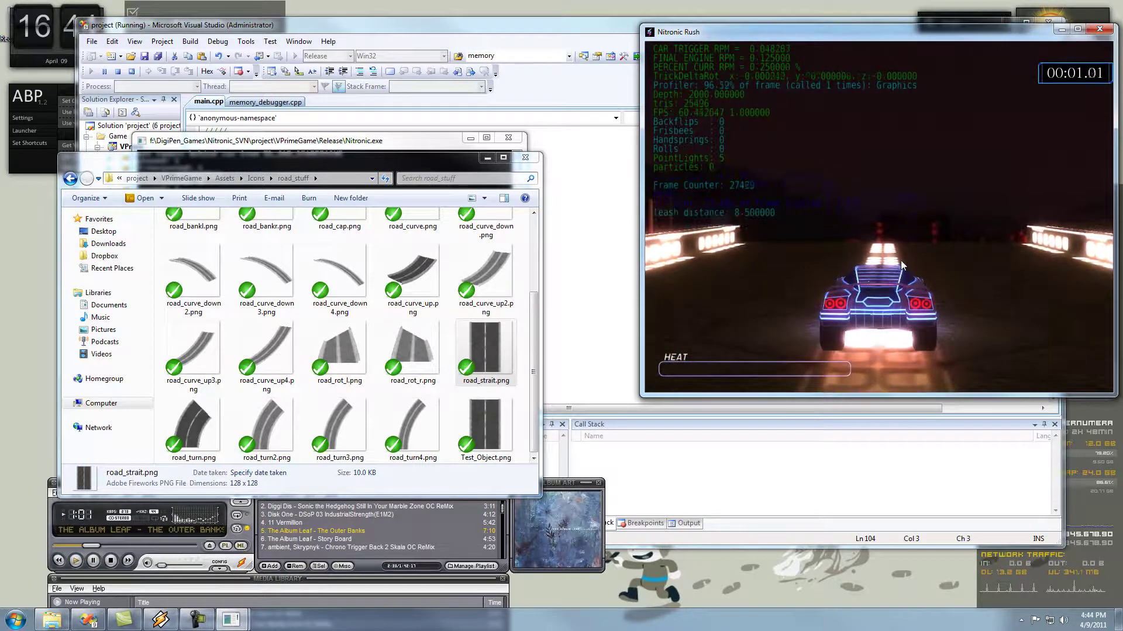
key("F5")
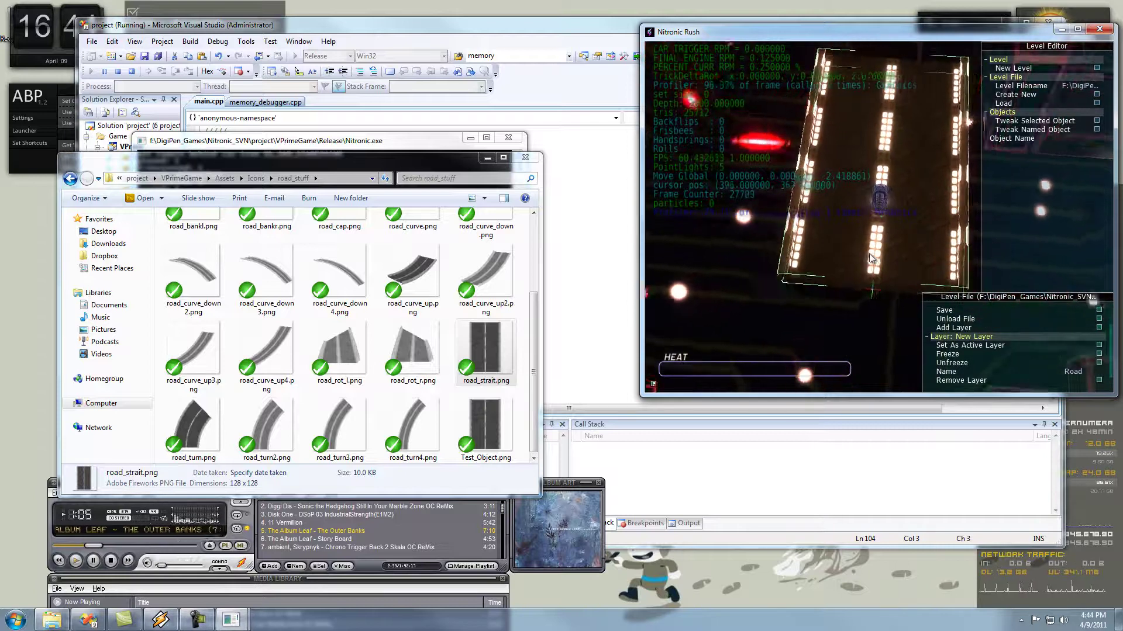
Step: Check the road's alignment with the car up close and shift the straight road piece about 0.44 units along the global Z axis
scroll(904, 214, "up", 3)
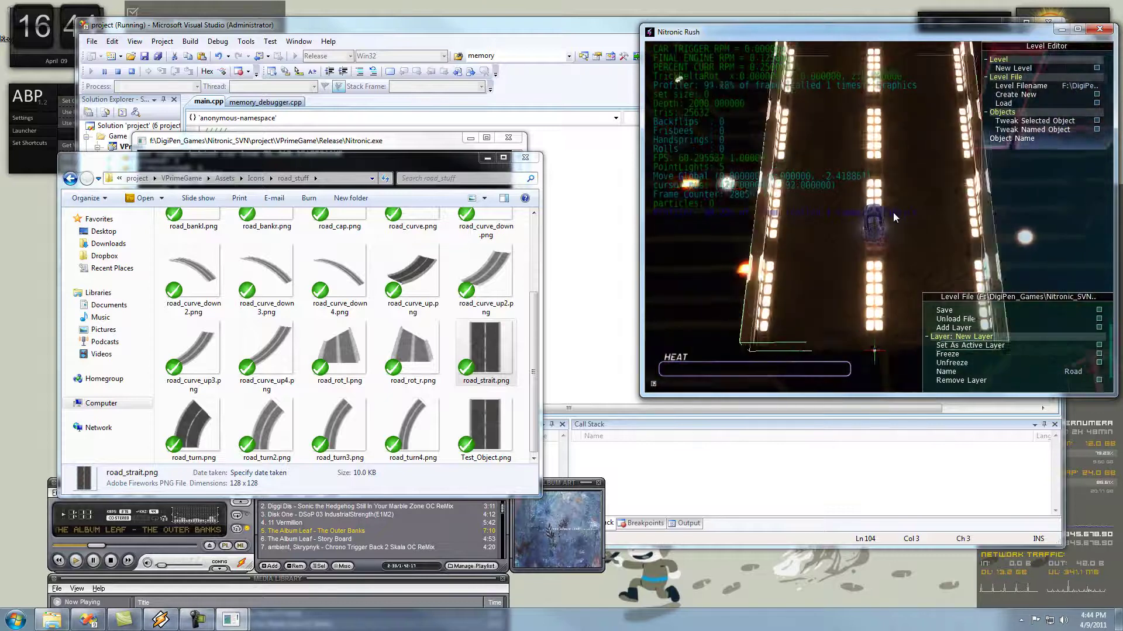
scroll(893, 212, "down", 3)
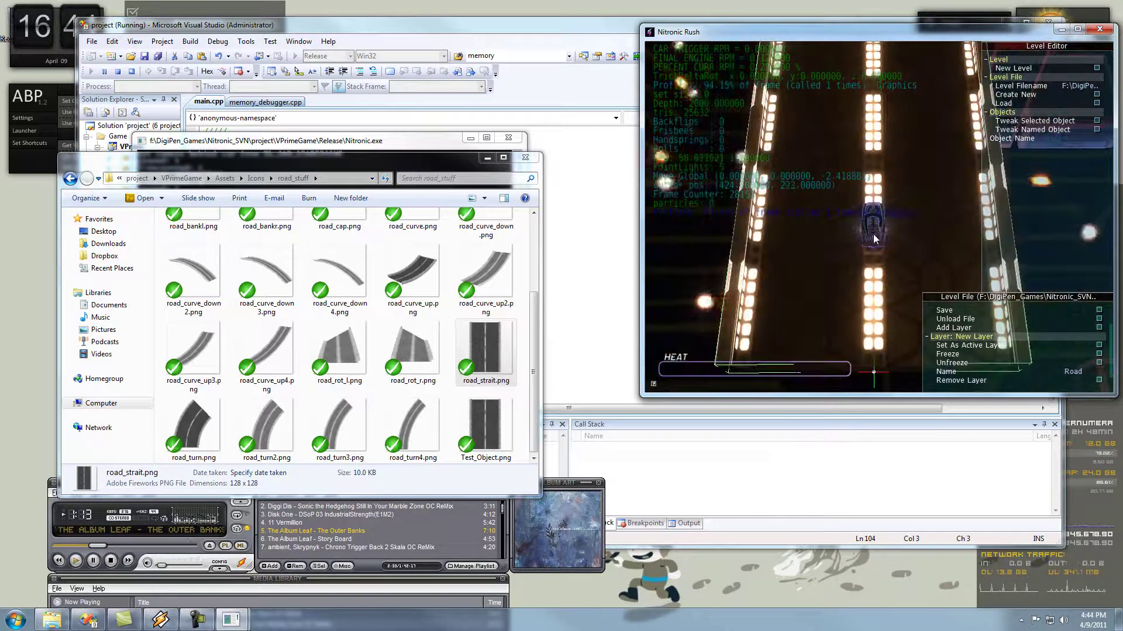
scroll(879, 229, "up", 2)
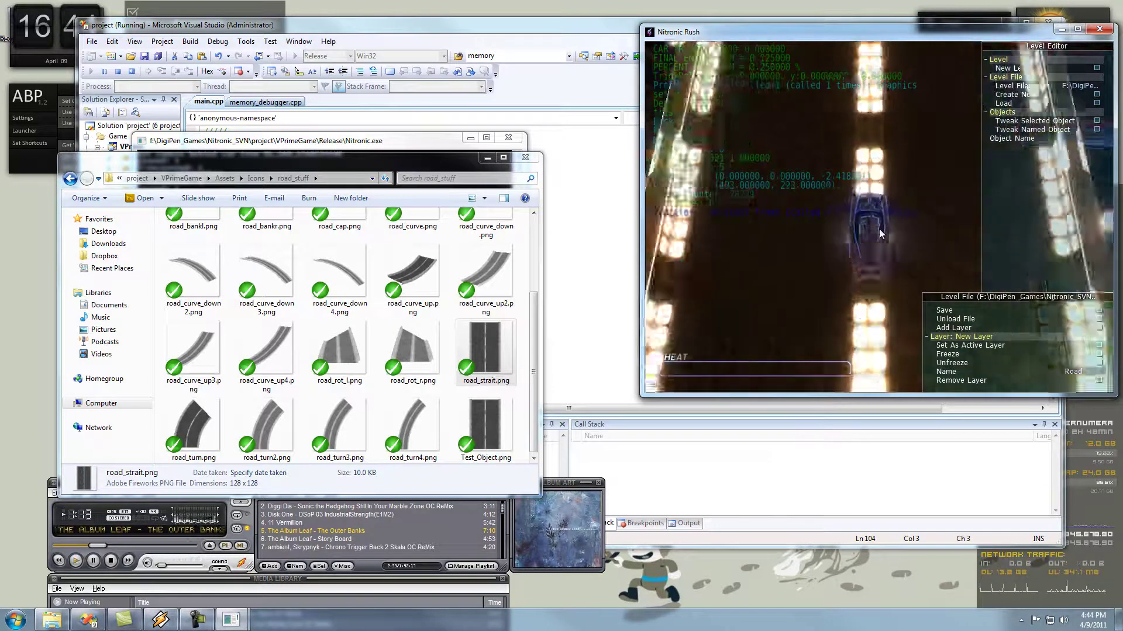
scroll(879, 229, "up", 1)
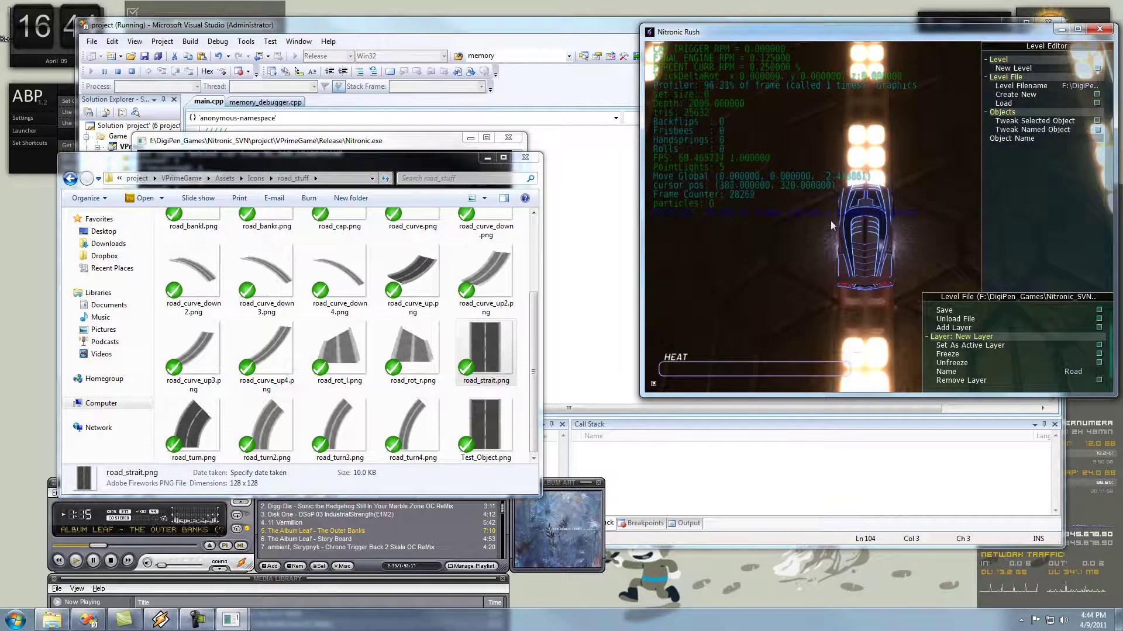
middle_click_drag(836, 219, 900, 217)
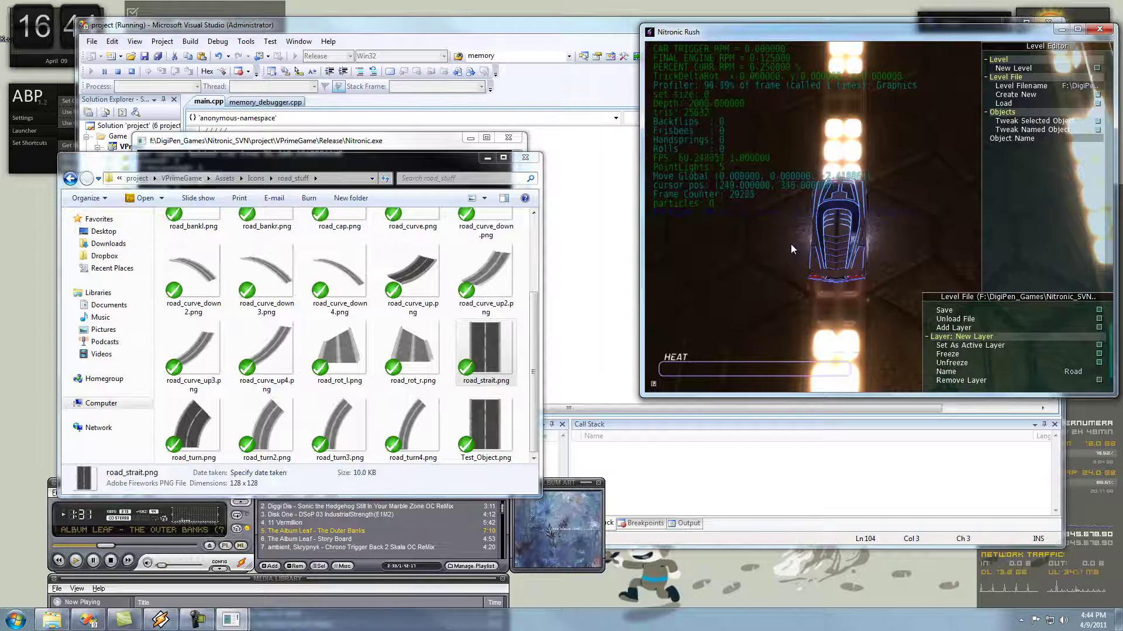
left_click_drag(790, 245, 907, 262)
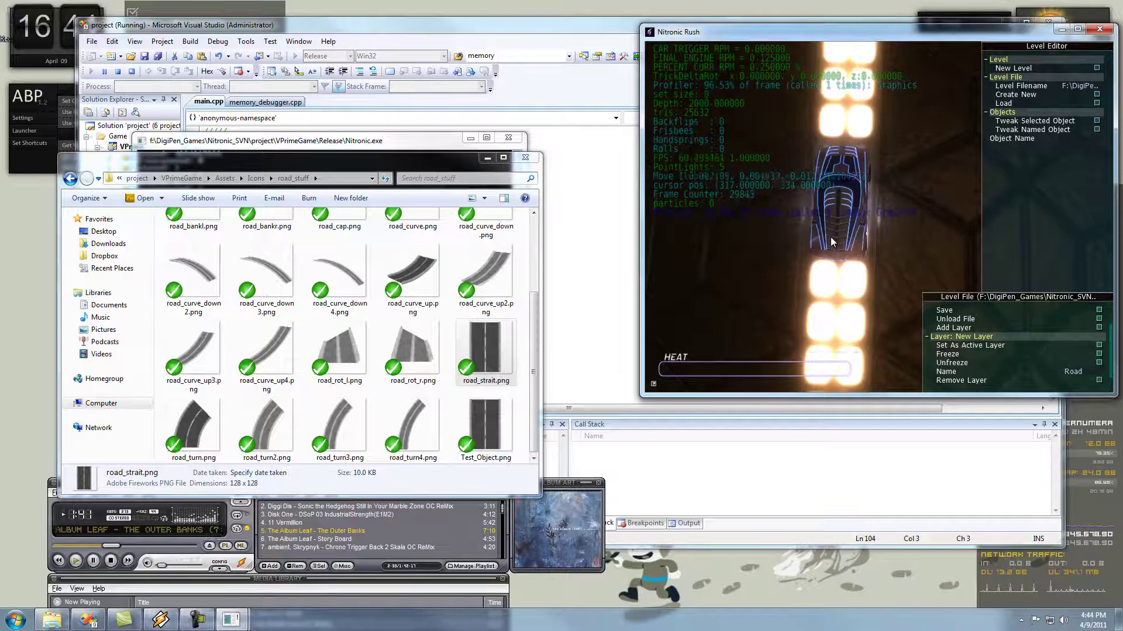
left_click_drag(831, 241, 855, 176)
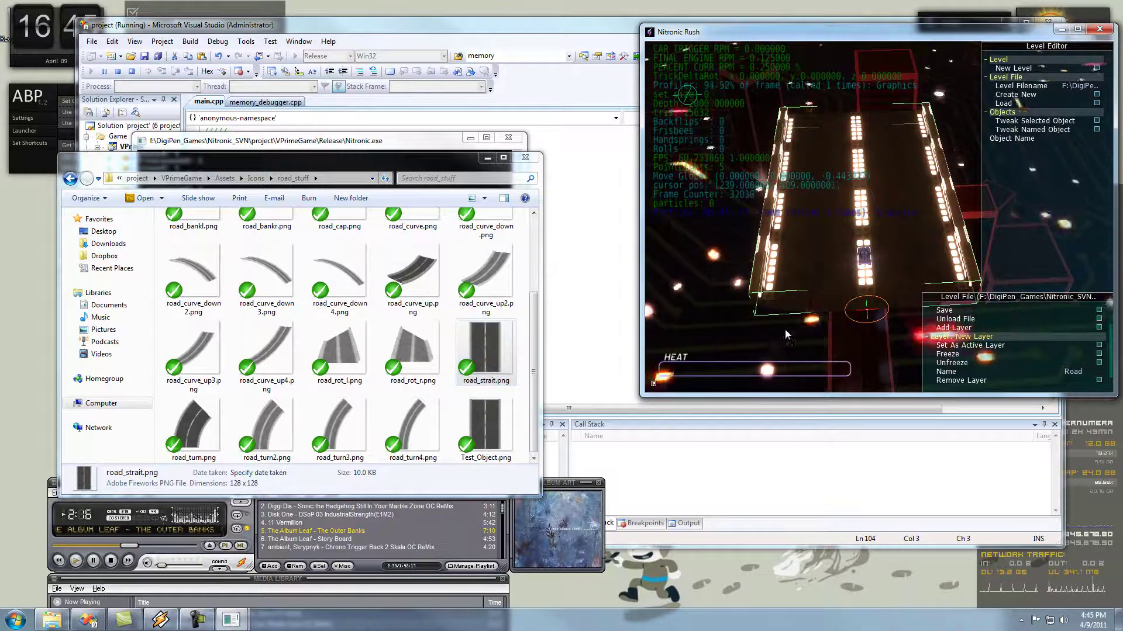
Step: Add a second road_strait piece to the level, move it beside the first and attach it to the road's end behind the car
left_click_drag(494, 356, 704, 109)
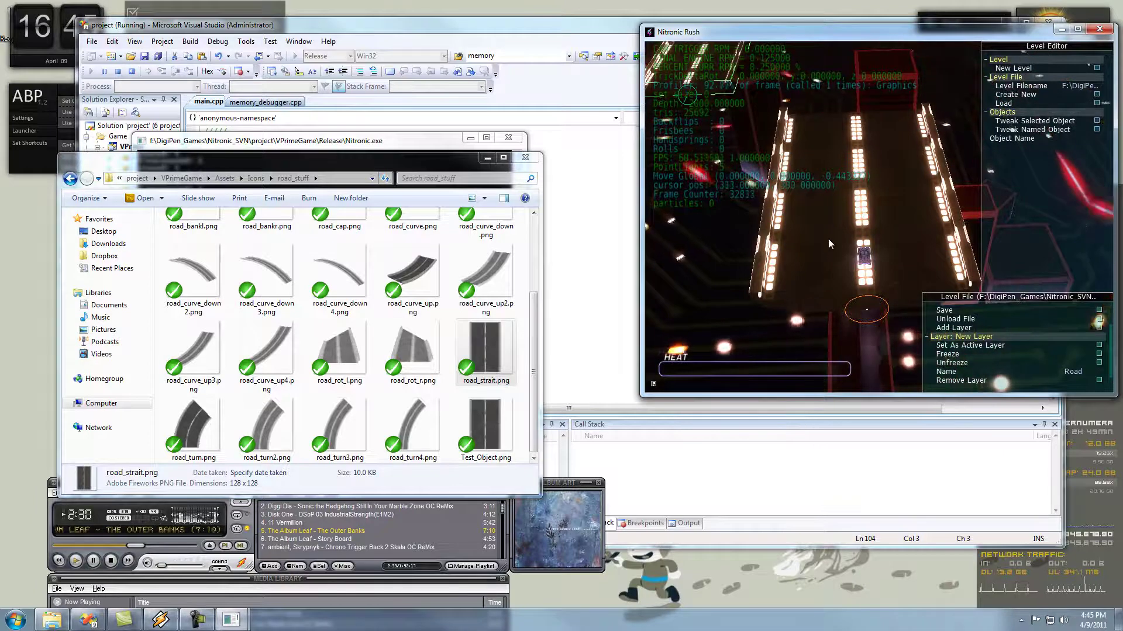
middle_click_drag(734, 192, 864, 216)
left_click_drag(834, 171, 892, 238)
middle_click_drag(904, 237, 824, 170)
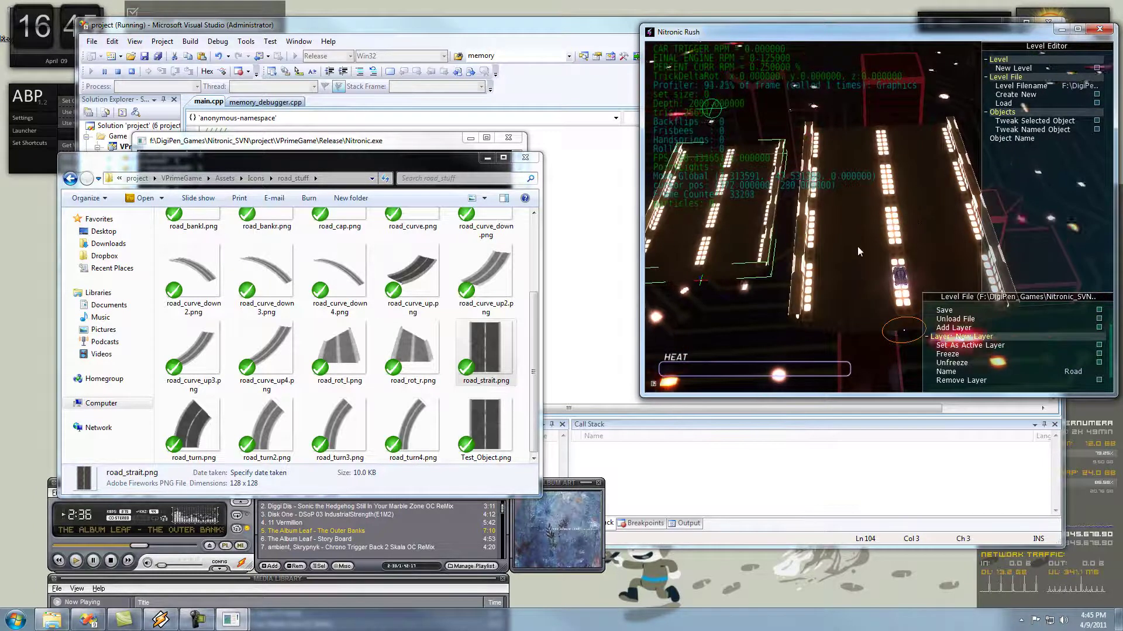
left_click(864, 226)
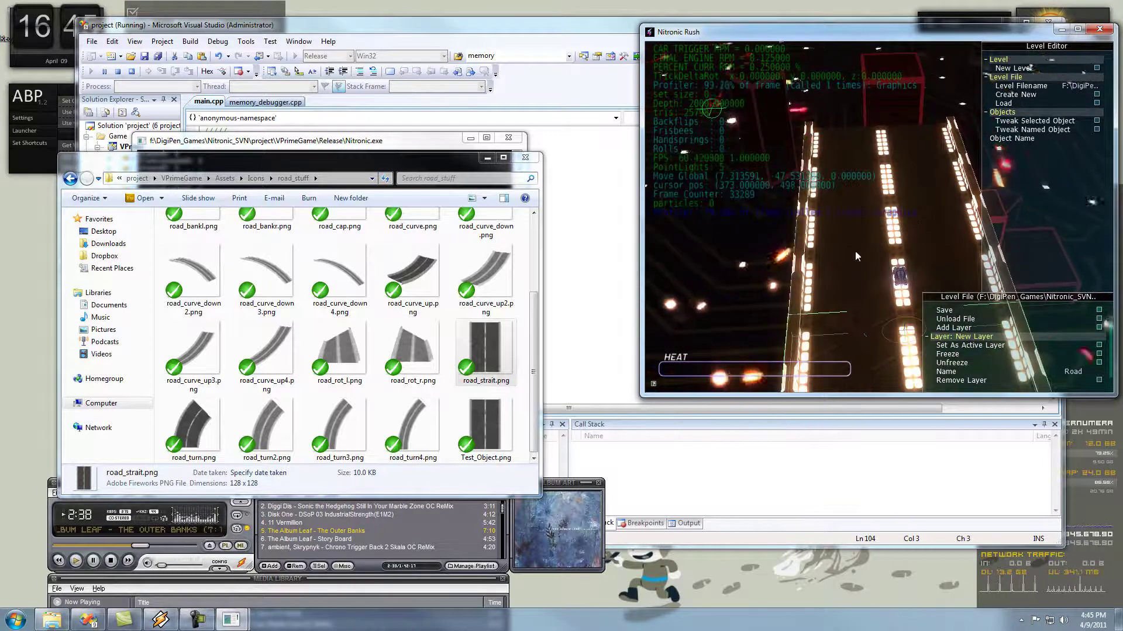
key("f")
scroll(847, 175, "down", 5)
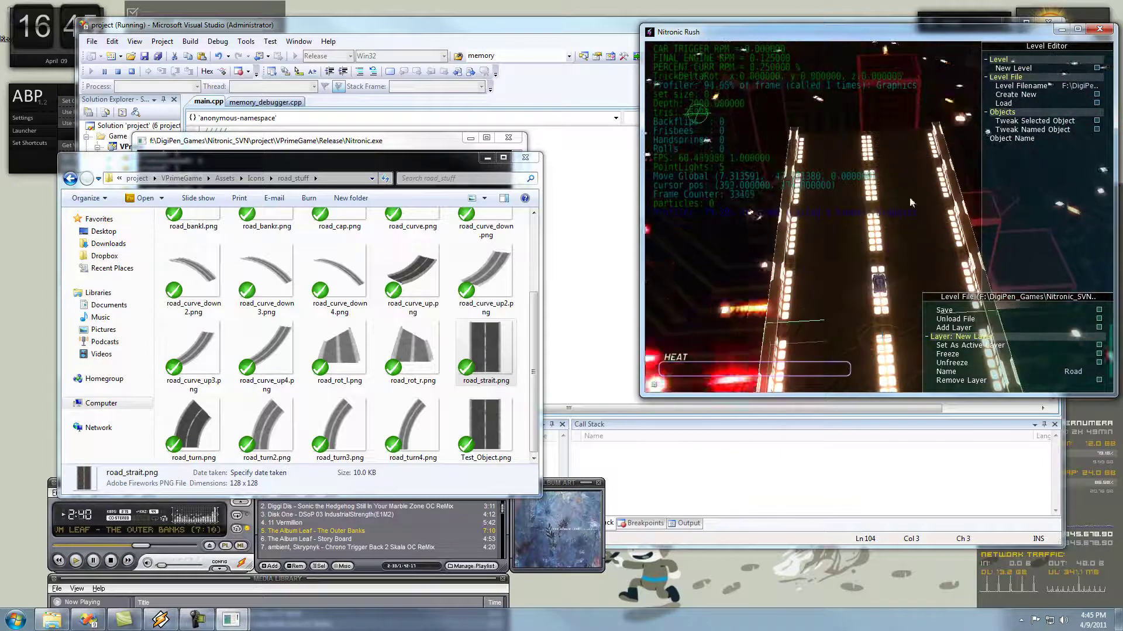
Step: Reattach the second straight road piece to the far end of the first one so the road continues ahead of the car
left_click(876, 224)
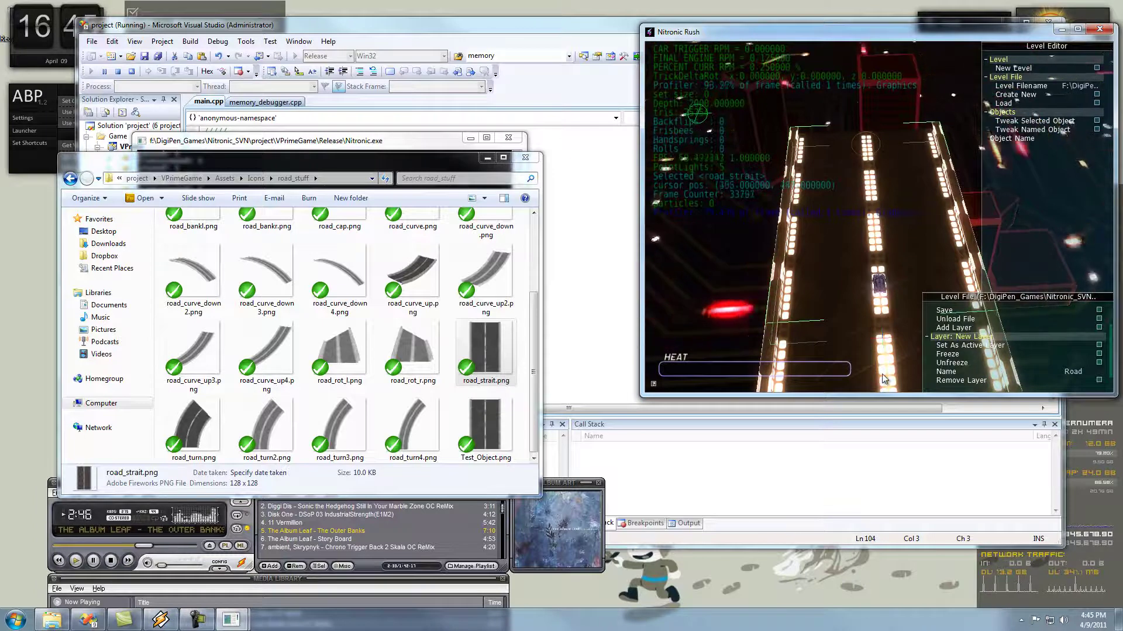
key("Up")
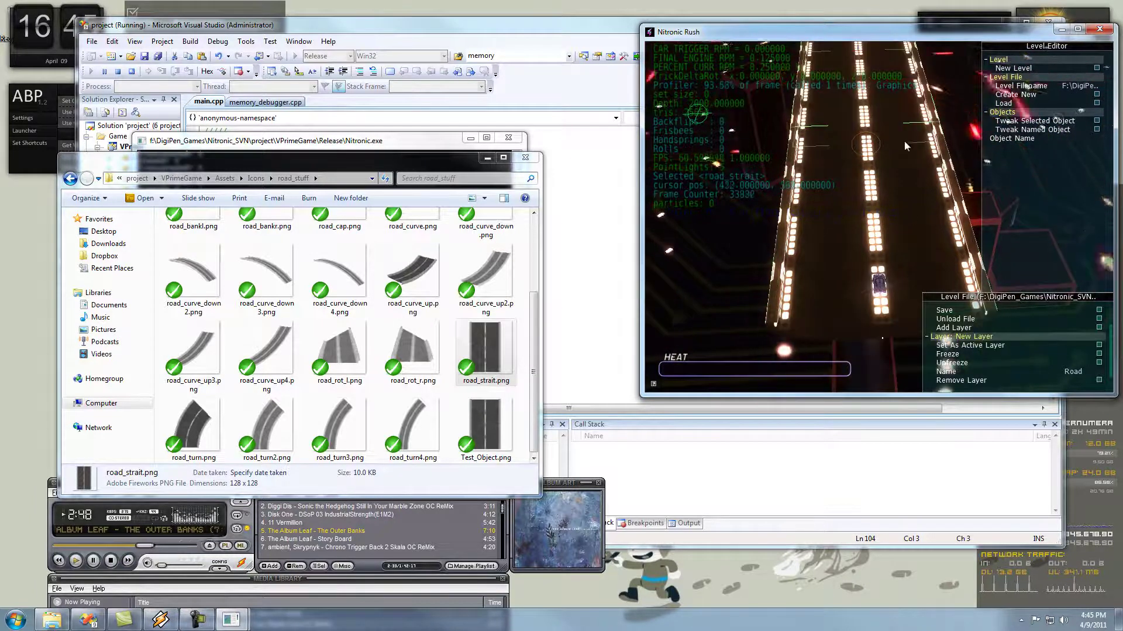
middle_click_drag(905, 142, 844, 229)
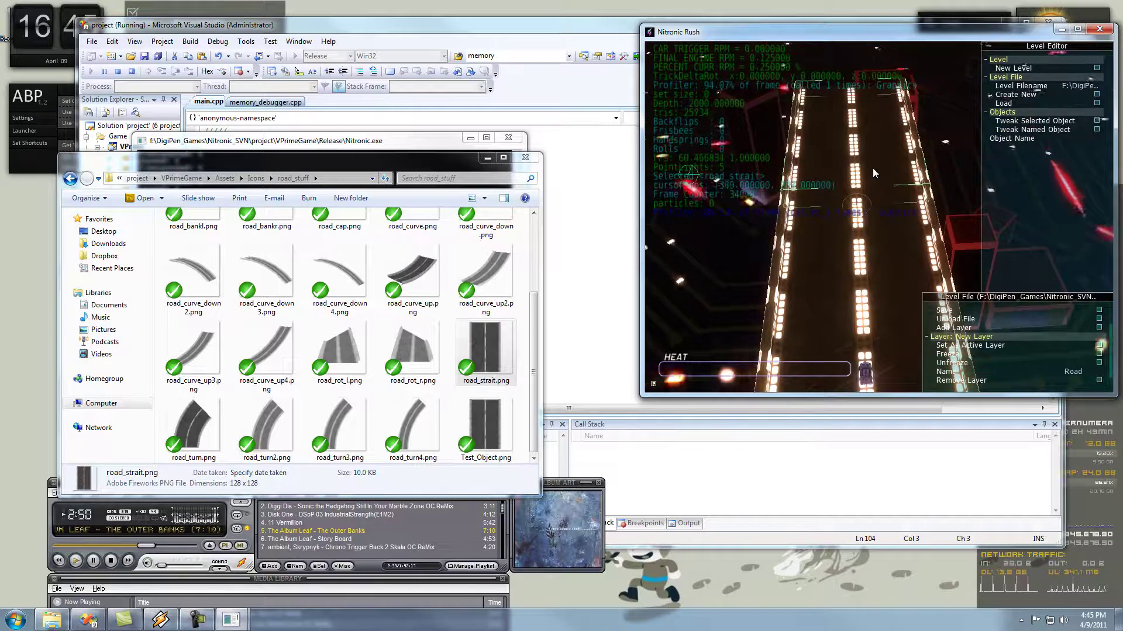
middle_click_drag(872, 173, 749, 336)
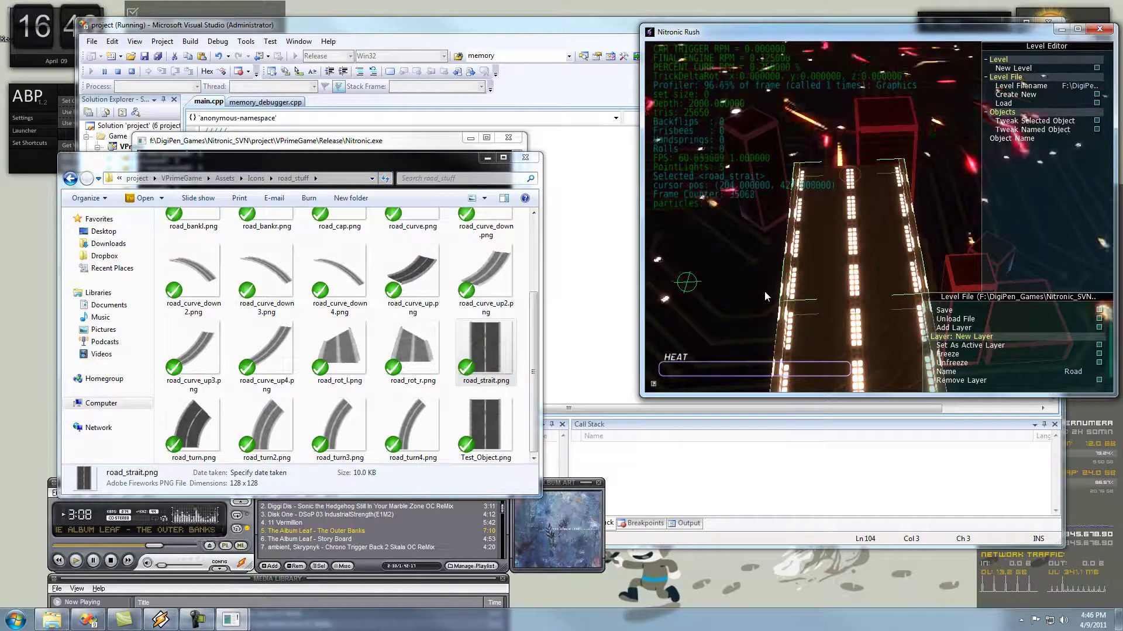
Step: Extend the road with duplicated straight pieces, joining each copy to the far end of the previous one
left_click_drag(765, 291, 835, 158, "shift")
middle_click_drag(834, 156, 822, 261)
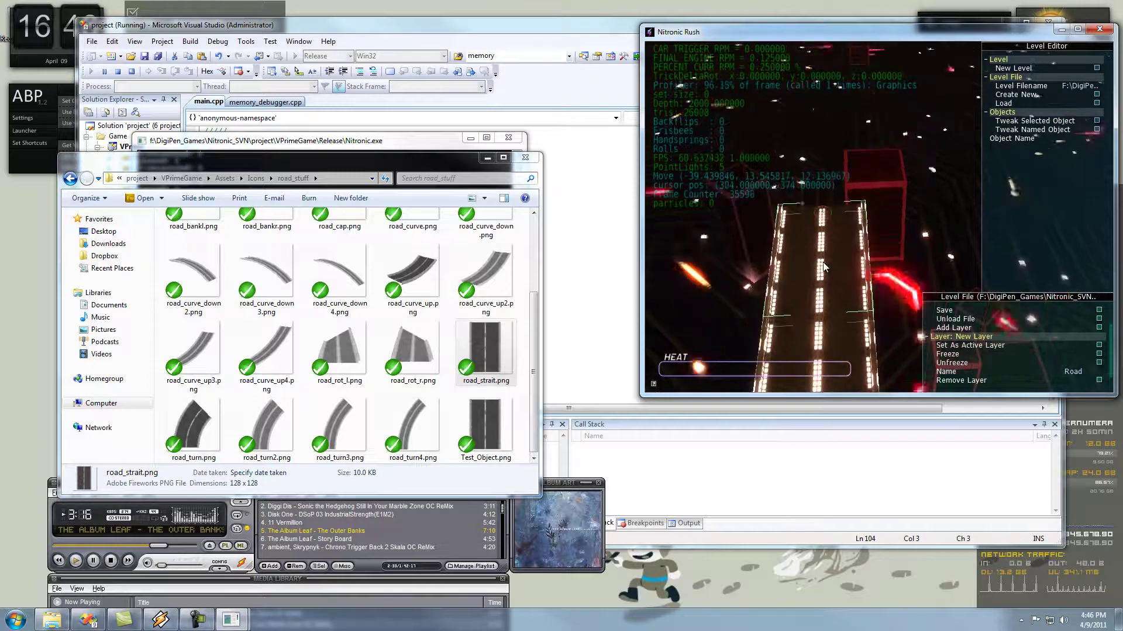
left_click_drag(824, 266, 820, 196, "shift")
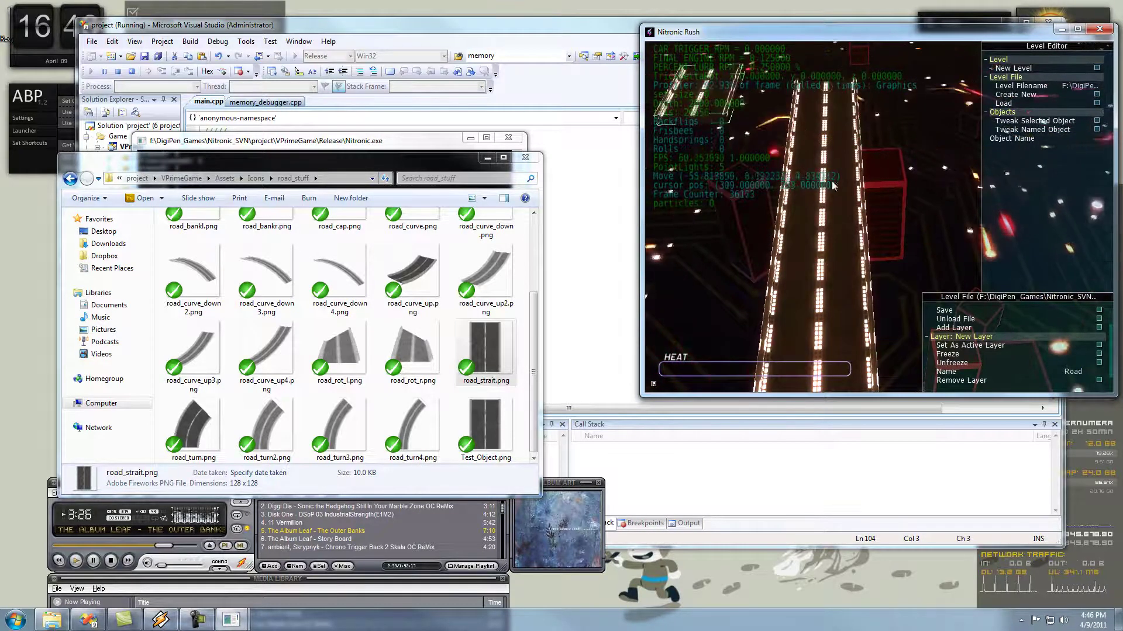
middle_click_drag(831, 213, 829, 200)
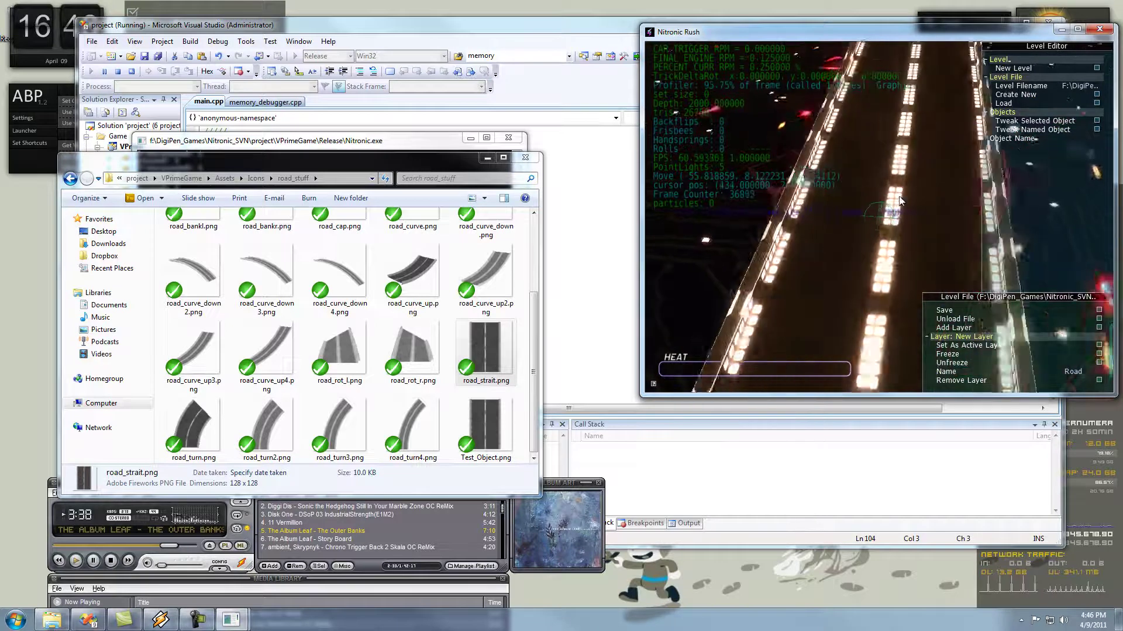
Step: Go back to the Icons folder, place blocker_holo1 on the middle of the road and look through the other available objects
left_click(395, 253)
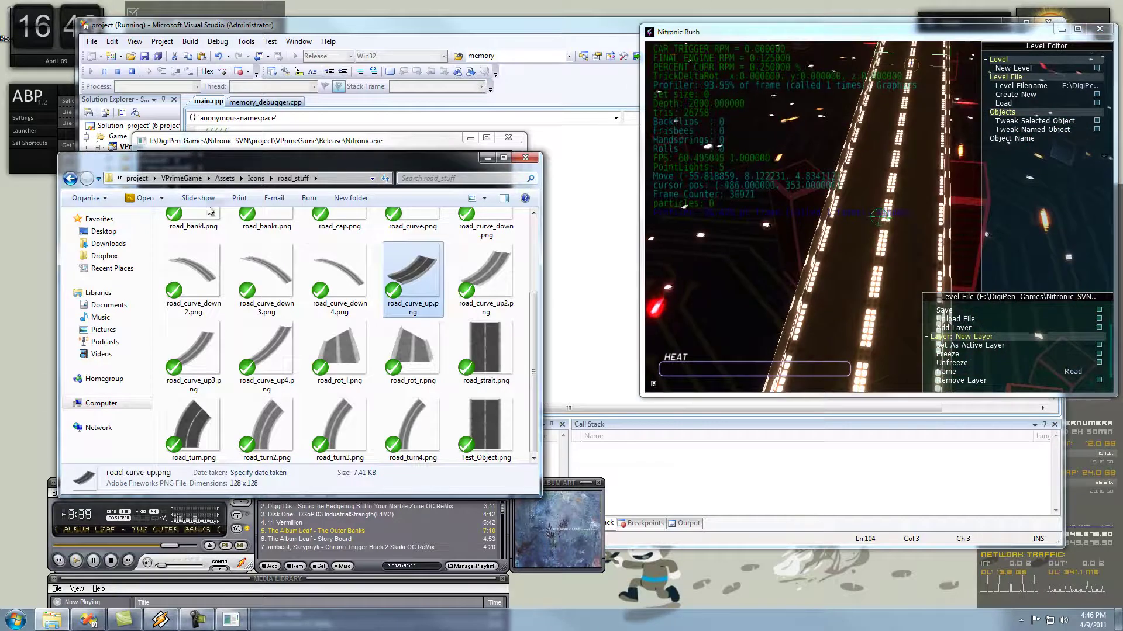
left_click(70, 178)
scroll(304, 409, "down", 2)
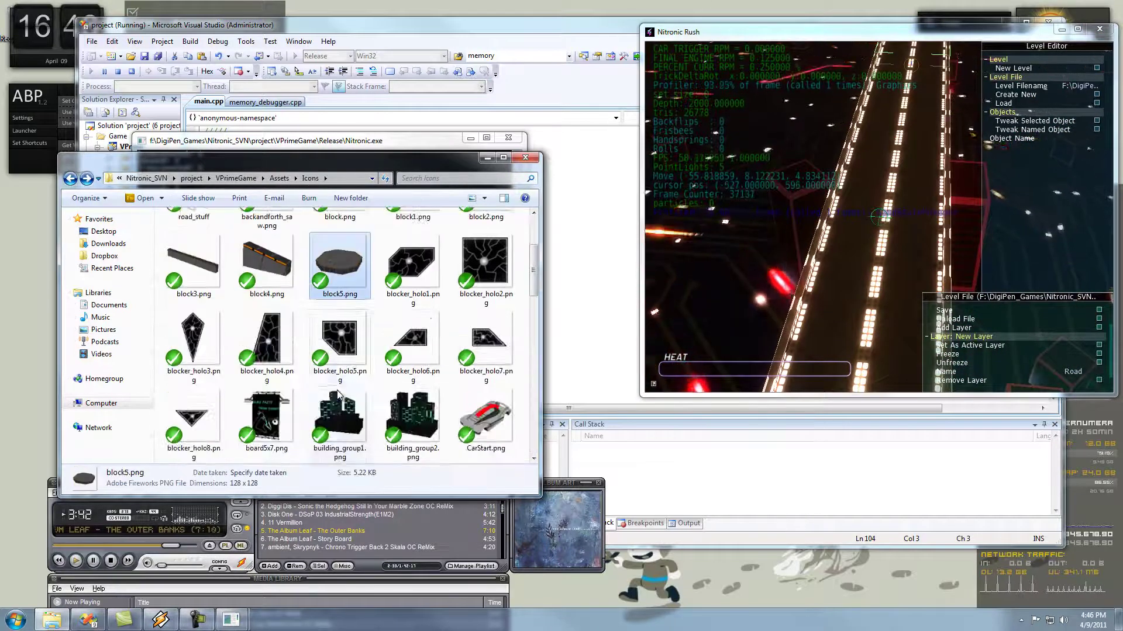
left_click_drag(412, 263, 881, 221)
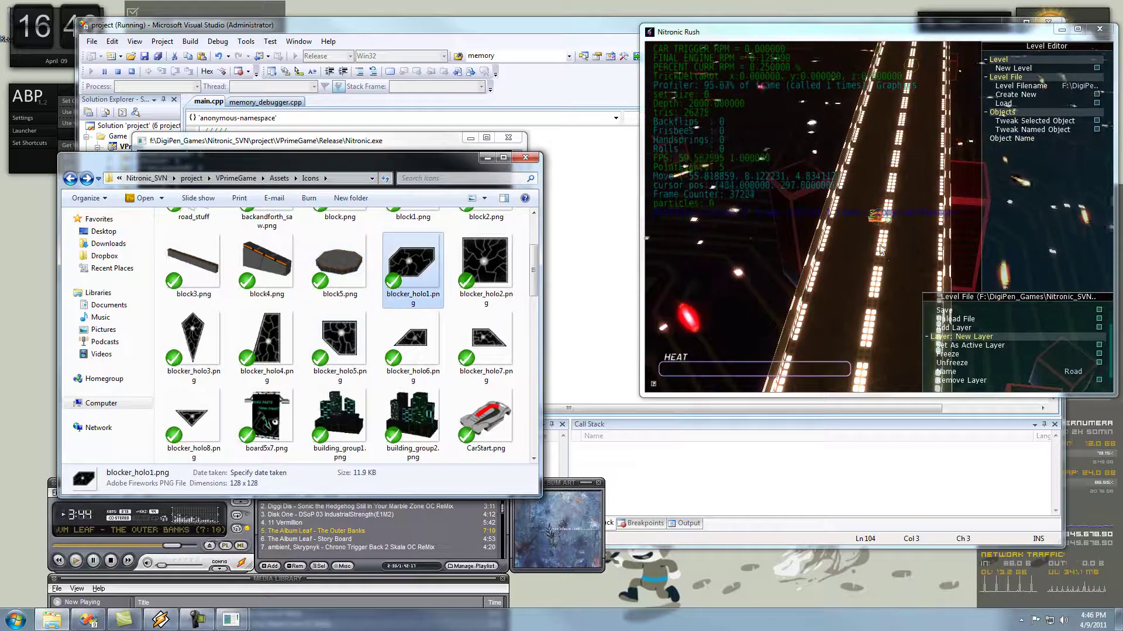
scroll(886, 259, "up", 2)
scroll(887, 256, "down", 5)
scroll(871, 246, "up", 2)
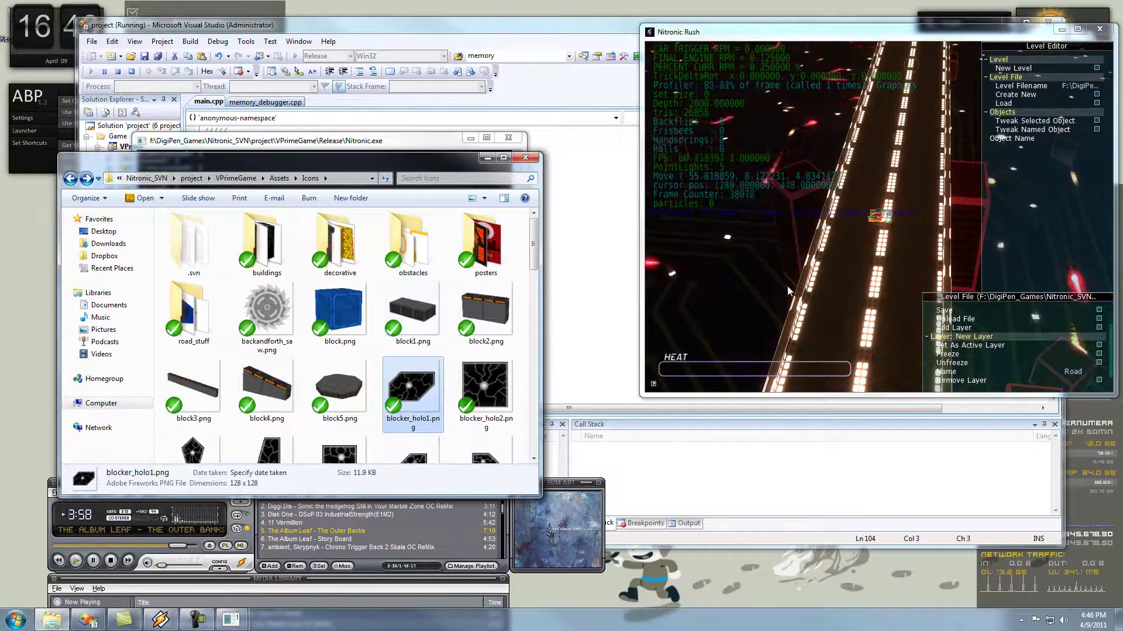
Step: Enlarge the blocker_holo1 object on the road and set it over the lane beside the centre line
left_click(791, 232)
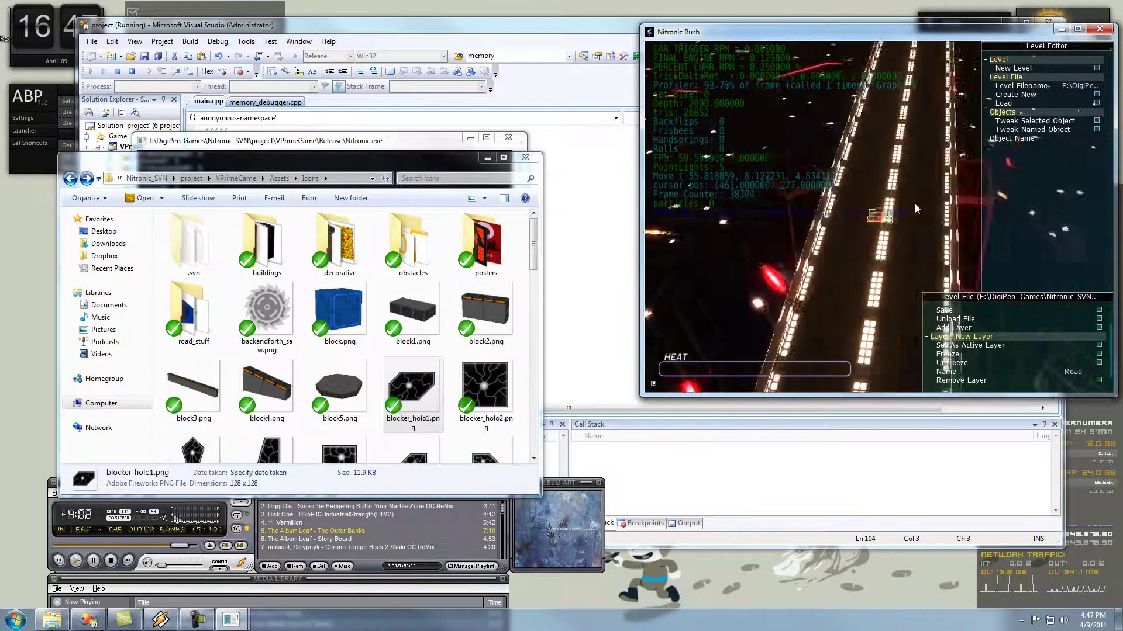
scroll(908, 200, "up", 5)
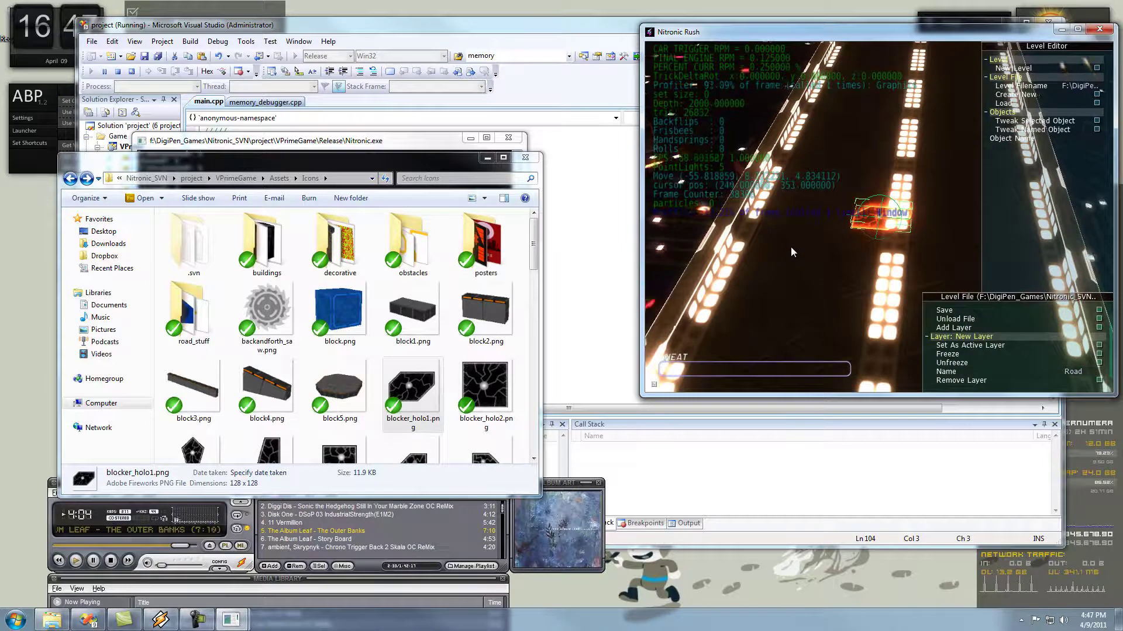
mouse_move(819, 248)
middle_mouse_down()
mouse_move(839, 262)
mouse_move(833, 249)
middle_mouse_up()
left_click_drag(909, 234, 877, 227)
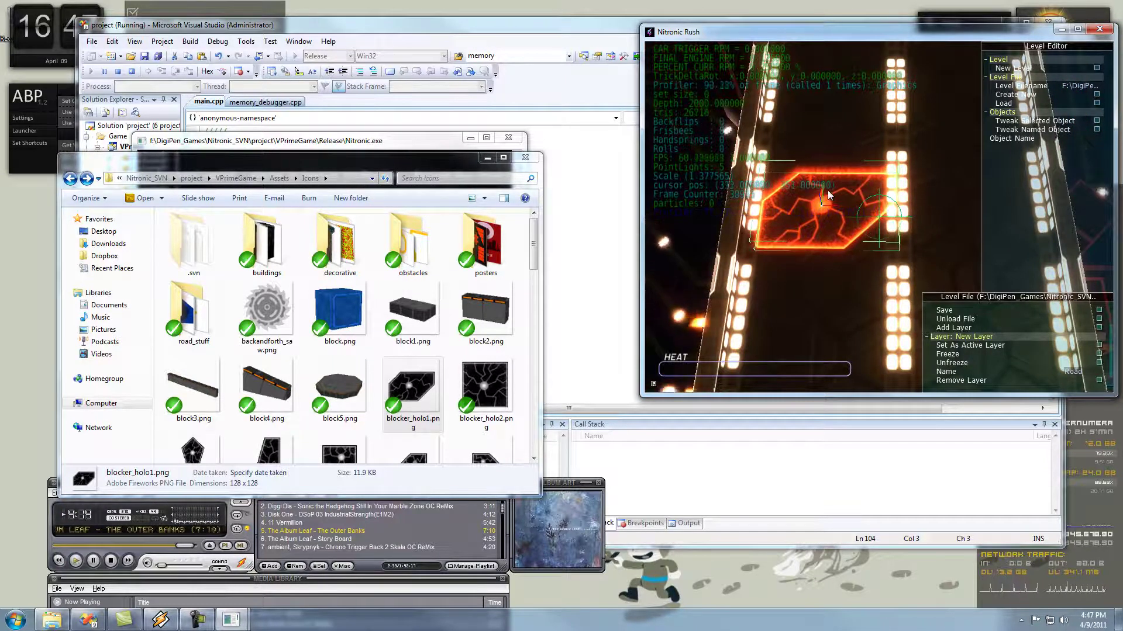
Step: Try scaling the blocker separately along the X, Y and Z axes
key("x")
mouse_move(828, 191)
left_mouse_down()
mouse_move(838, 173)
mouse_move(858, 262)
mouse_move(841, 262)
mouse_move(838, 171)
left_mouse_up()
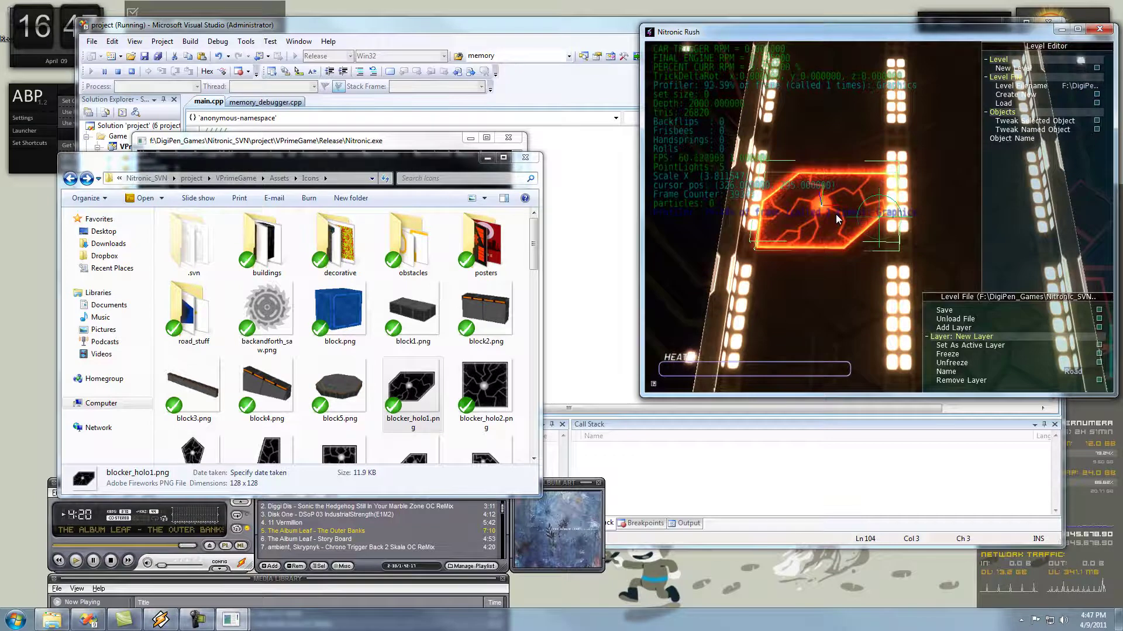
key("y")
left_click_drag(836, 214, 885, 203)
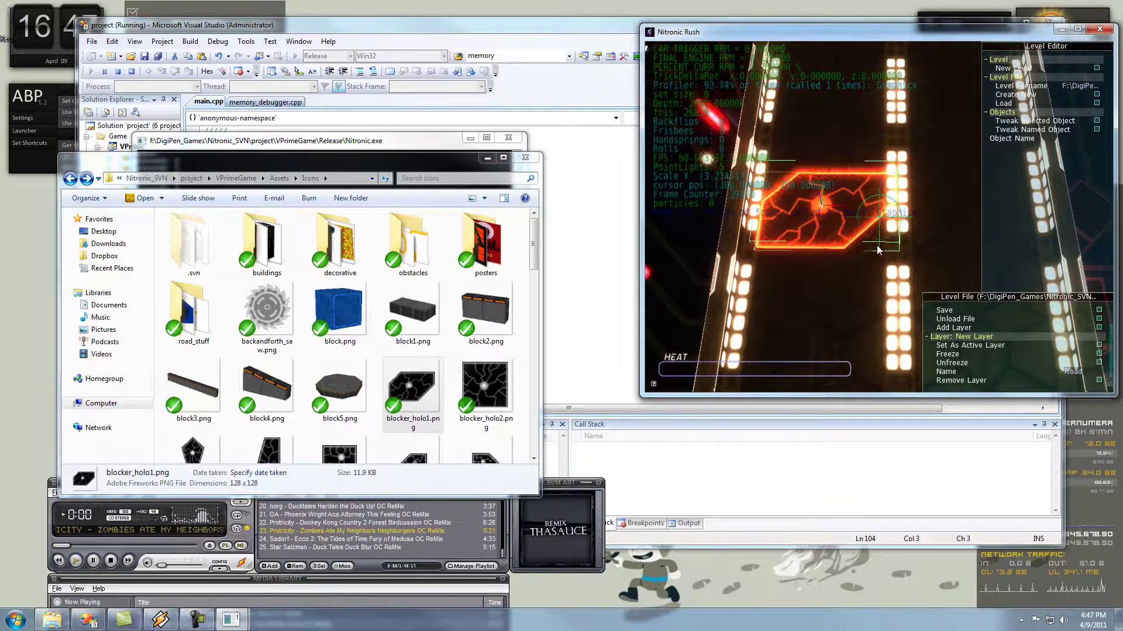
key("z")
left_click_drag(877, 245, 873, 351)
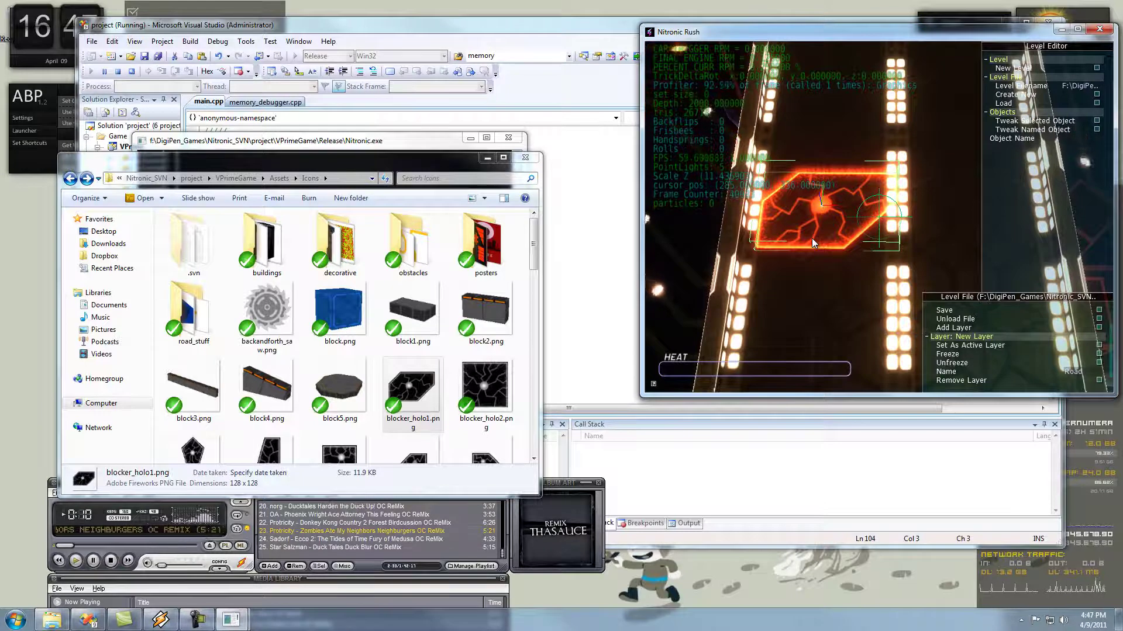
left_click_drag(812, 237, 822, 197)
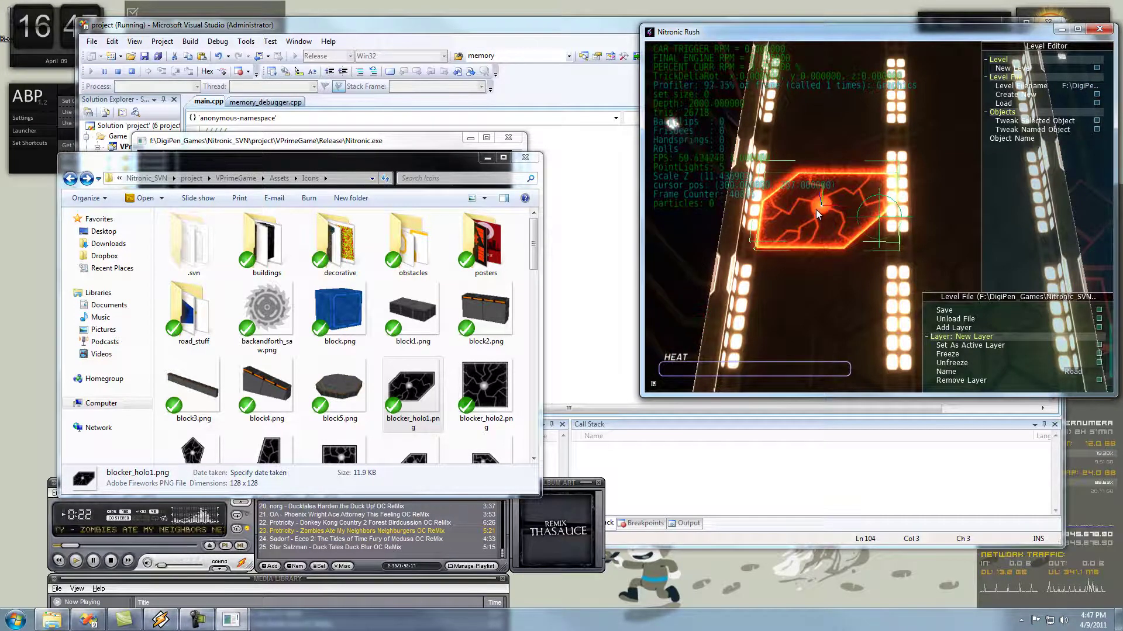
Step: Try rotating the blocker freely and about the X and Y axes, and undo the rotation
key("r")
left_click_drag(816, 210, 819, 261)
key("x")
key("y")
key("ctrl+z")
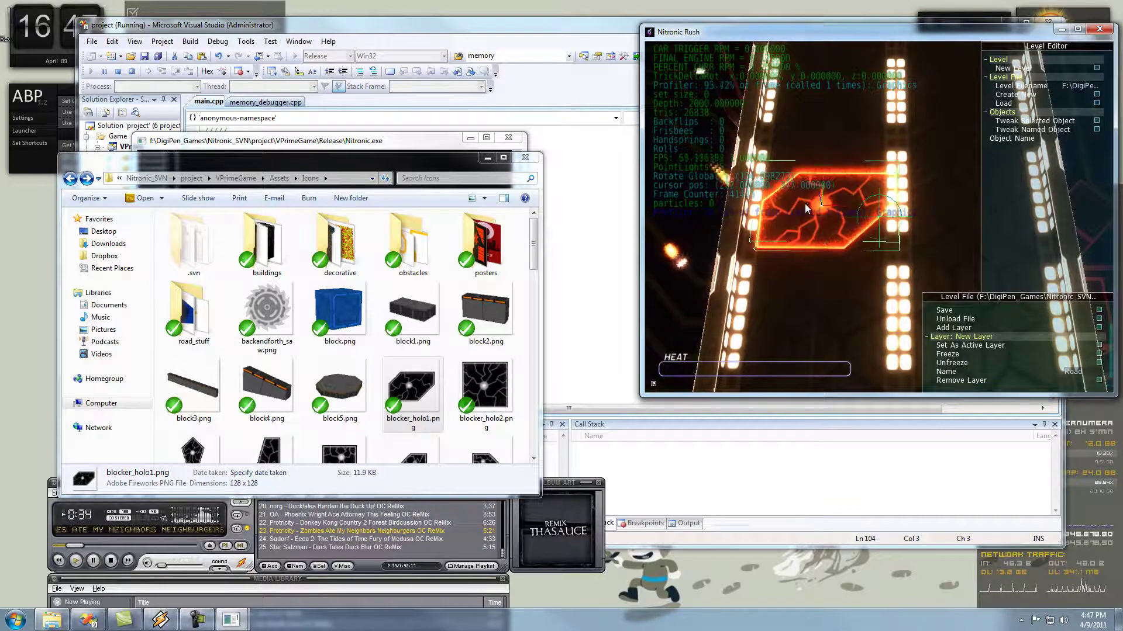
Step: Turn the blocker diagonally across the lane and tilt it relative to the road surface
left_click_drag(805, 208, 847, 217)
key("s")
middle_click_drag(794, 265, 813, 219)
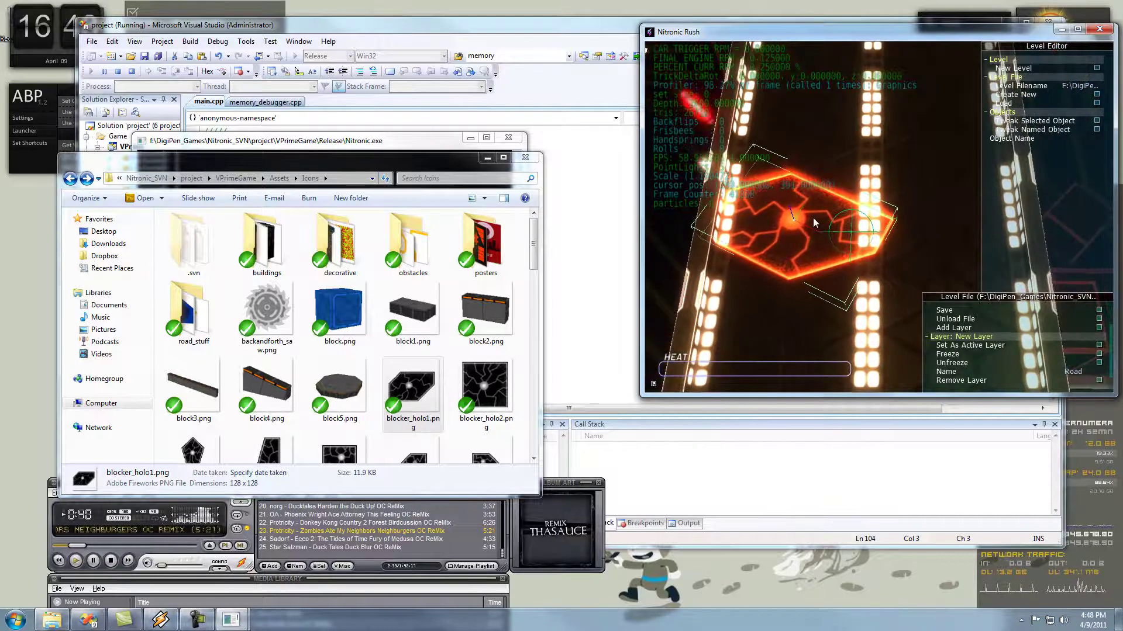
key("r")
left_click_drag(813, 218, 779, 222)
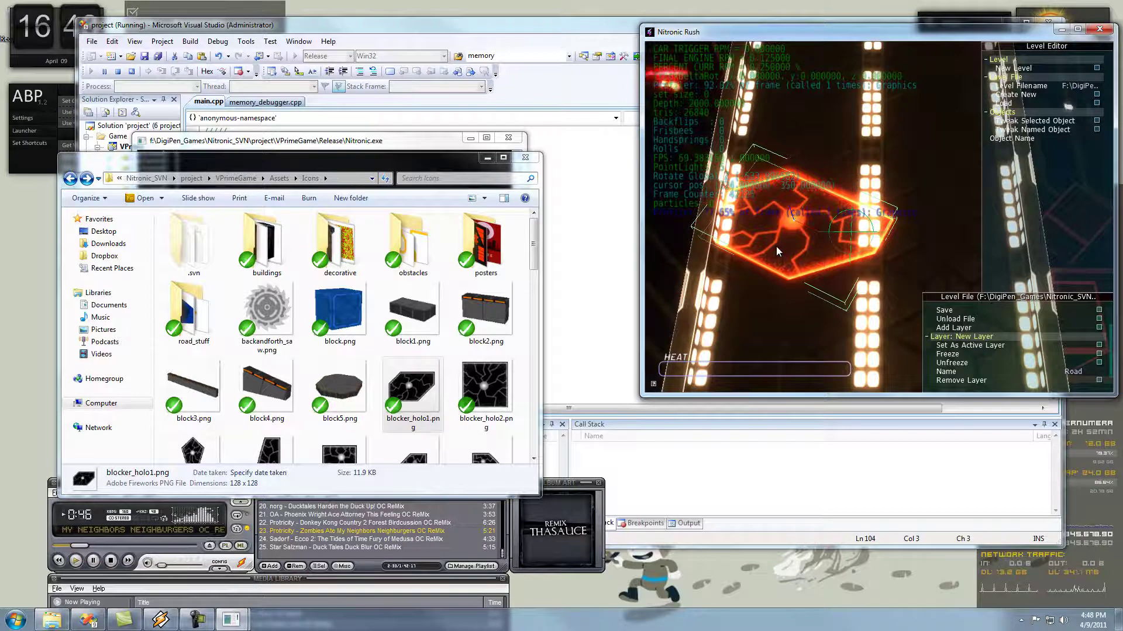
left_click_drag(777, 248, 821, 262)
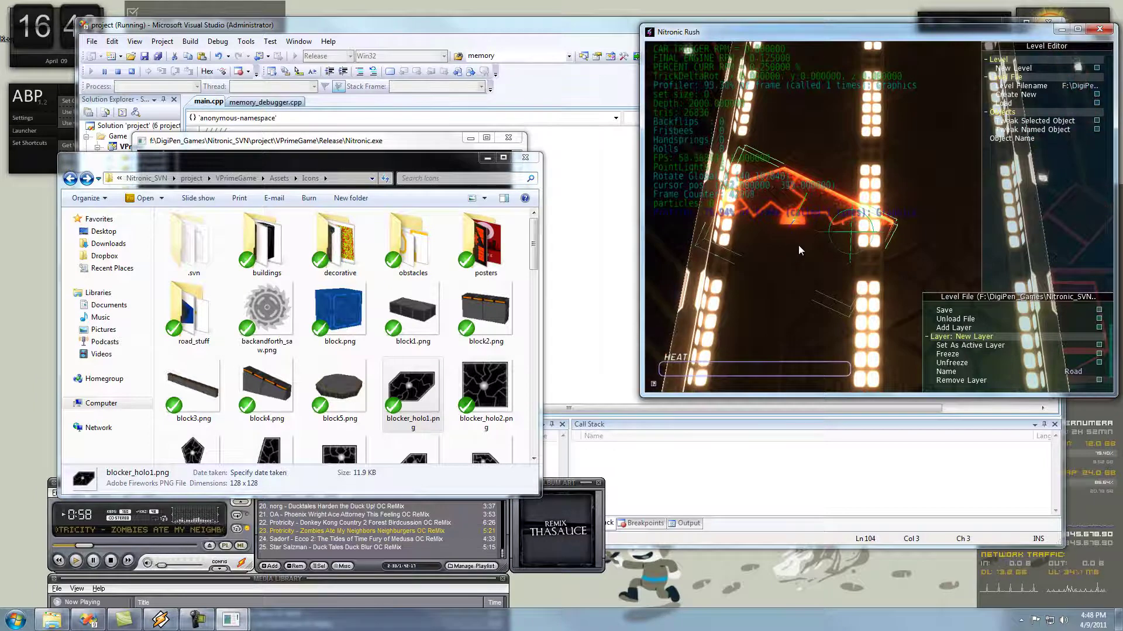
Step: Try moving the tilted blocker freely, undo the move, and try shifting it along its local Z axis
mouse_move(798, 245)
left_mouse_down()
mouse_move(819, 247)
mouse_move(819, 173)
mouse_move(938, 261)
mouse_move(819, 206)
mouse_move(820, 171)
mouse_move(938, 262)
mouse_move(815, 173)
mouse_move(777, 242)
left_mouse_up()
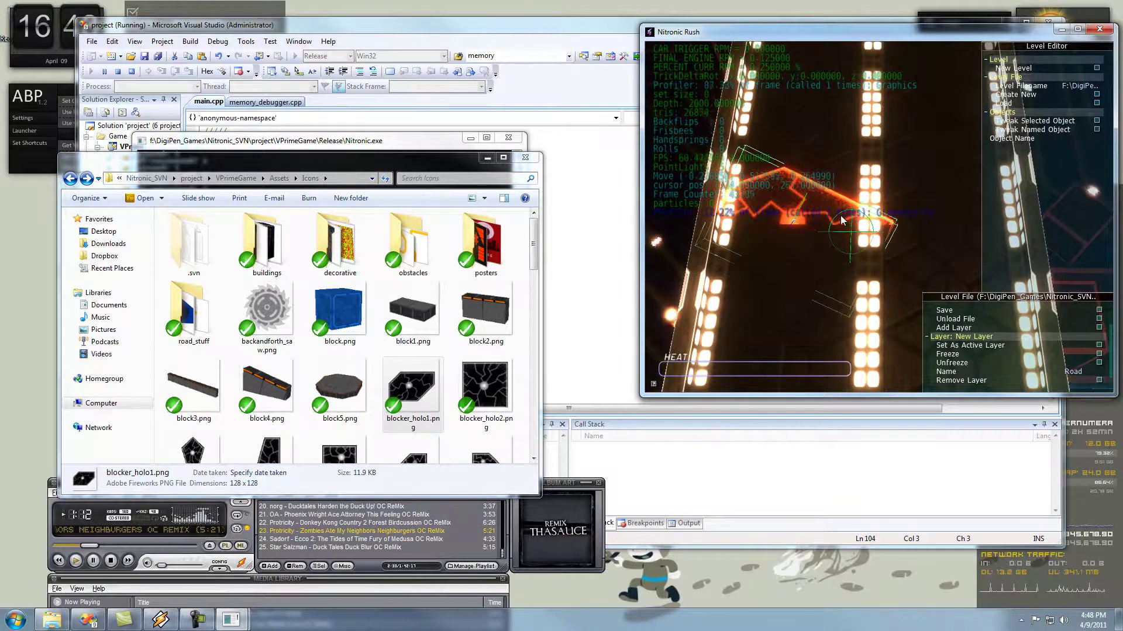
left_click_drag(819, 229, 827, 262)
key("ctrl+z")
mouse_move(941, 153)
left_mouse_down()
mouse_move(820, 290)
mouse_move(834, 213)
mouse_move(939, 165)
mouse_move(817, 283)
mouse_move(902, 168)
mouse_move(936, 171)
left_mouse_up()
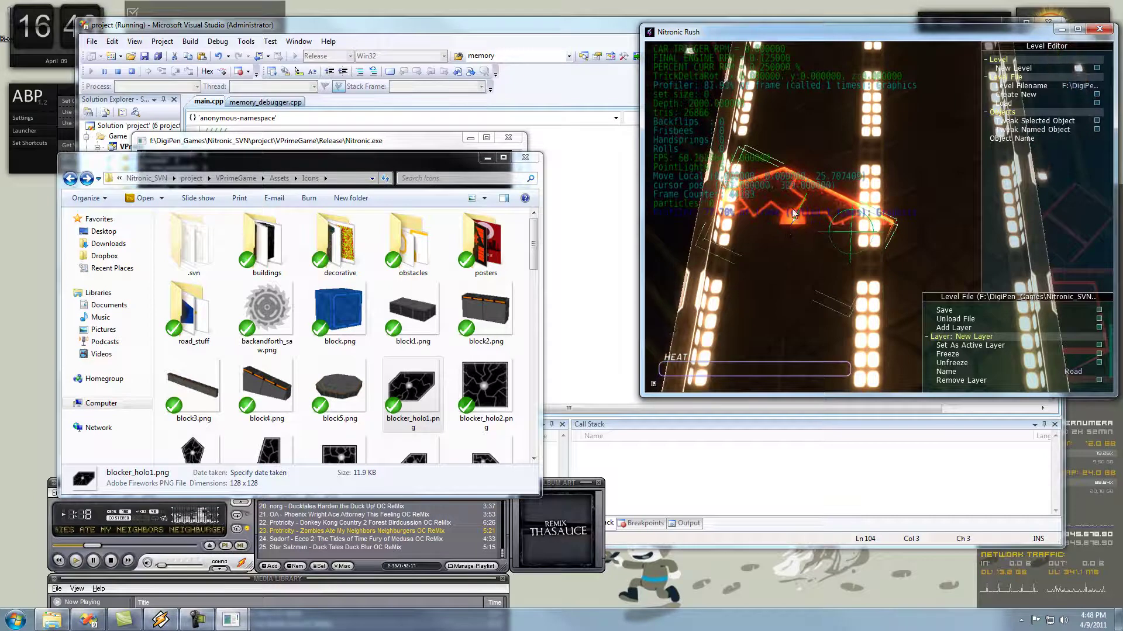
Step: Delete the tilted blocker and place a new blocker_holo1 from the Icons folder on the road
key("Delete")
left_click(485, 310)
scroll(496, 316, "down", 5)
scroll(496, 315, "up", 5)
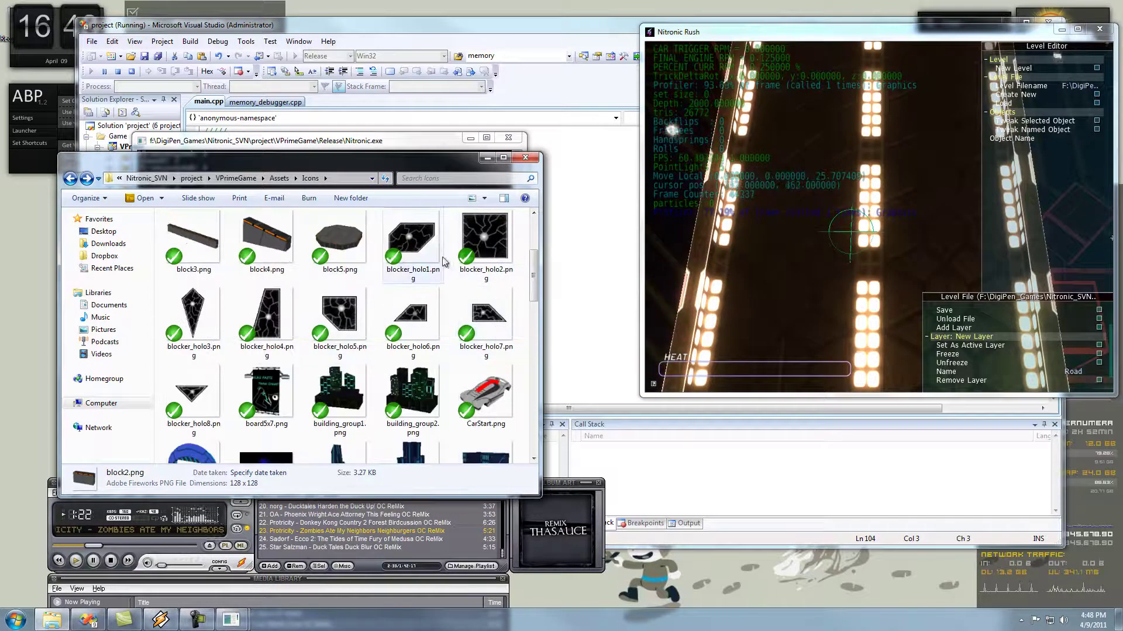
left_click(430, 269)
left_click_drag(789, 206, 938, 240)
left_click(842, 233)
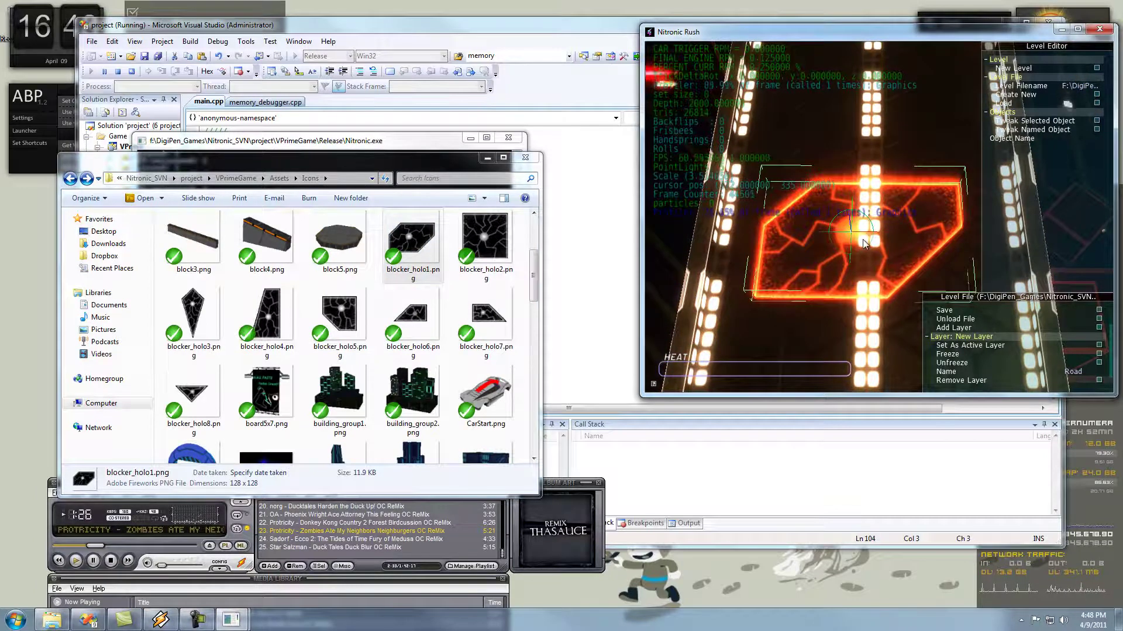
Step: Scale the new blocker to fit the road's left lane and rotate it about -15 degrees around global Z
left_click_drag(819, 254, 818, 260)
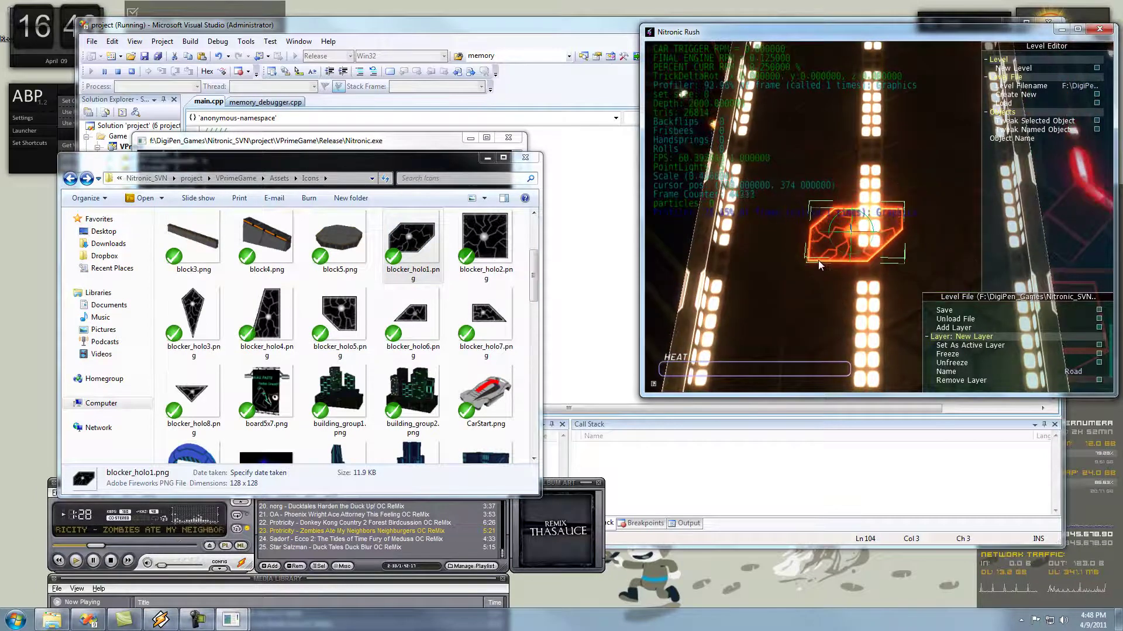
left_click_drag(917, 262, 876, 255)
left_click_drag(752, 233, 824, 230)
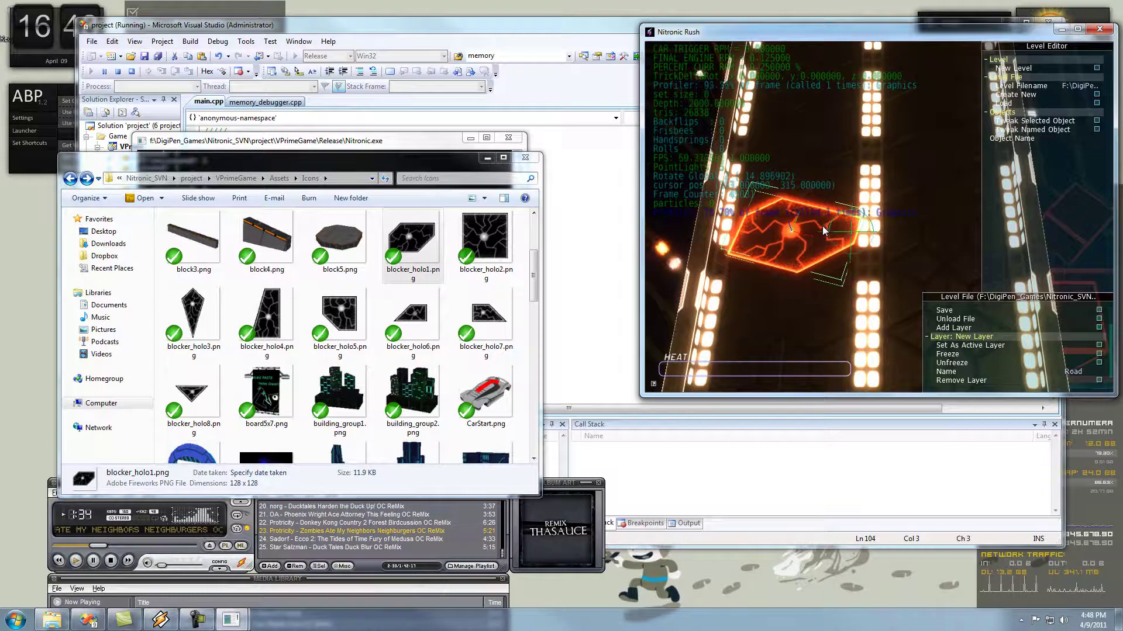
Step: Inspect the placed blocker on the road and the other blocker_holo variants in the Icons folder
scroll(791, 275, "down", 5)
middle_click_drag(791, 274, 820, 265)
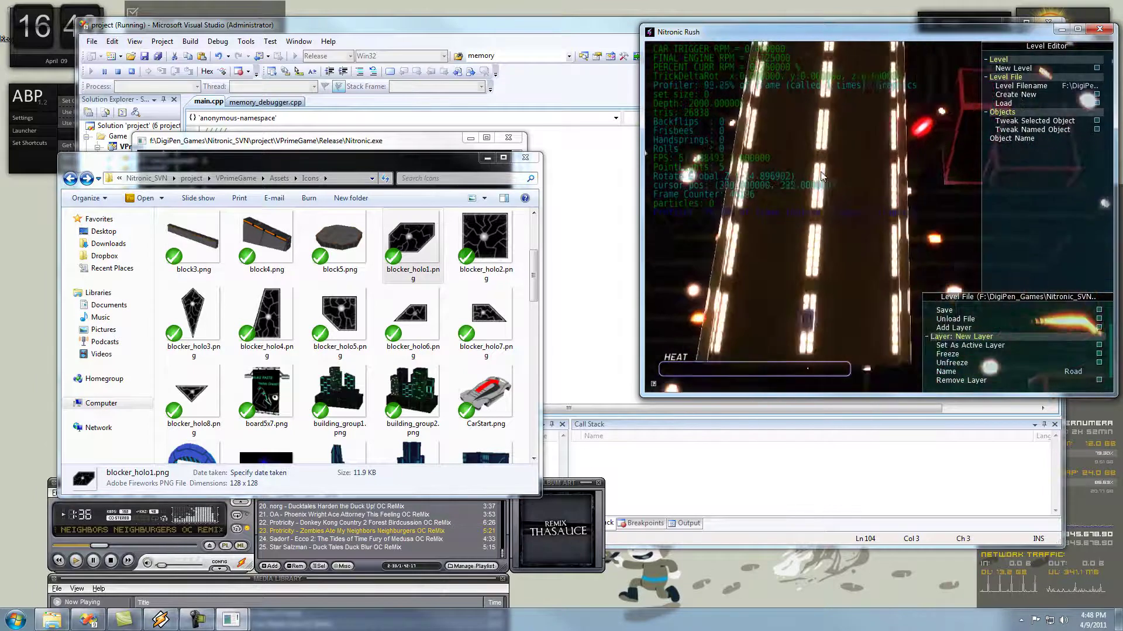
scroll(819, 265, "up", 3)
right_click_drag(752, 217, 858, 234)
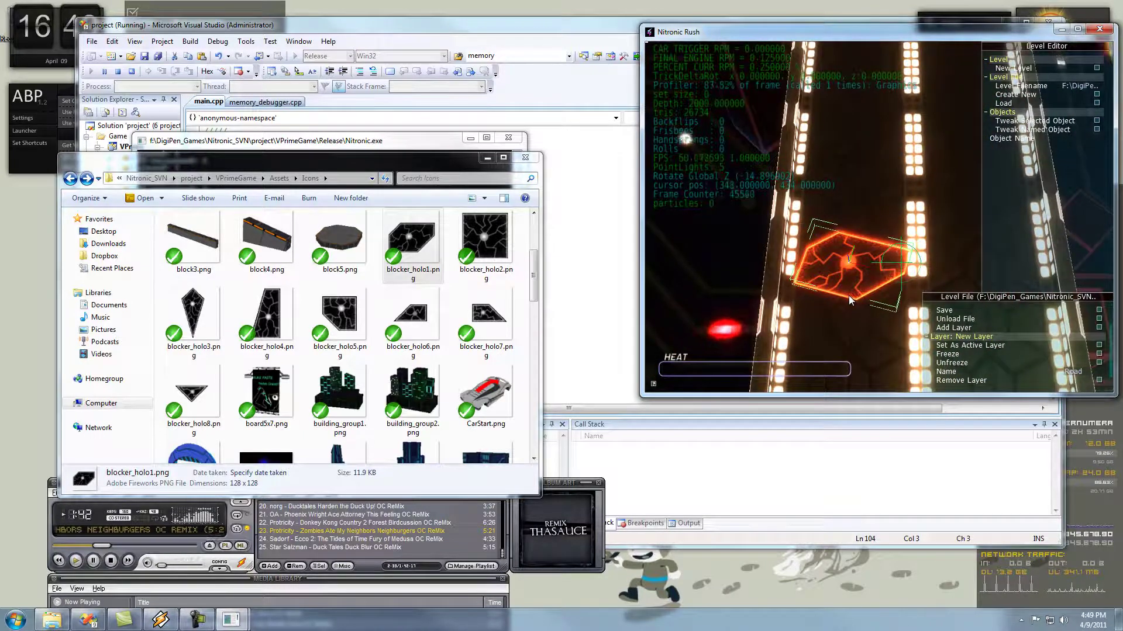
right_click_drag(865, 328, 959, 266)
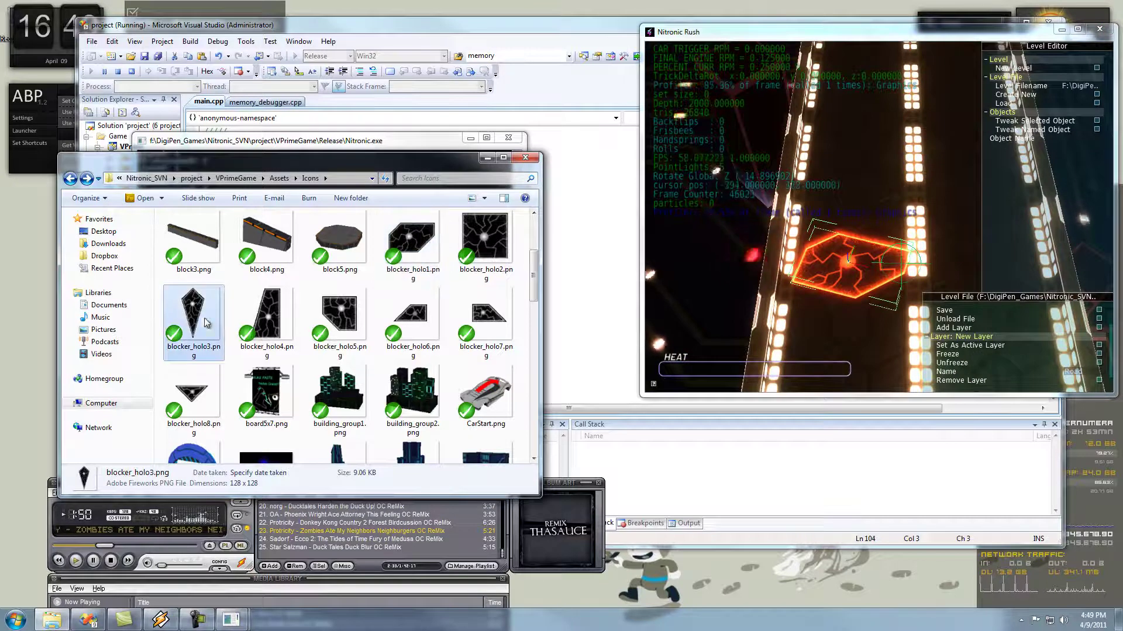
left_click(268, 319)
left_click(337, 321)
left_click(409, 319)
left_click(835, 270)
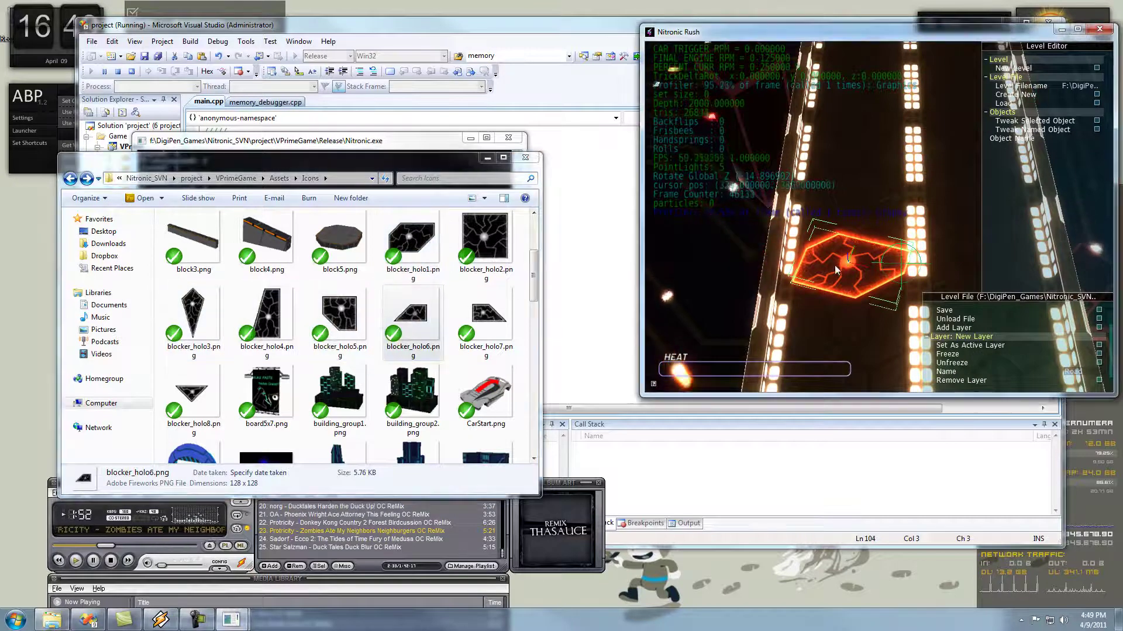
middle_click_drag(852, 290, 811, 284)
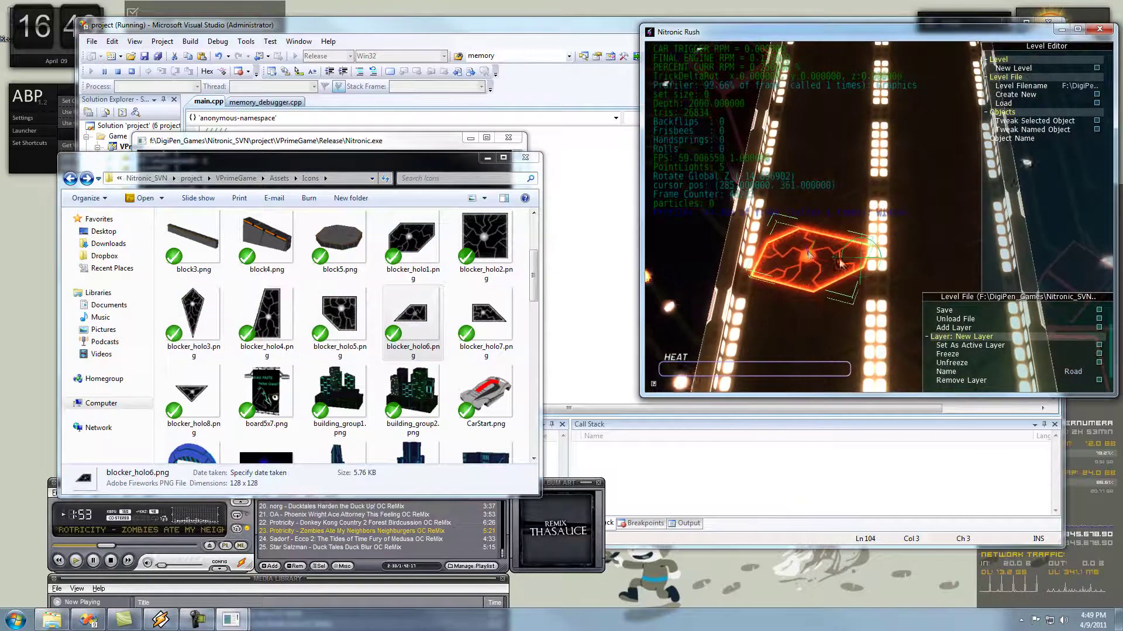
Step: Set the blocker's light-up distance to 200 and its block distance to 100 in its object properties
left_click(797, 275)
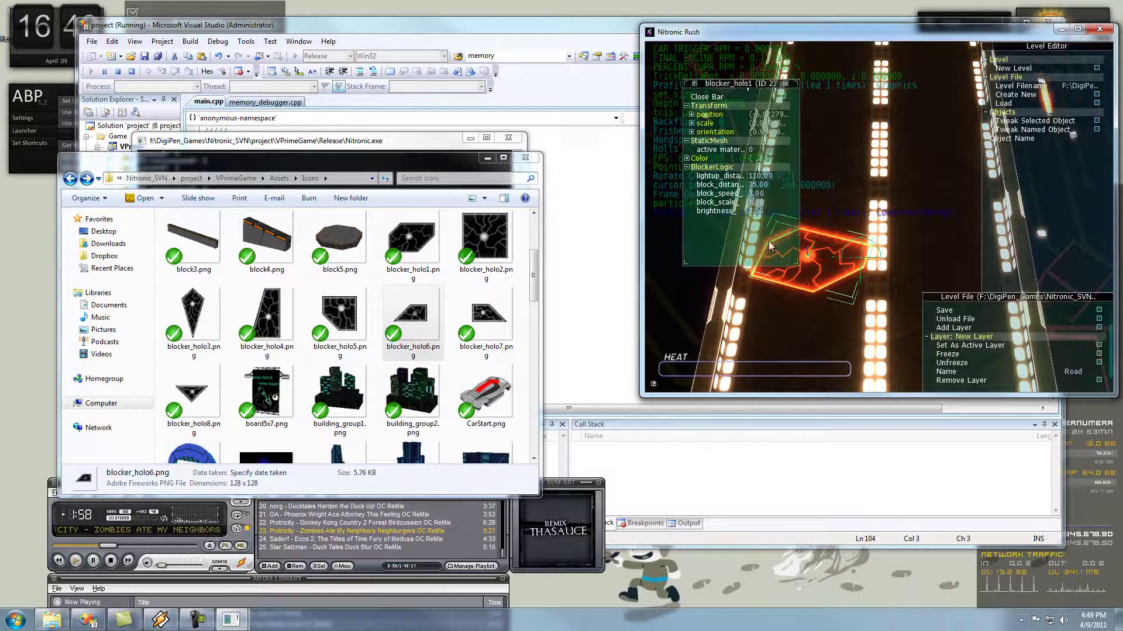
left_click_drag(725, 77, 697, 166)
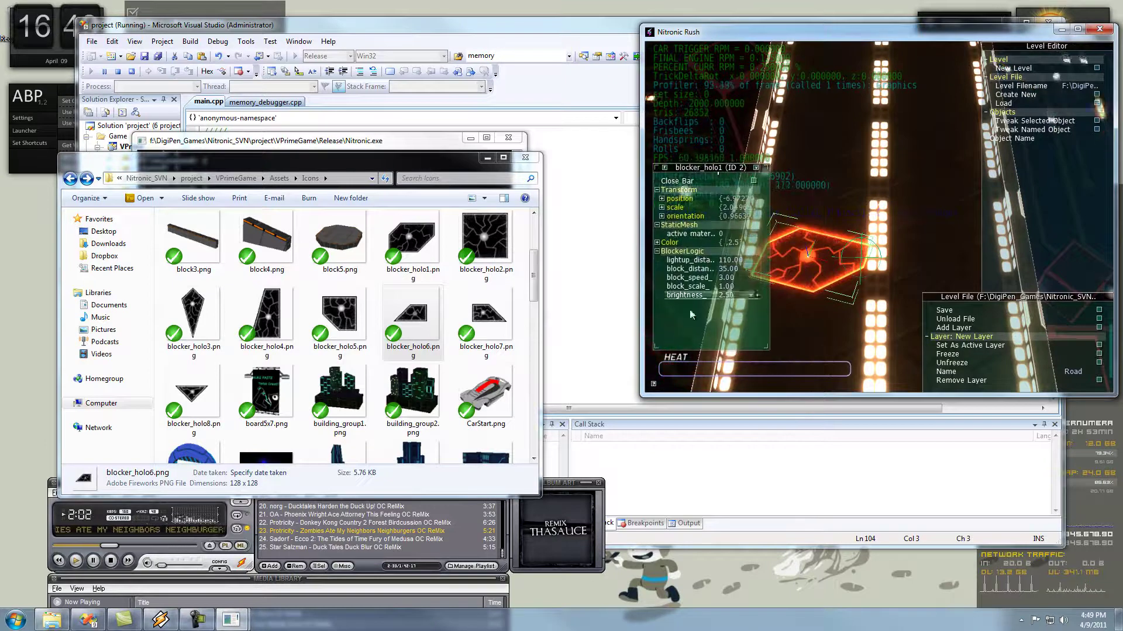
left_click(723, 259)
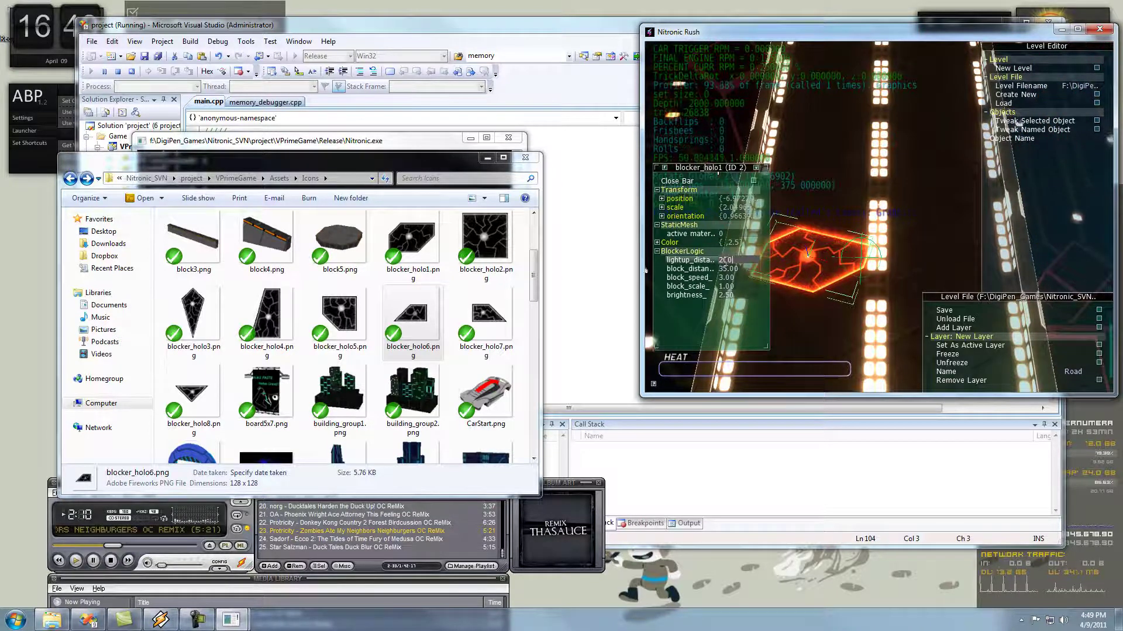
left_click(723, 268)
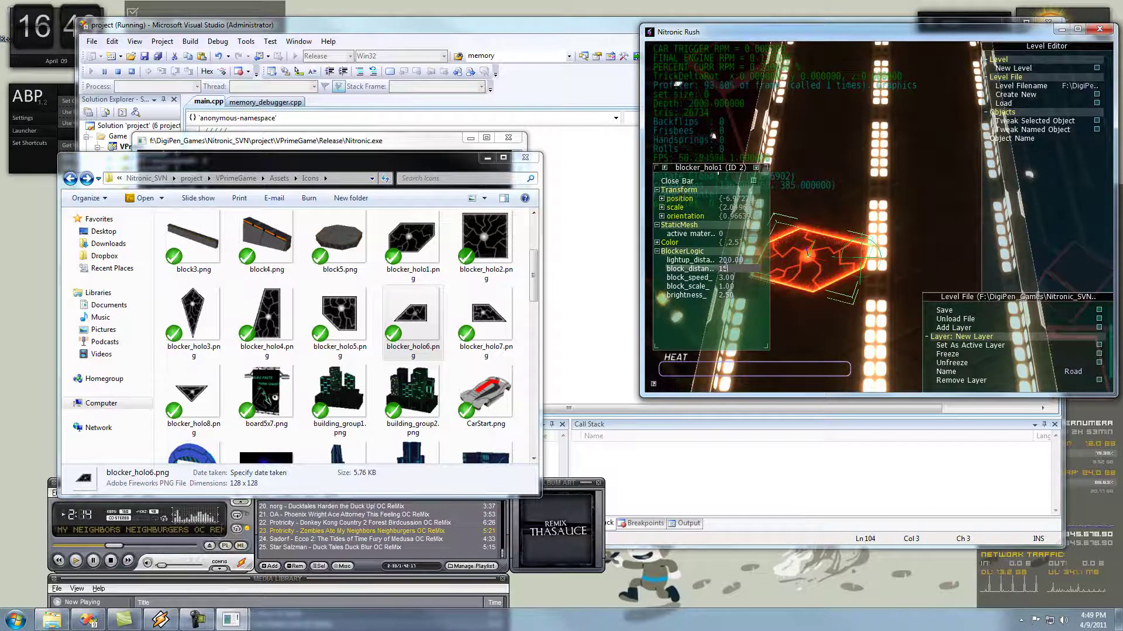
type("15")
key("BackSpace")
type("00")
key("Return")
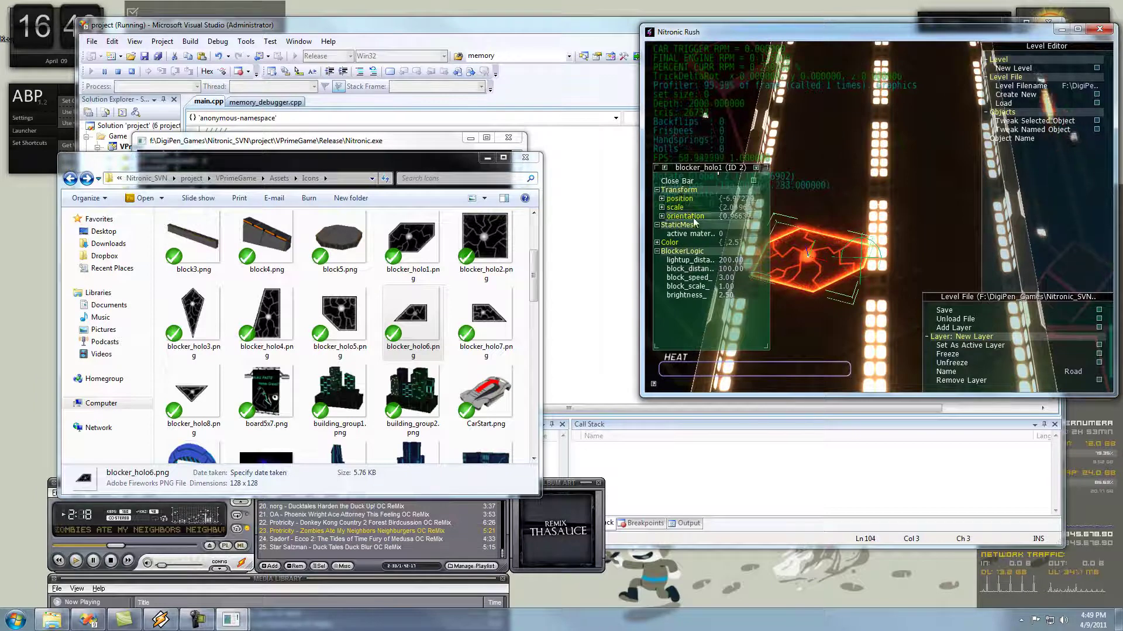
left_click(677, 182)
Step: Test the blocker in play mode from the car's start position, and return to the level editor
key("Tab")
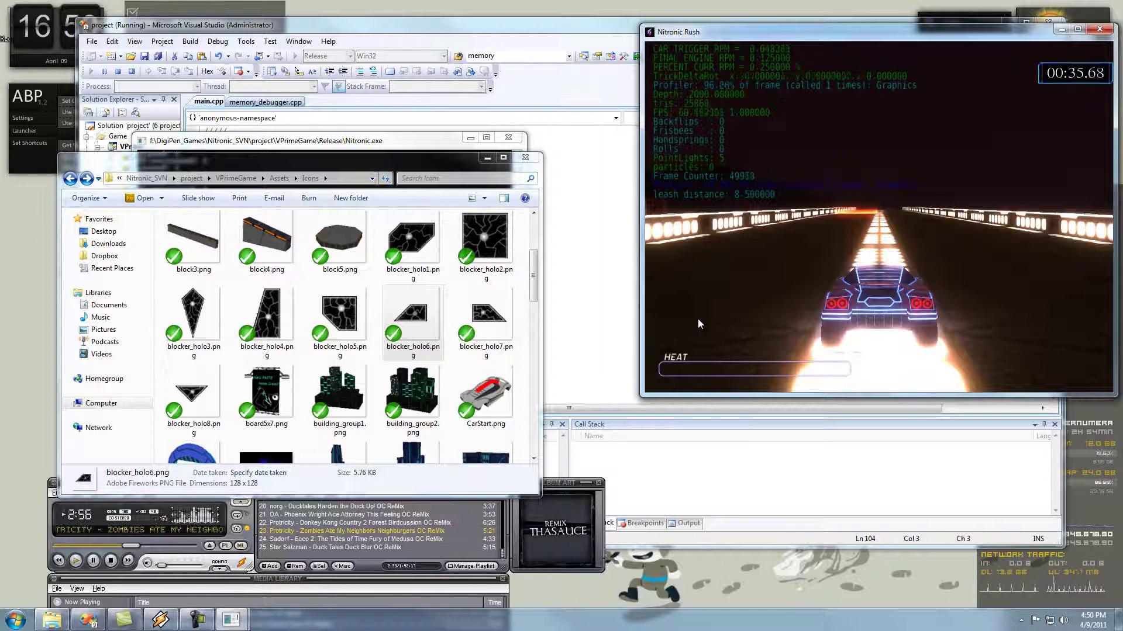
key("Up")
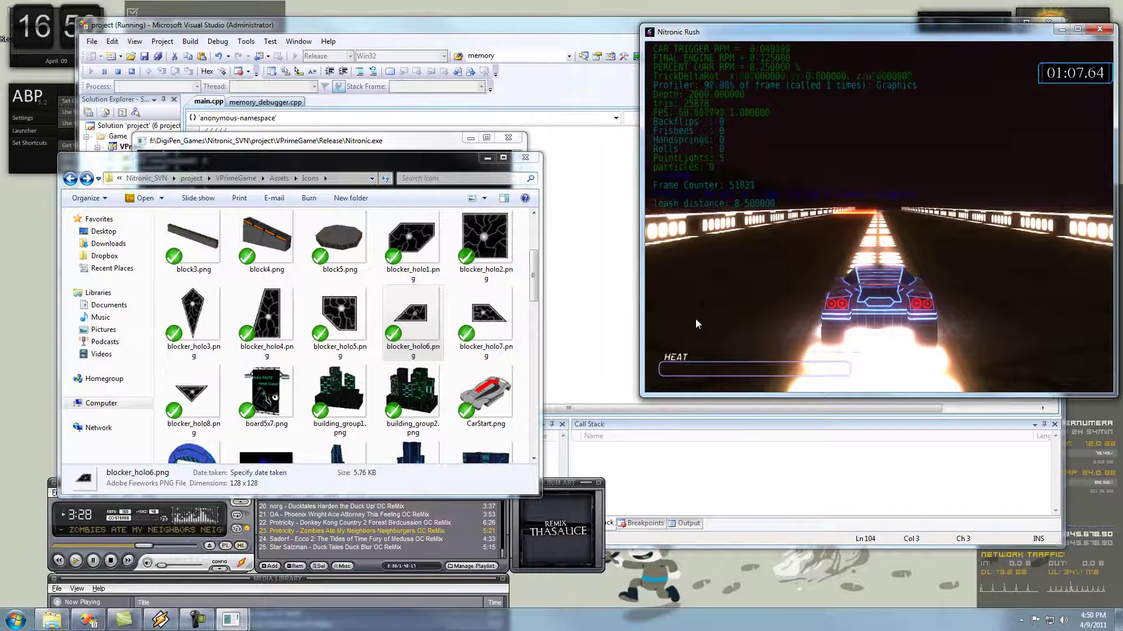
key("Tab")
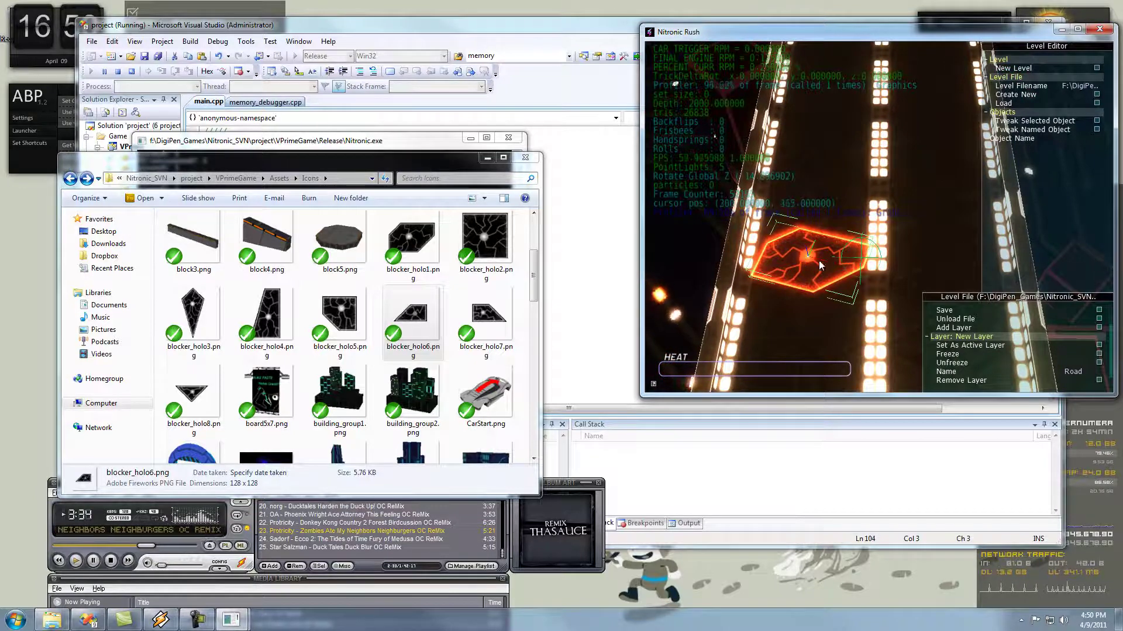
Step: Try a larger block distance for the blocker and check it briefly in play mode
double_click(802, 255)
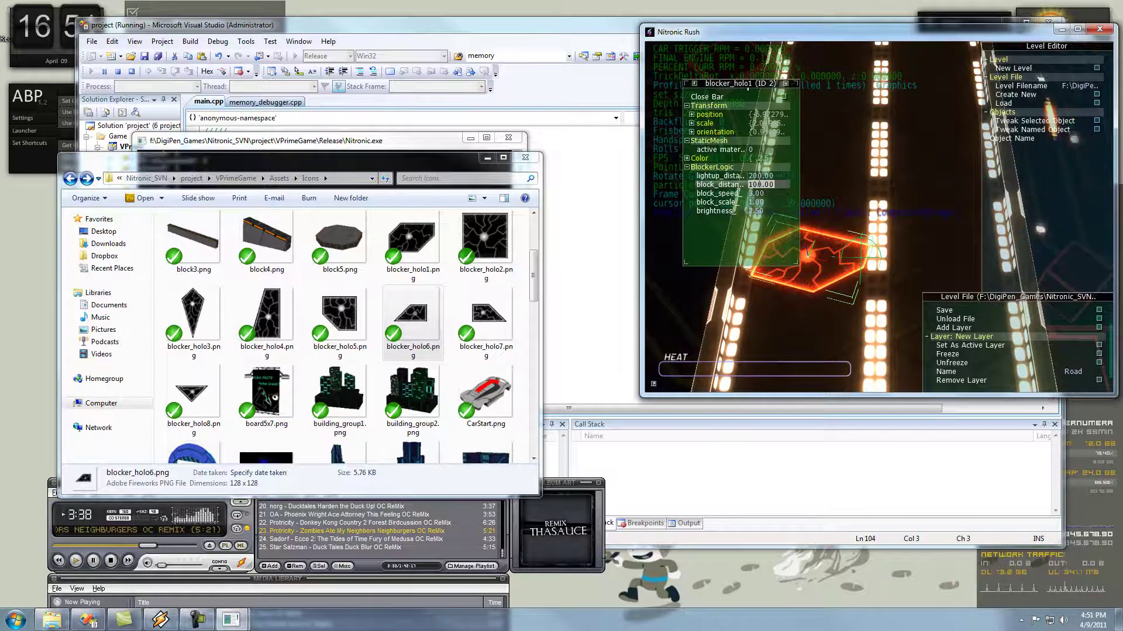
key("Return")
left_click(712, 97)
key("ctrl+e")
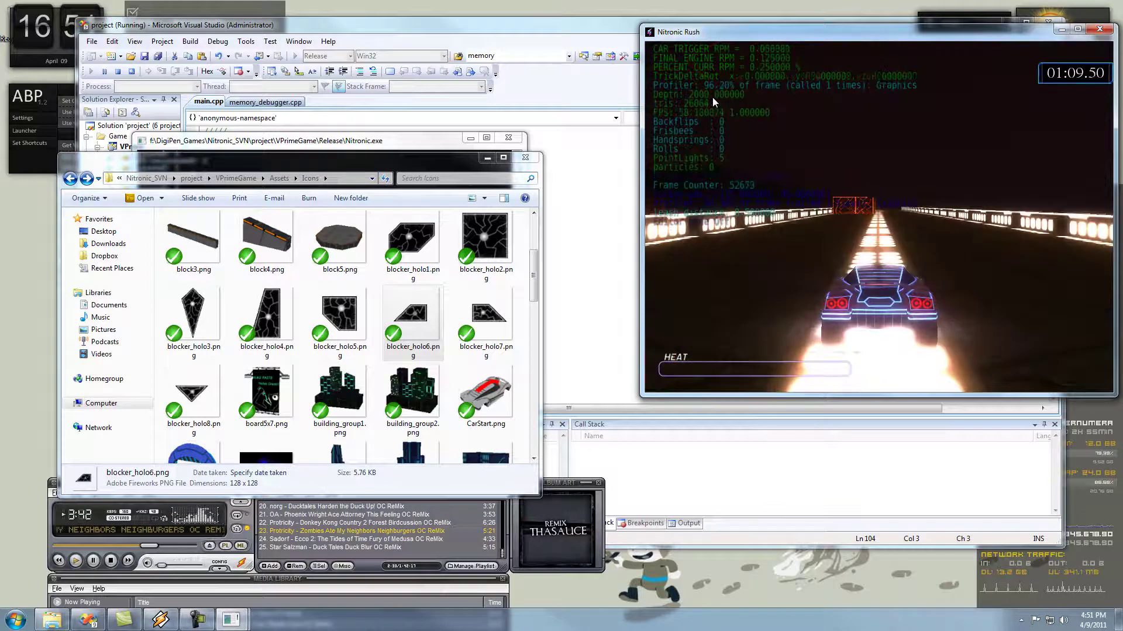
key("ctrl+e")
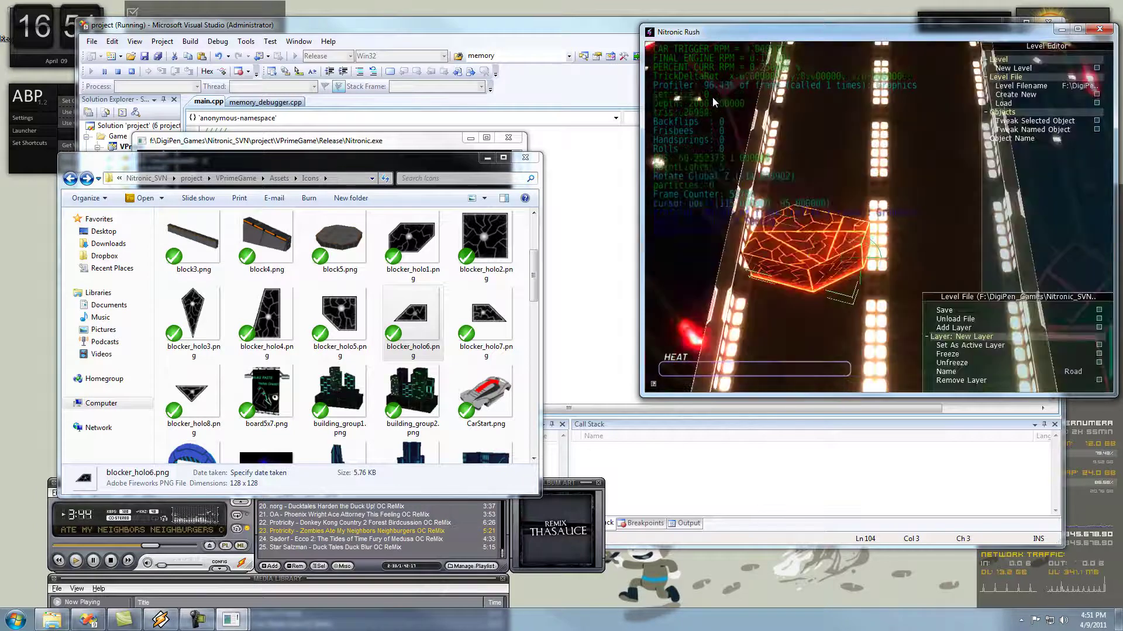
Step: Set the blocker's block distance to 125 and switch to play mode
key("t")
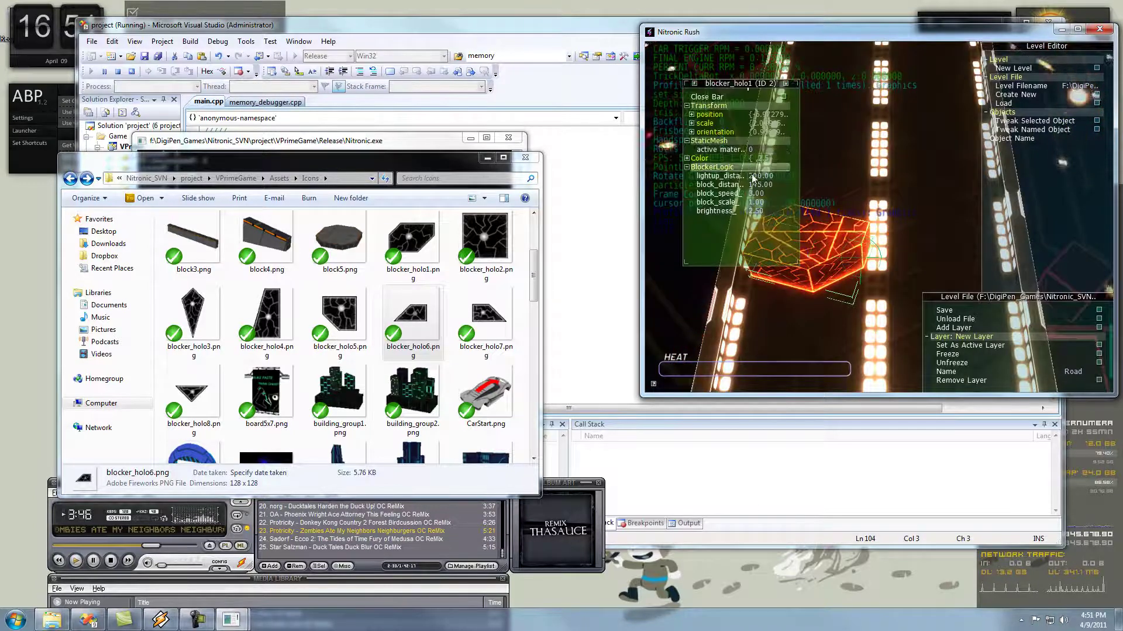
left_click(760, 185)
type("12")
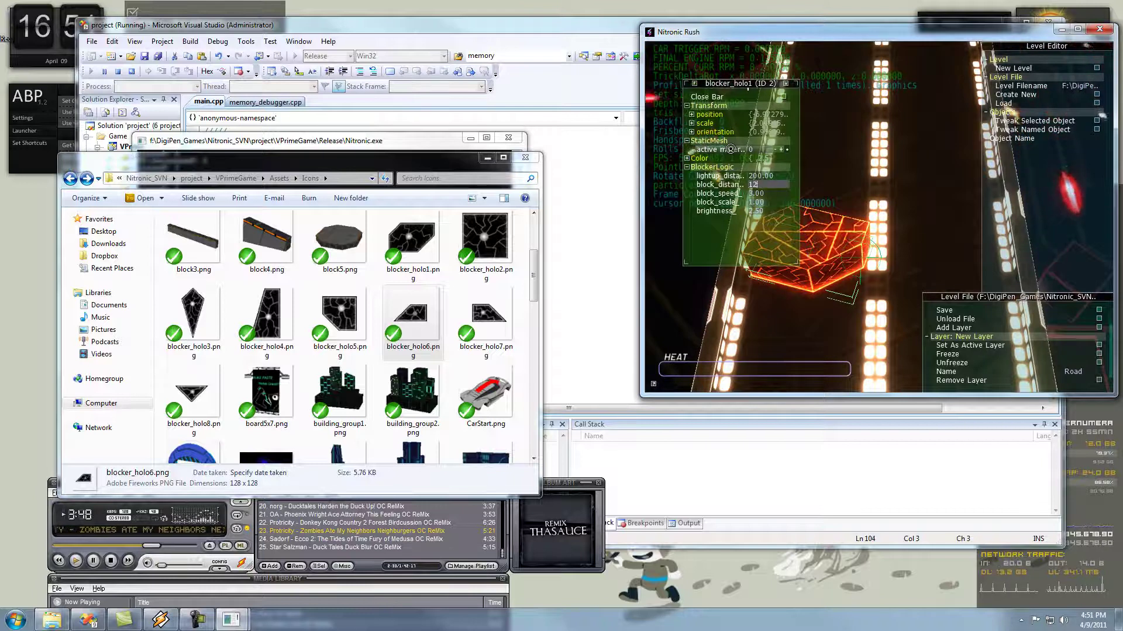
key("Escape")
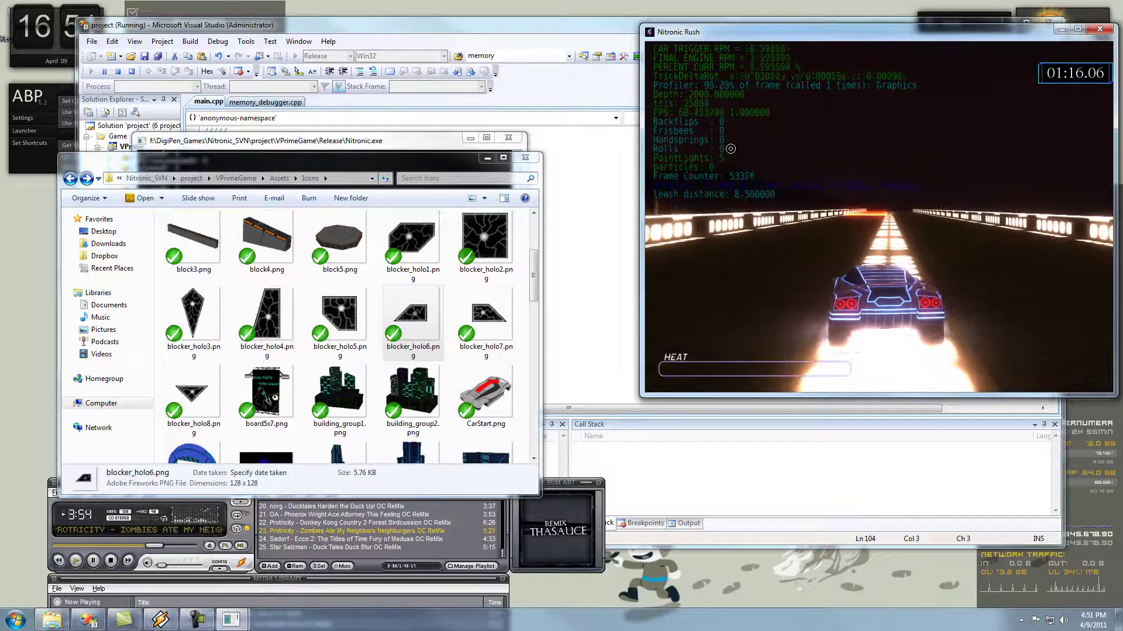
Step: Test-drive the car along the road, return to the level editor and close the blocker's properties
key("Up")
key("Left")
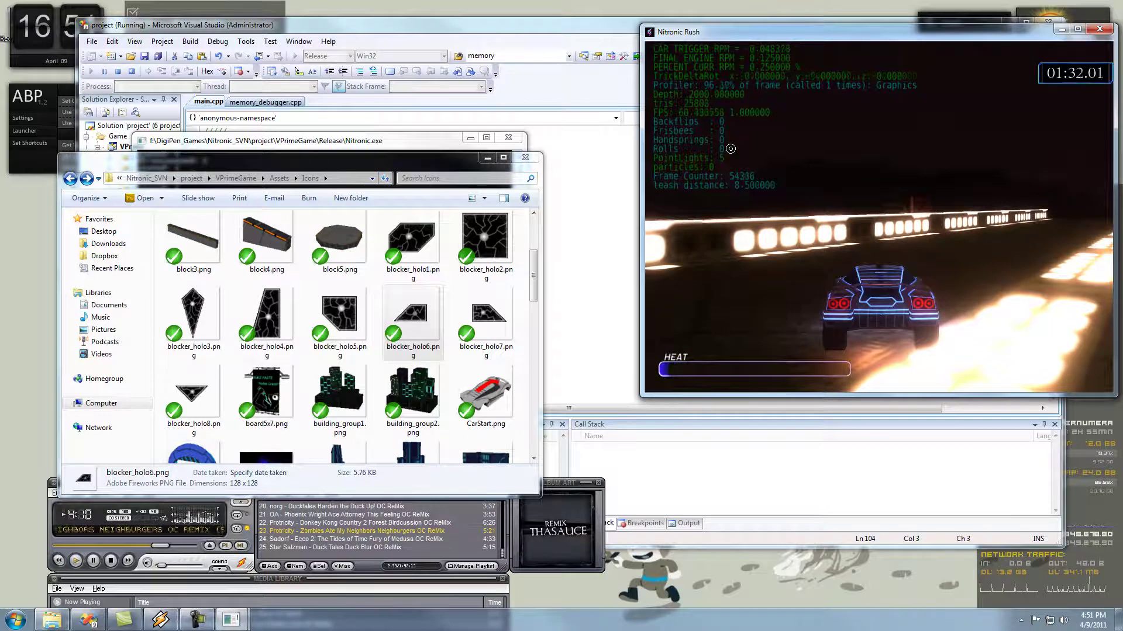
key("Tab")
scroll(897, 202, "down", 3)
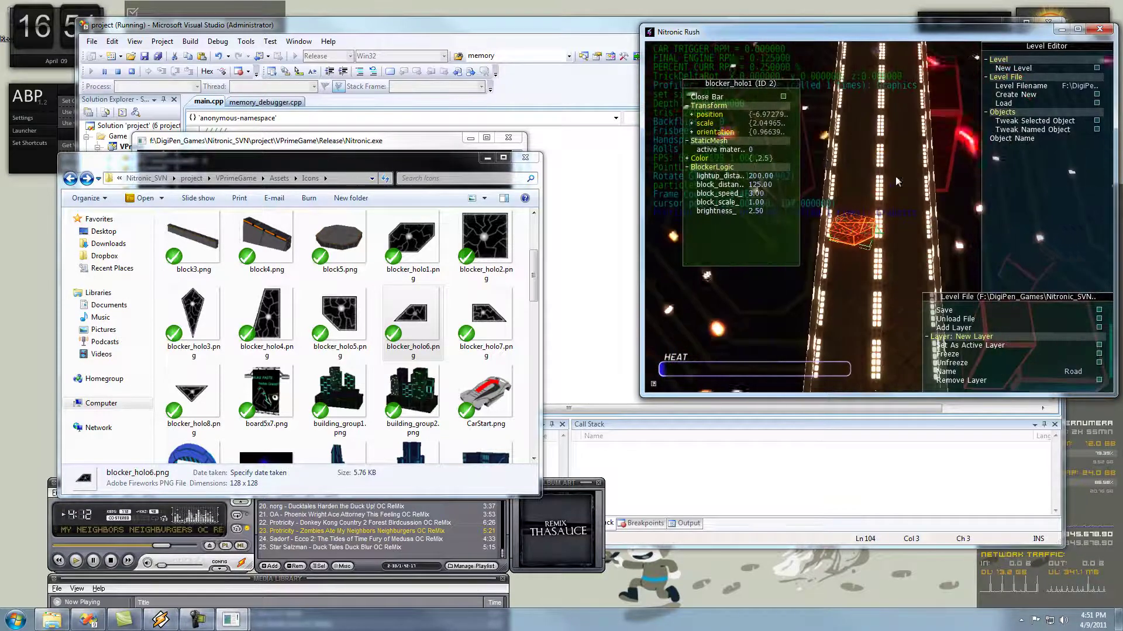
left_click(710, 98)
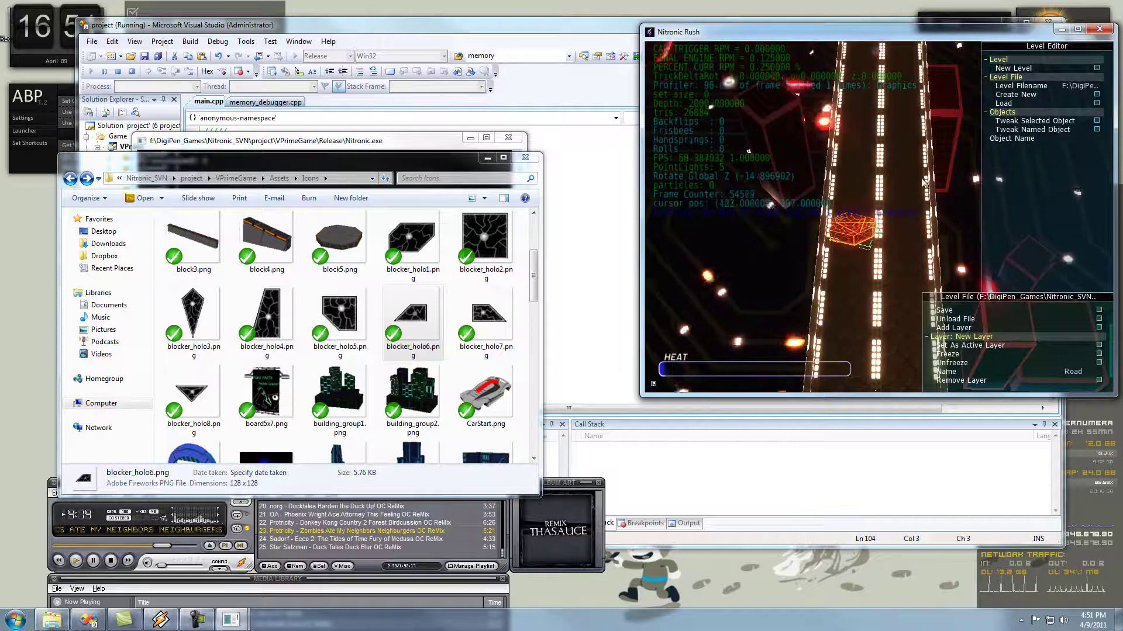
Step: Place building_group2 from the Icons folder in the empty space near the far end of the road
middle_click_drag(881, 132, 825, 272)
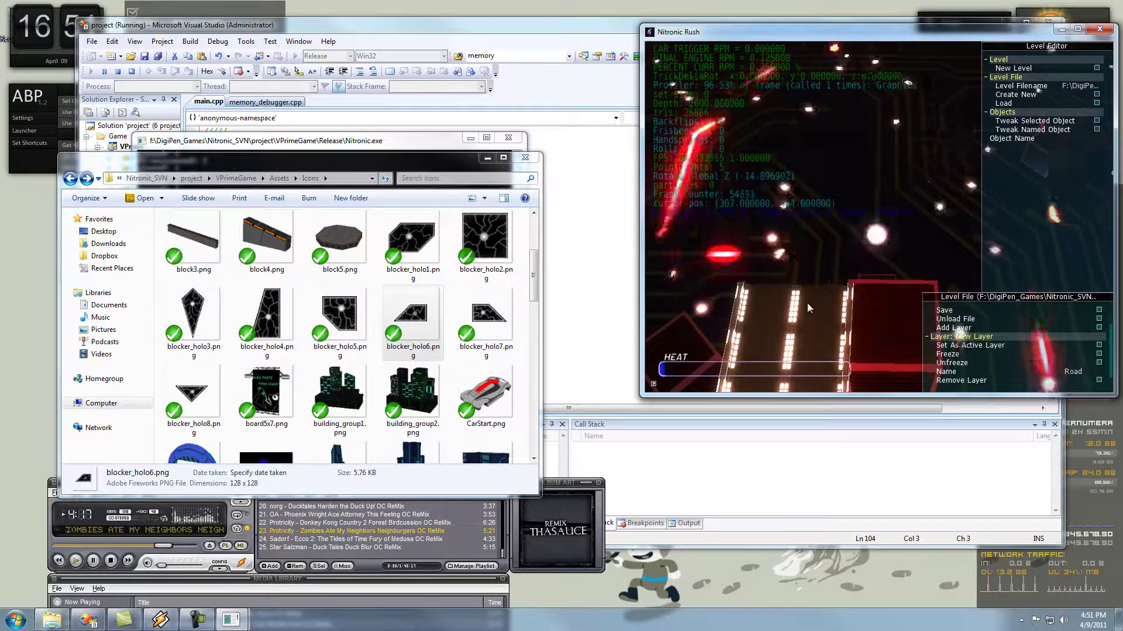
scroll(884, 224, "up", 2)
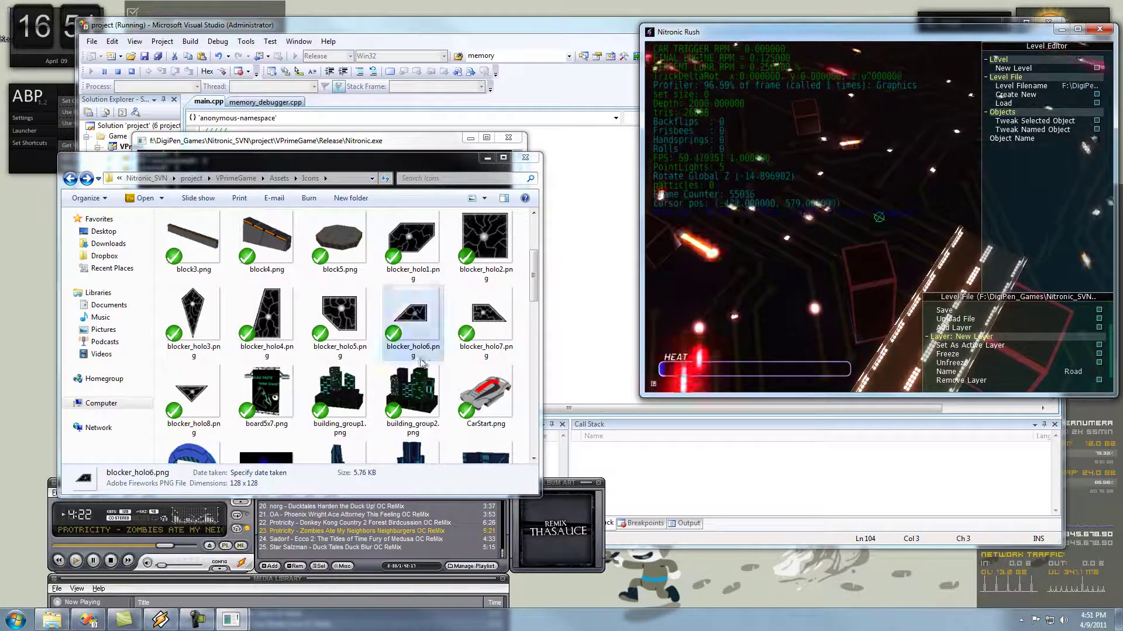
left_click(397, 391)
left_click_drag(397, 391, 881, 219)
scroll(881, 219, "up", 5)
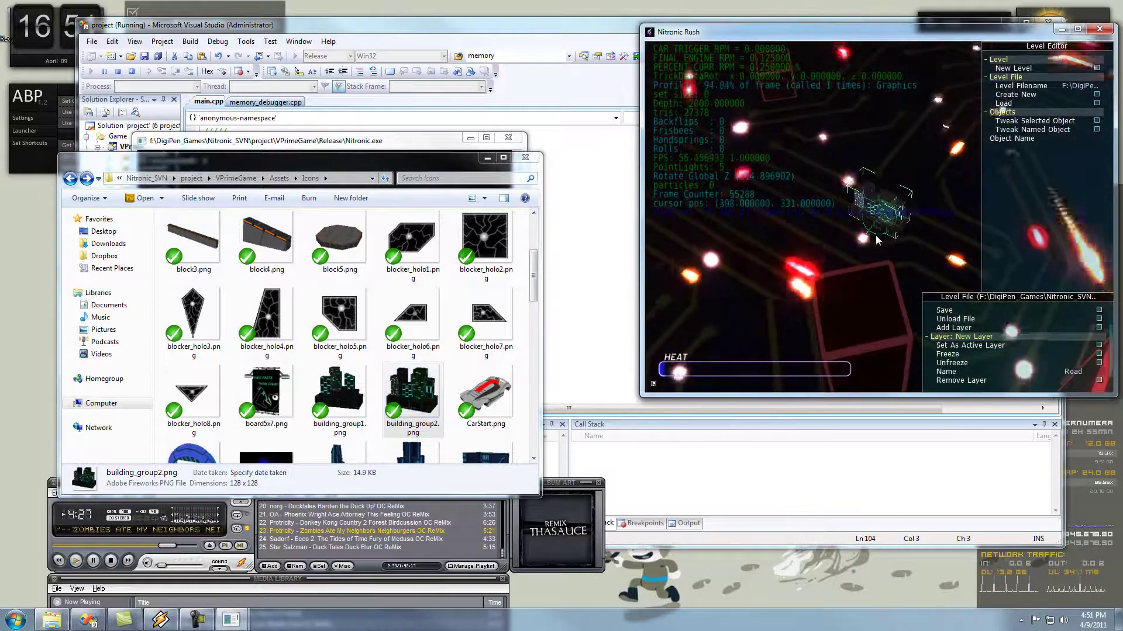
Step: Scale the building group up to about 8.7 and rotate it around global Z to line up with the road
key("s")
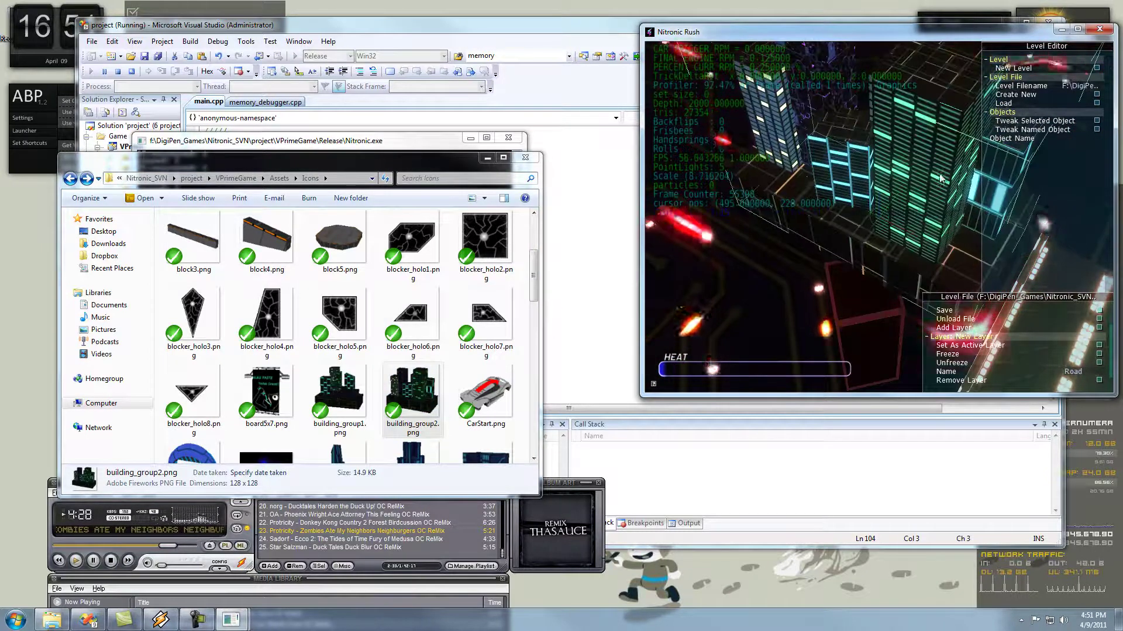
key("r")
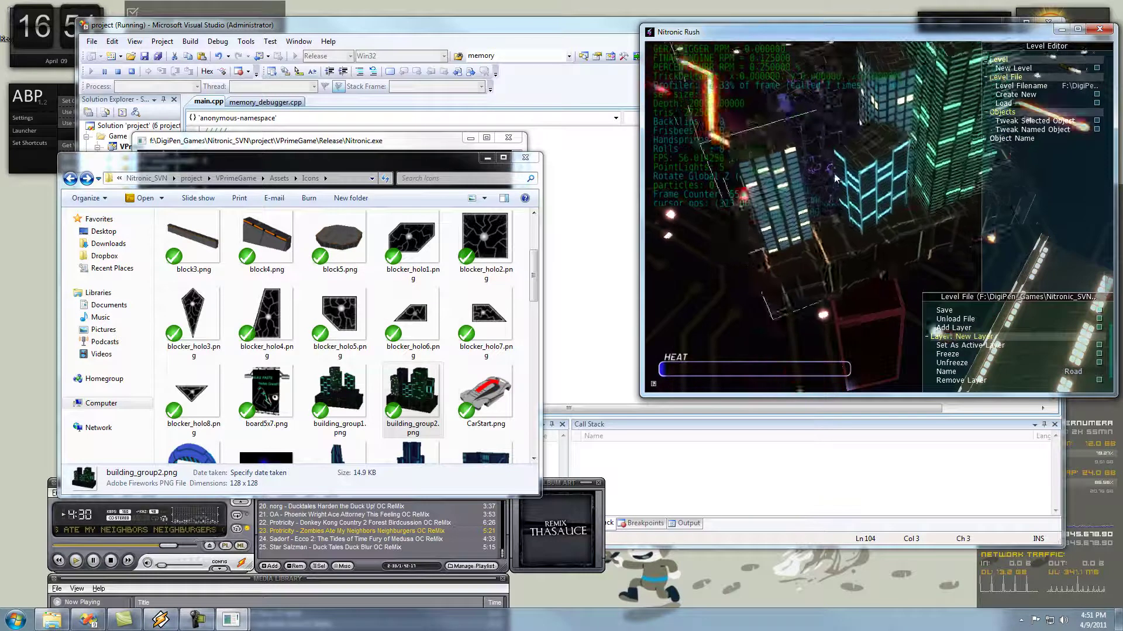
middle_click_drag(799, 219, 926, 225)
Step: Position the building group beside the road, shifting it down about 11 units along global Z
key("g")
right_click_drag(925, 223, 816, 259)
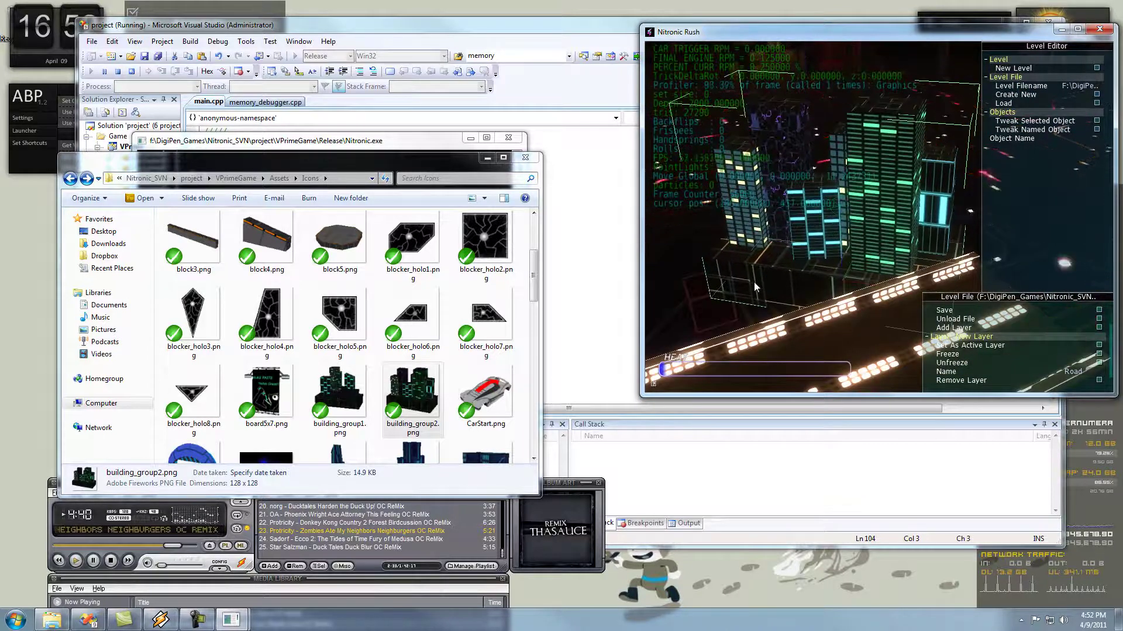
middle_click_drag(753, 282, 937, 209)
right_click_drag(938, 214, 818, 266)
scroll(816, 261, "down", 3)
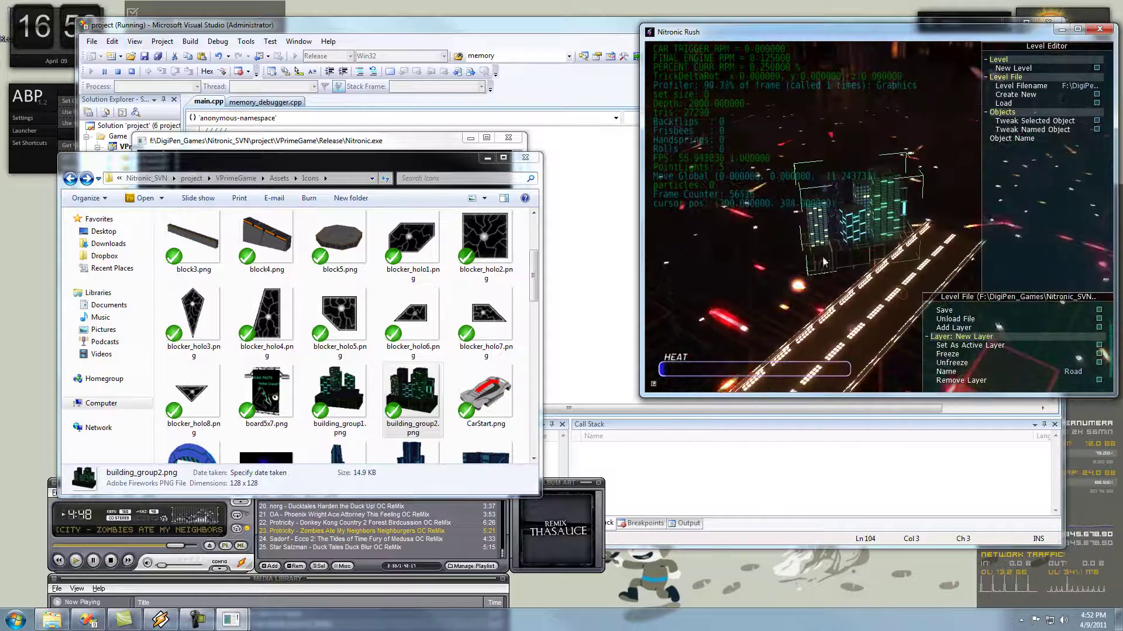
Step: Recolour the building group orange-red by setting its Green to 56 and Blue to 0, and close its properties
key("t")
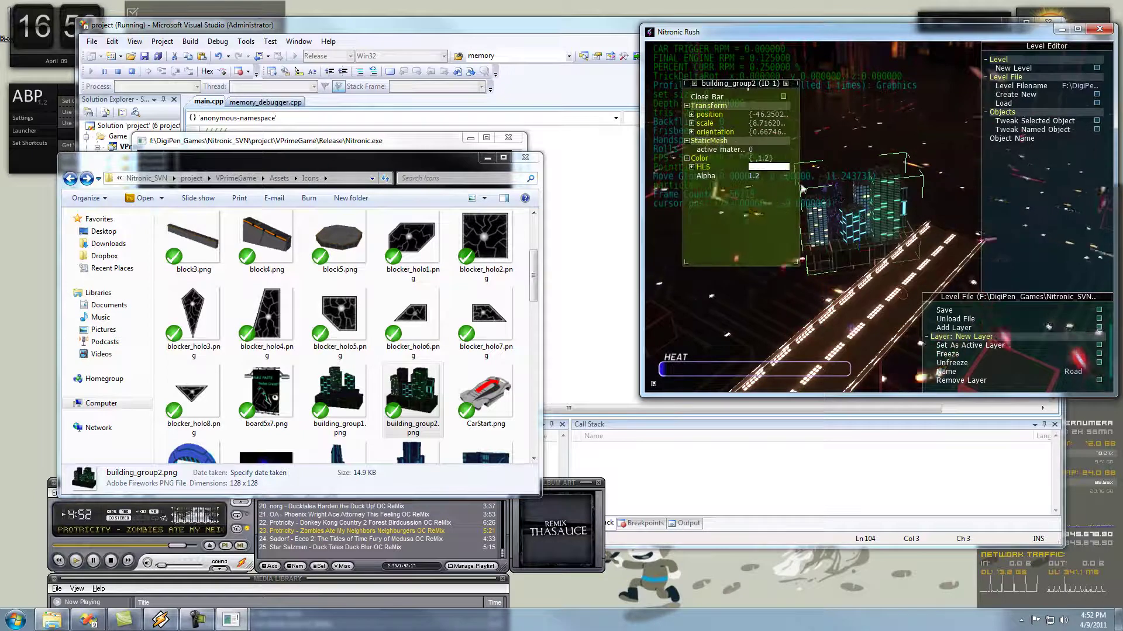
left_click(692, 166)
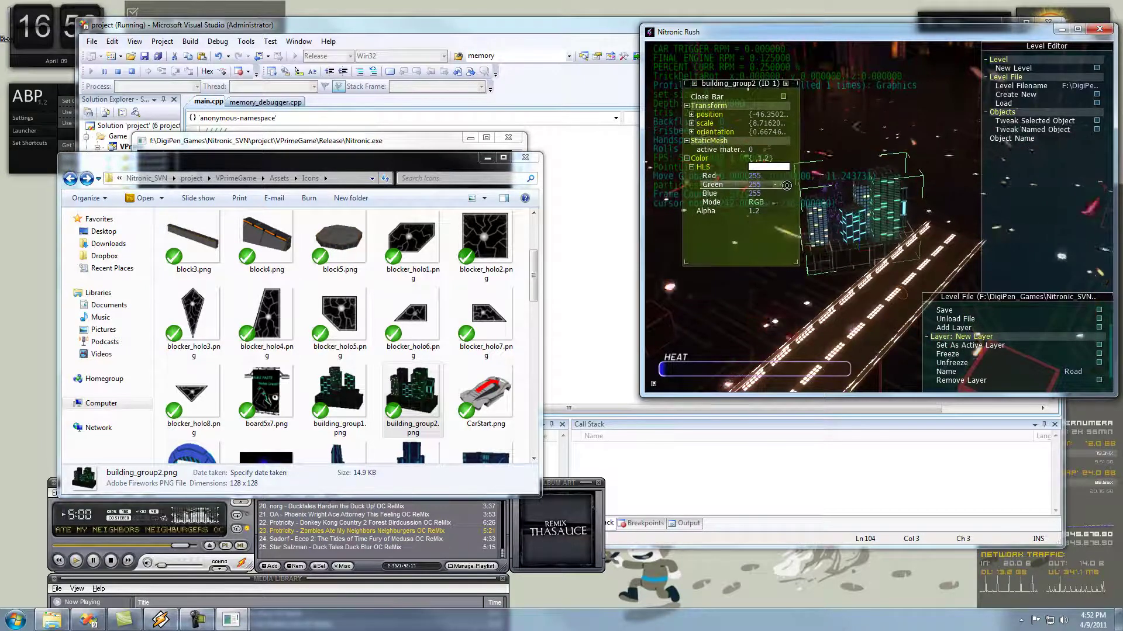
left_click_drag(787, 186, 810, 221)
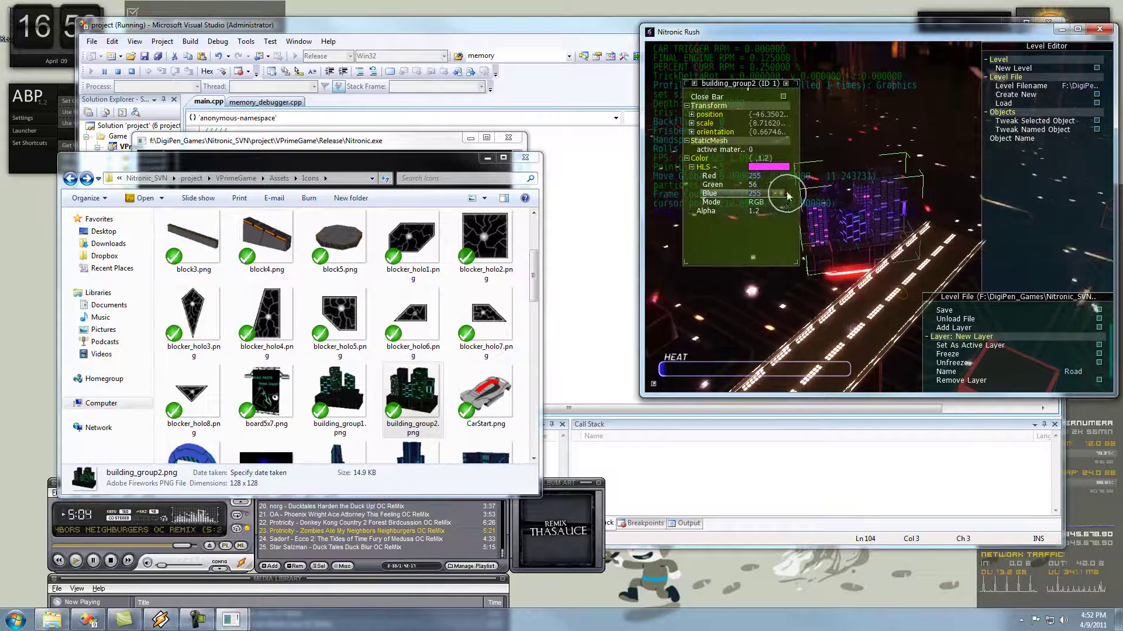
left_click_drag(786, 193, 845, 198)
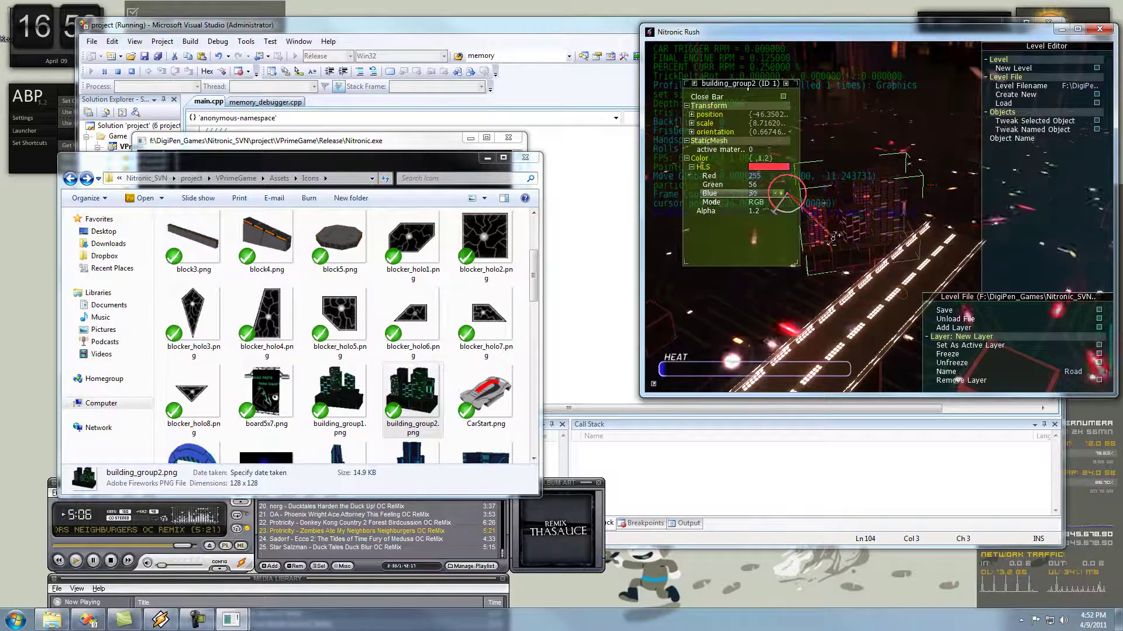
left_click_drag(766, 262, 742, 240)
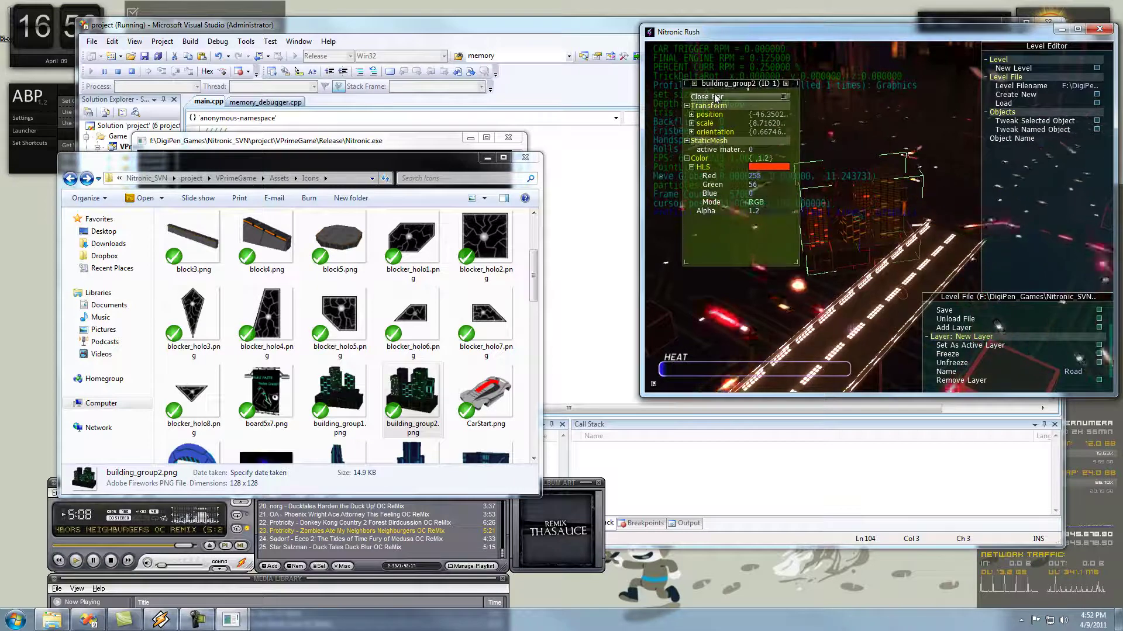
left_click(783, 97)
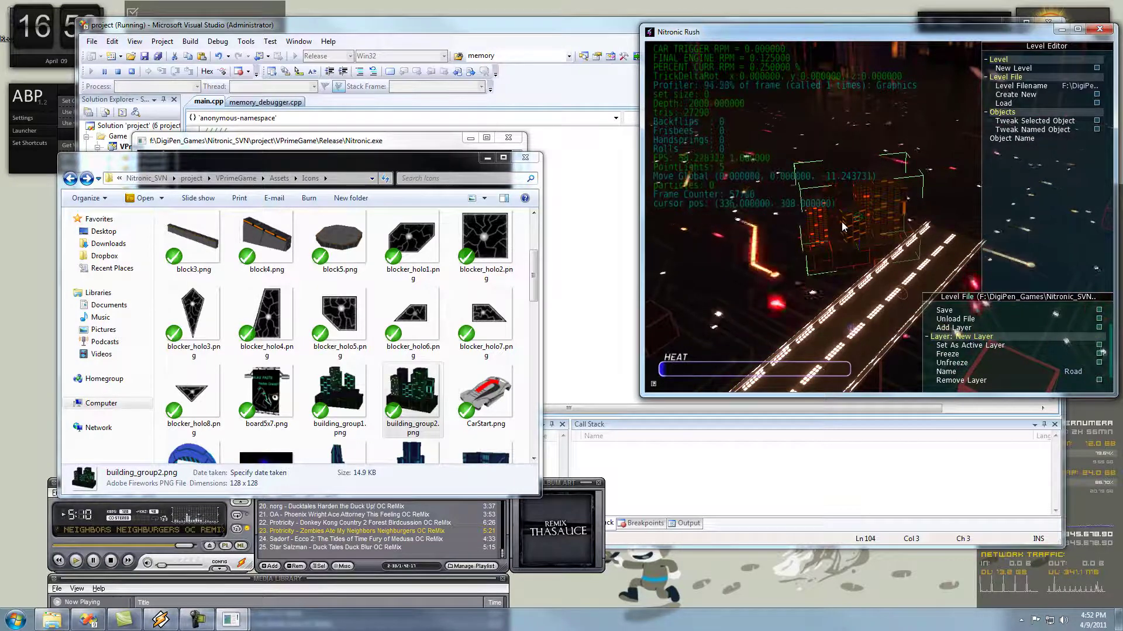
Step: Fill the area beside the road with copies of the recoloured building group and rotate the selected copy about 147 degrees around global Z
left_click_drag(841, 222, 819, 261)
key("ctrl+z")
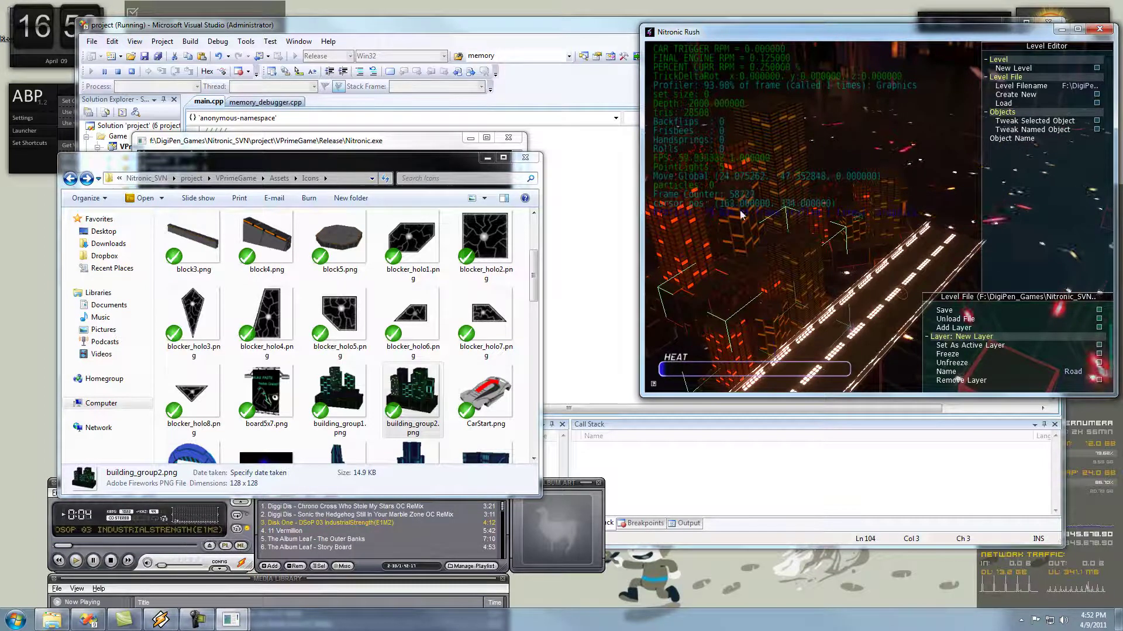
key("r")
left_click_drag(752, 243, 902, 246)
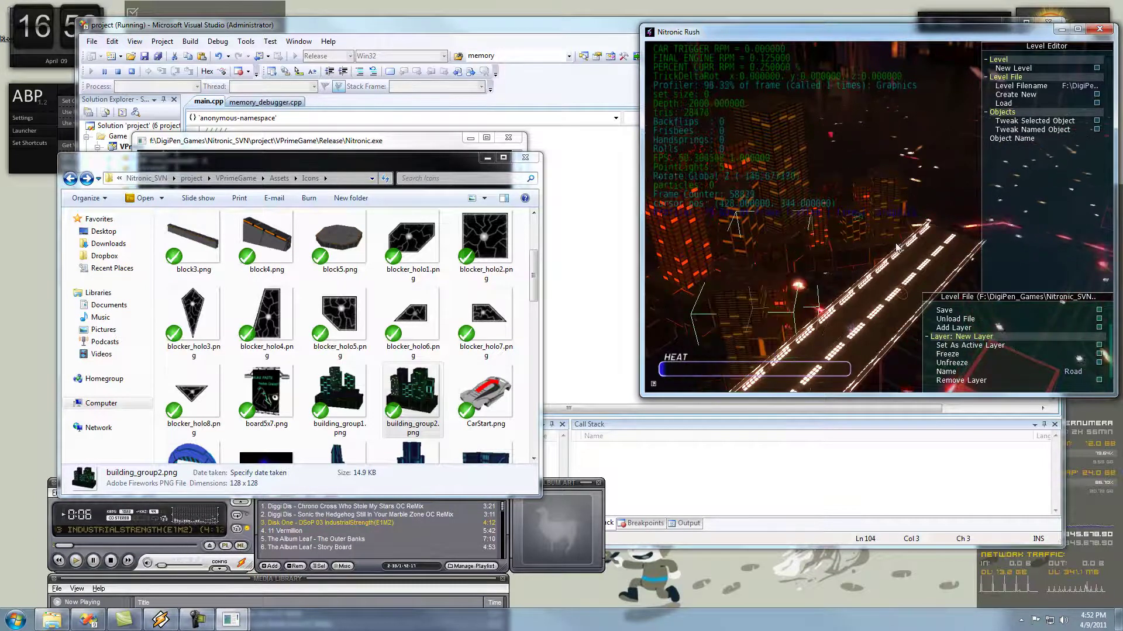
Step: Shift the selected building group copy about 12.3 units along global Z and check its height against the road
left_click_drag(829, 383, 926, 253, "alt")
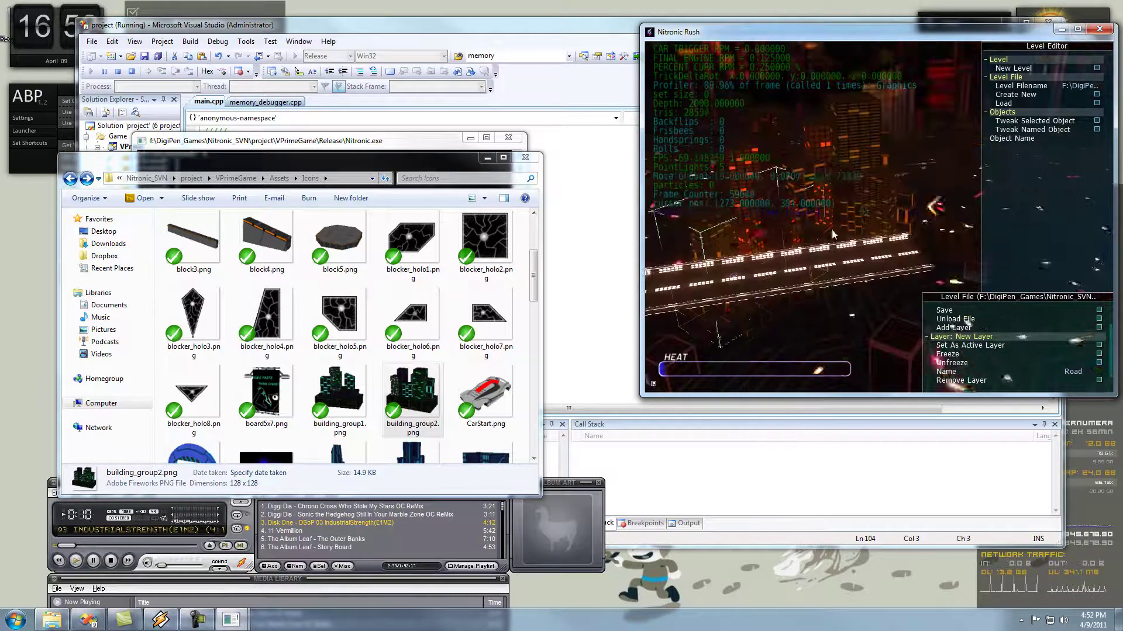
left_click_drag(778, 308, 832, 252, "alt")
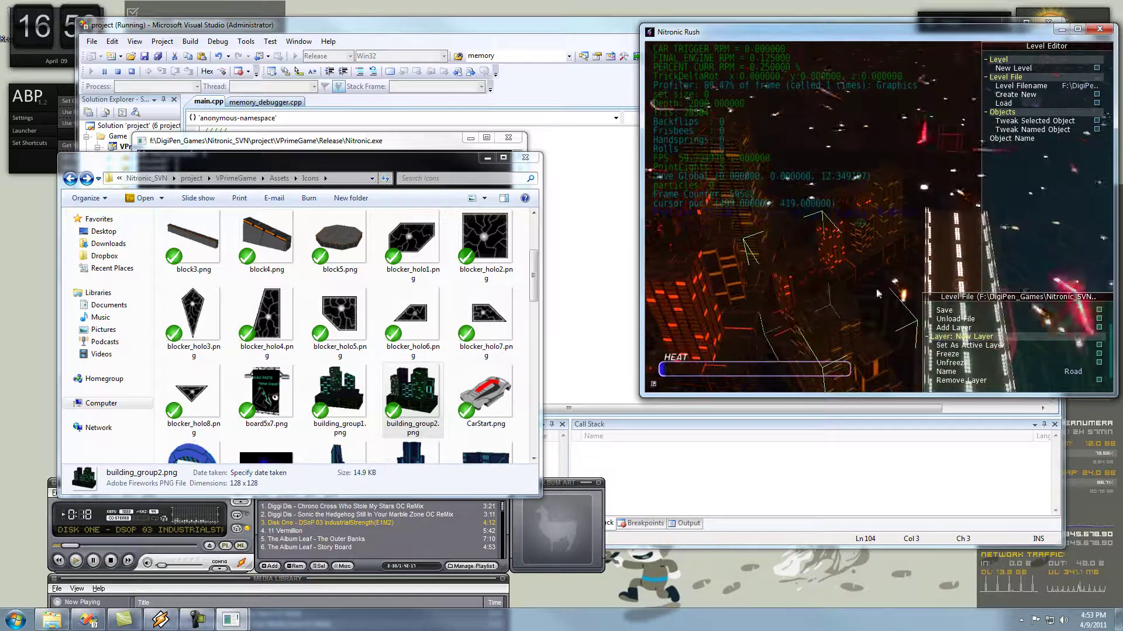
middle_click_drag(841, 278, 818, 266, "alt")
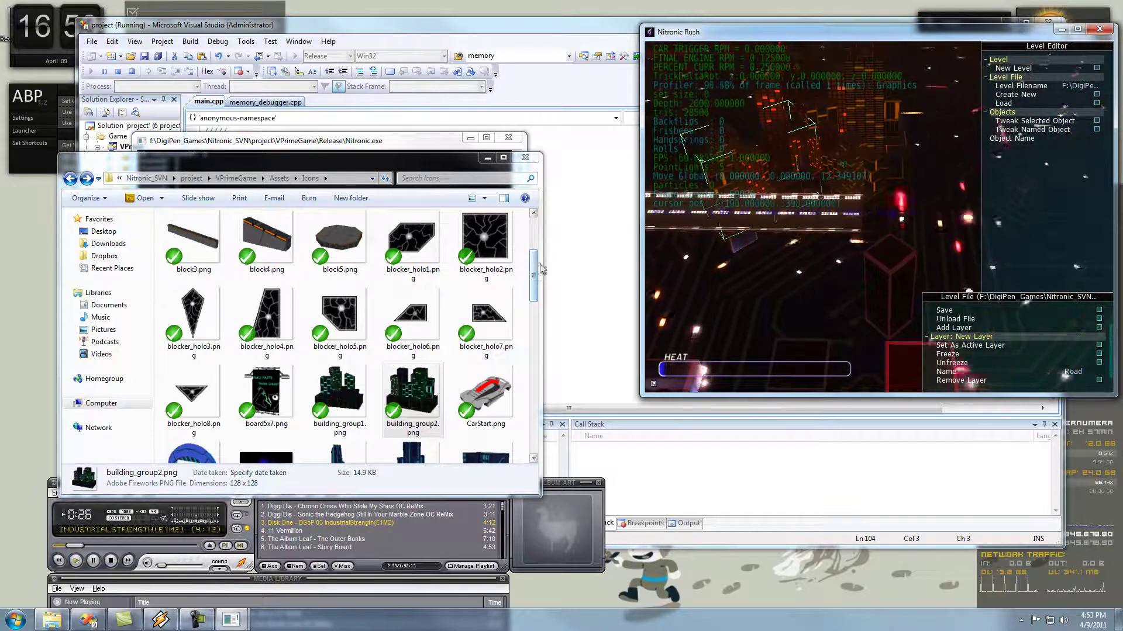
Step: Browse the Icons folder for other building and scenery objects available for the level
left_click_drag(537, 272, 536, 330)
left_click(475, 292)
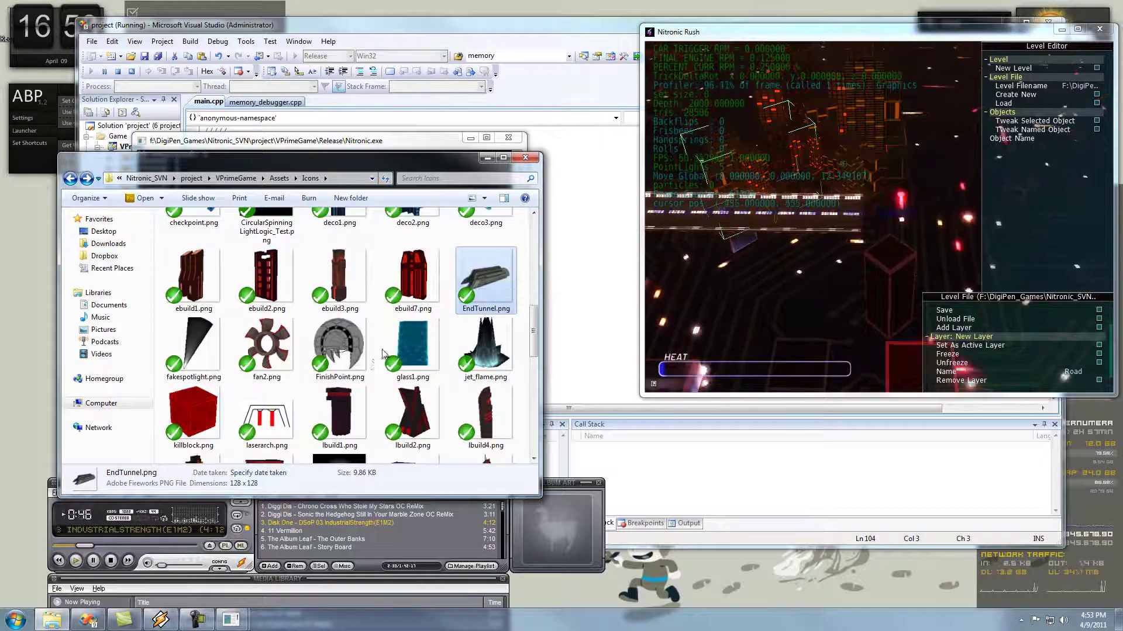
left_click(408, 338)
scroll(408, 354, "down", 5)
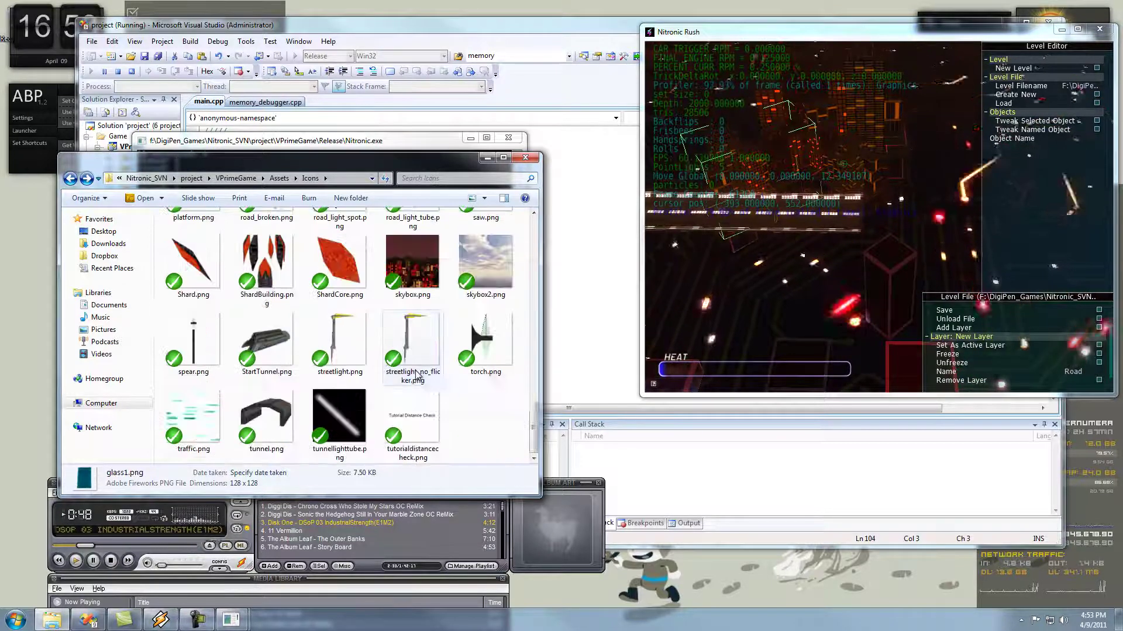
scroll(416, 375, "up", 2)
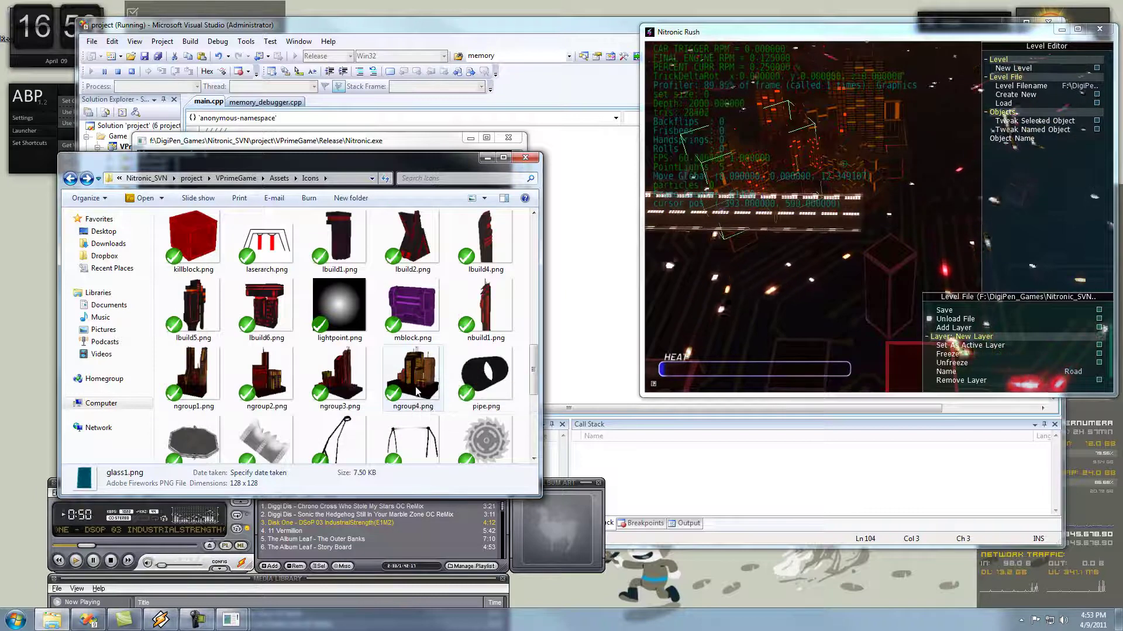